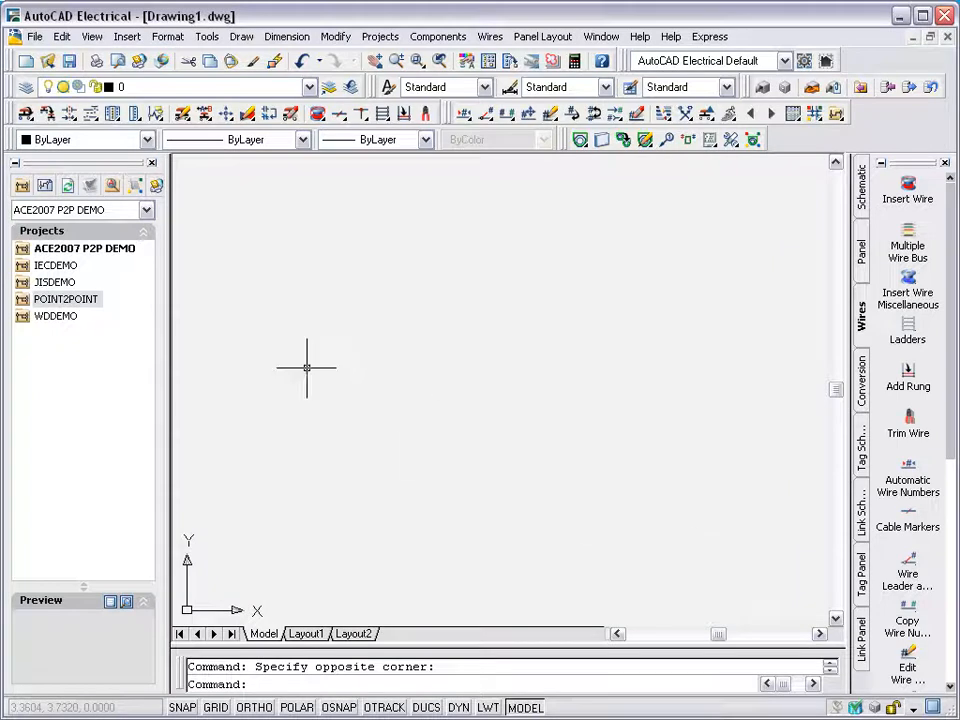
- Expand the ACE2007 P2P DEMO project and open its P2P Demo Schematic drawing
{"action": "double_click", "coordinate": [94, 253]}
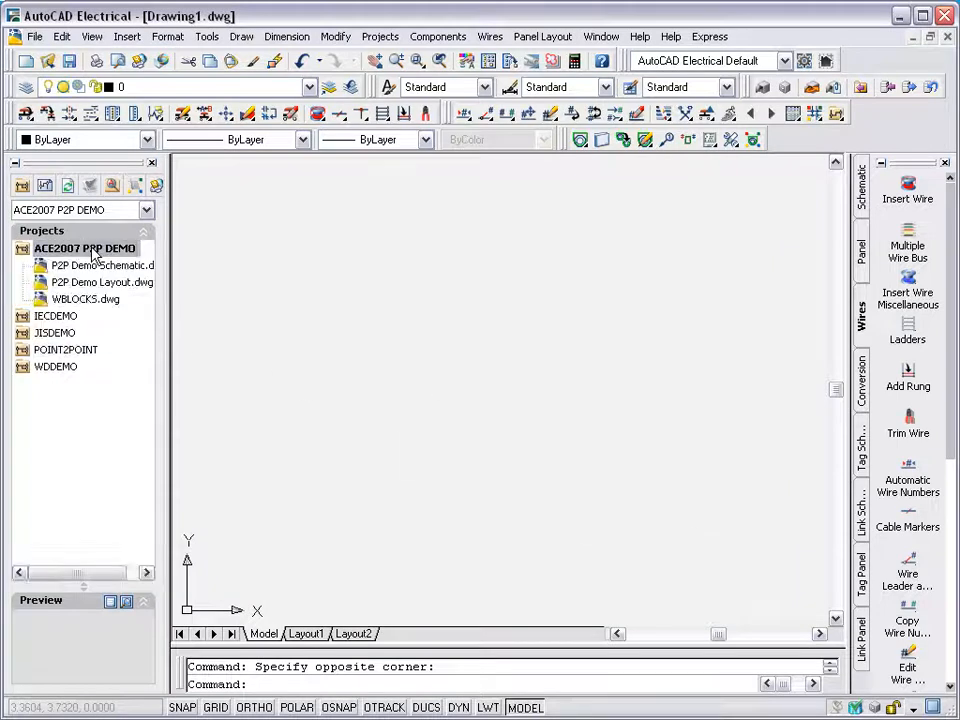
{"action": "left_click", "coordinate": [112, 266]}
{"action": "right_click", "coordinate": [115, 267]}
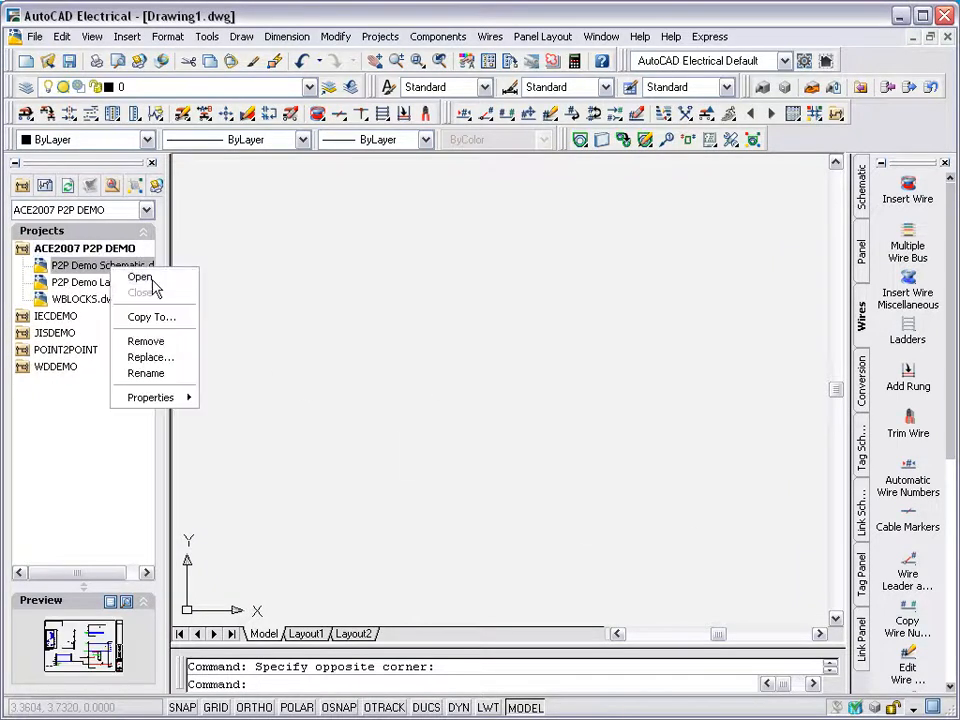
{"action": "left_click", "coordinate": [150, 278]}
- Insert a flipped 2-pin child connector with pin list 1,5 and a starting break on the upper panel outline's right edge
{"action": "scroll", "coordinate": [367, 235], "scroll_direction": "up", "scroll_amount": 4}
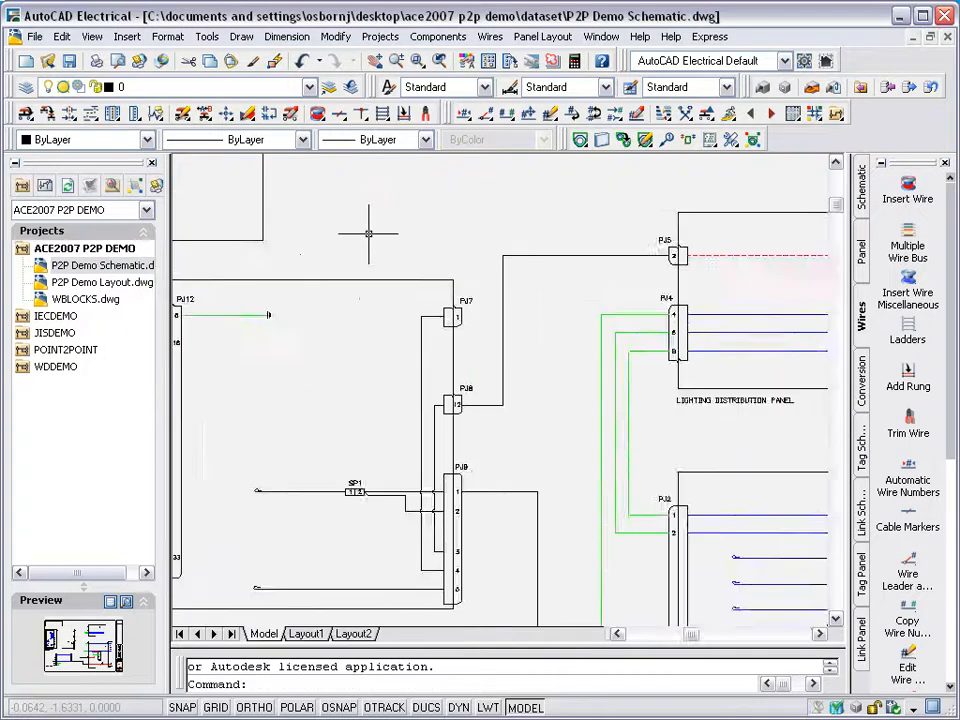
{"action": "middle_click_drag", "start_coordinate": [367, 235], "coordinate": [515, 396]}
{"action": "scroll", "coordinate": [515, 394], "scroll_direction": "up", "scroll_amount": 2}
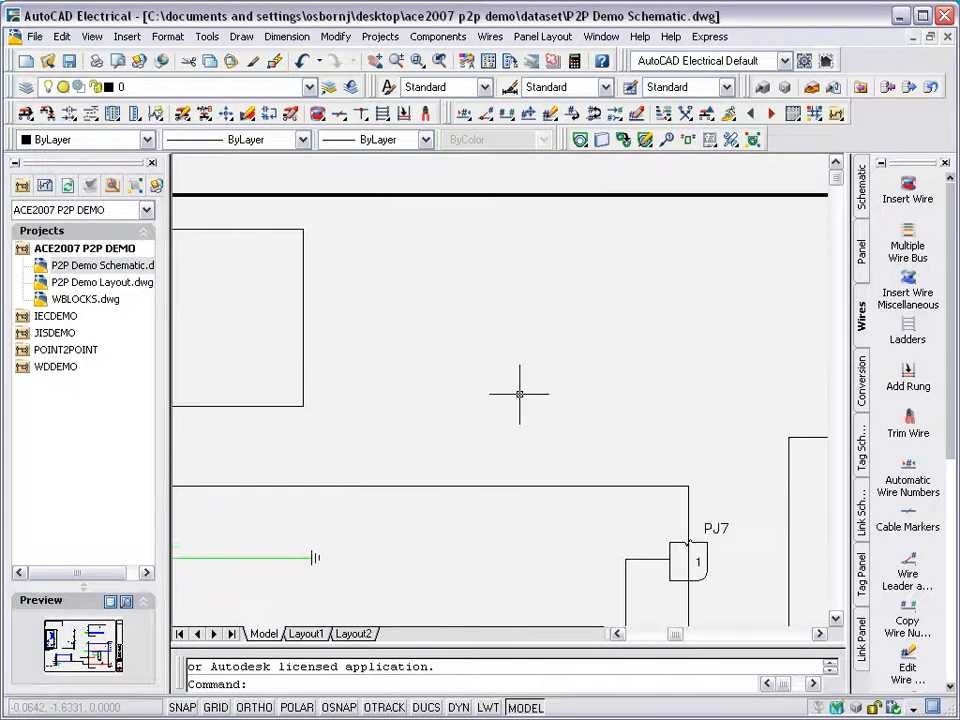
{"action": "left_click", "coordinate": [137, 115]}
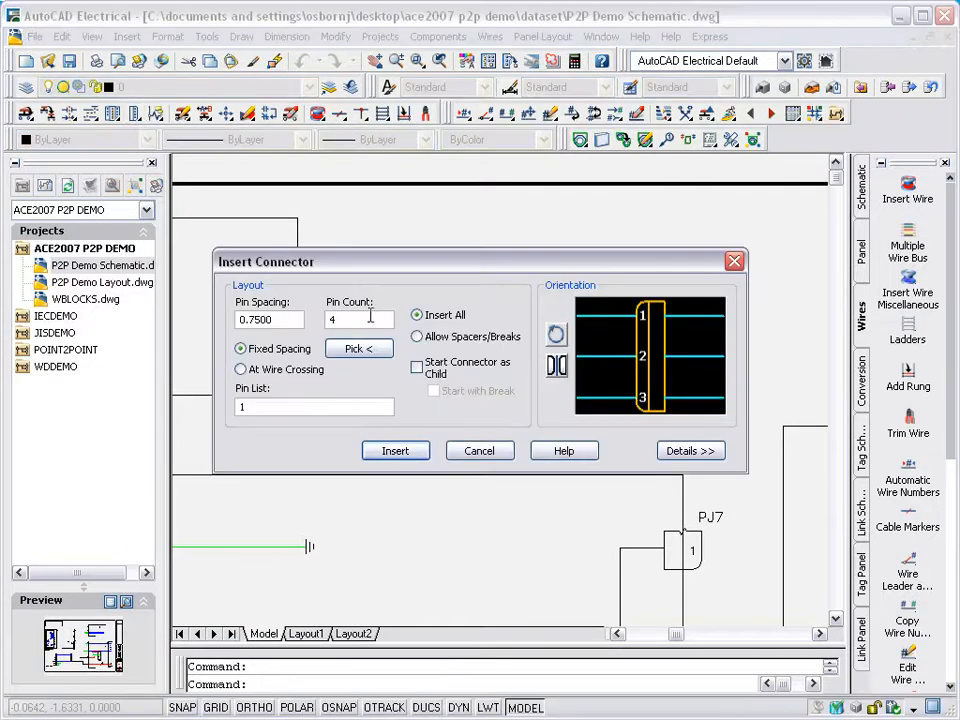
{"action": "type", "text": "2"}
{"action": "left_click", "coordinate": [418, 368]}
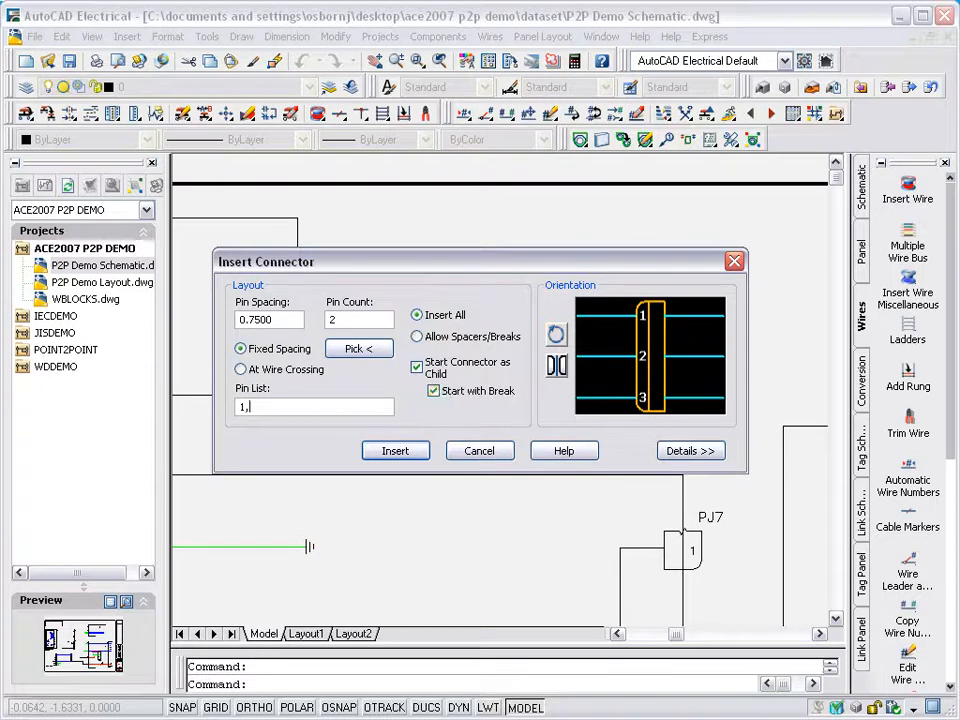
{"action": "left_click", "coordinate": [556, 366]}
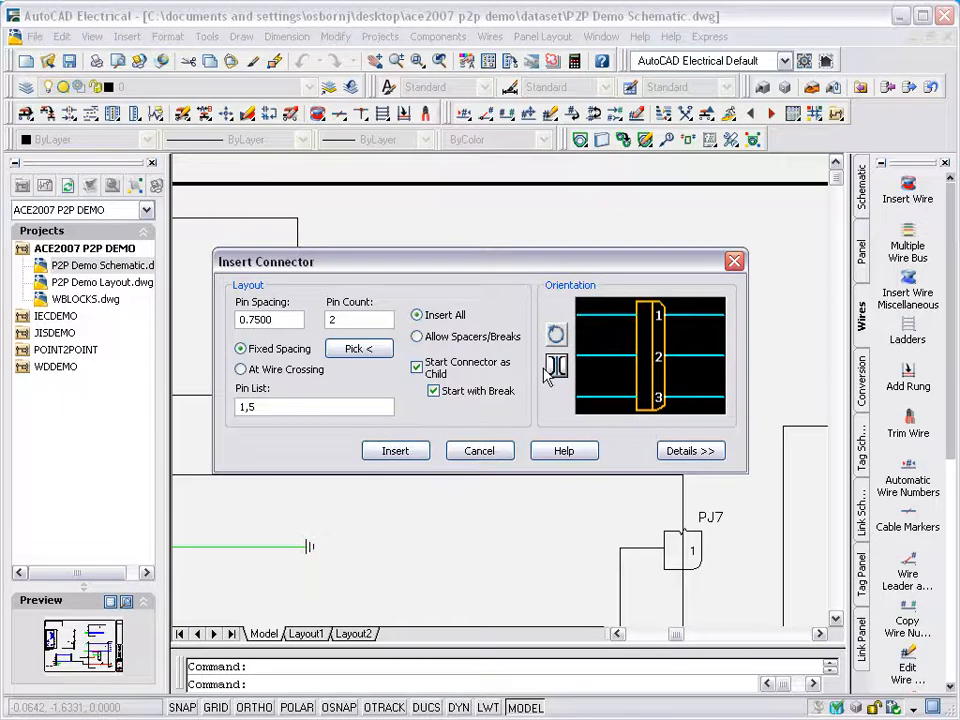
{"action": "left_click", "coordinate": [421, 447]}
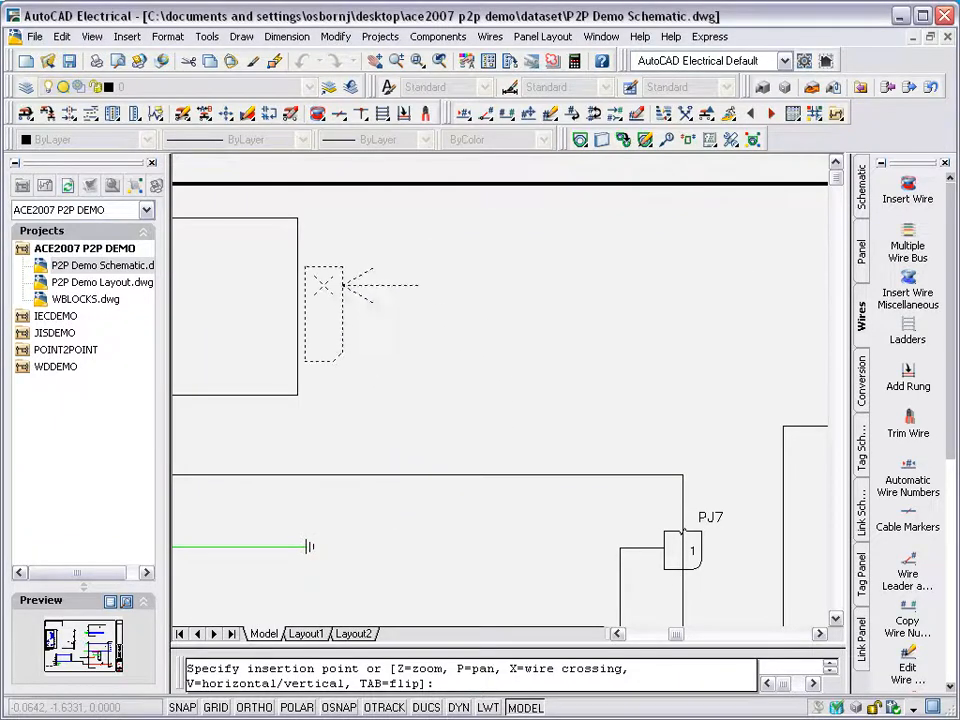
{"action": "left_click", "coordinate": [297, 282]}
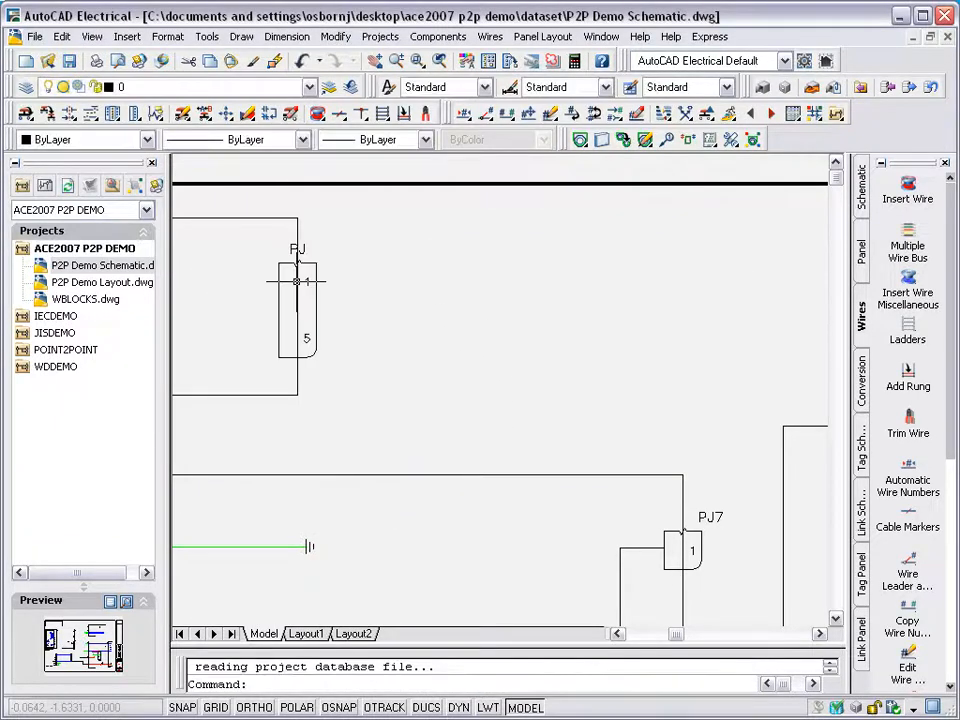
- Edit the new connector's tag by picking the existing PJ8 connector as its sibling, giving it the tag PJ8
{"action": "left_click", "coordinate": [183, 114]}
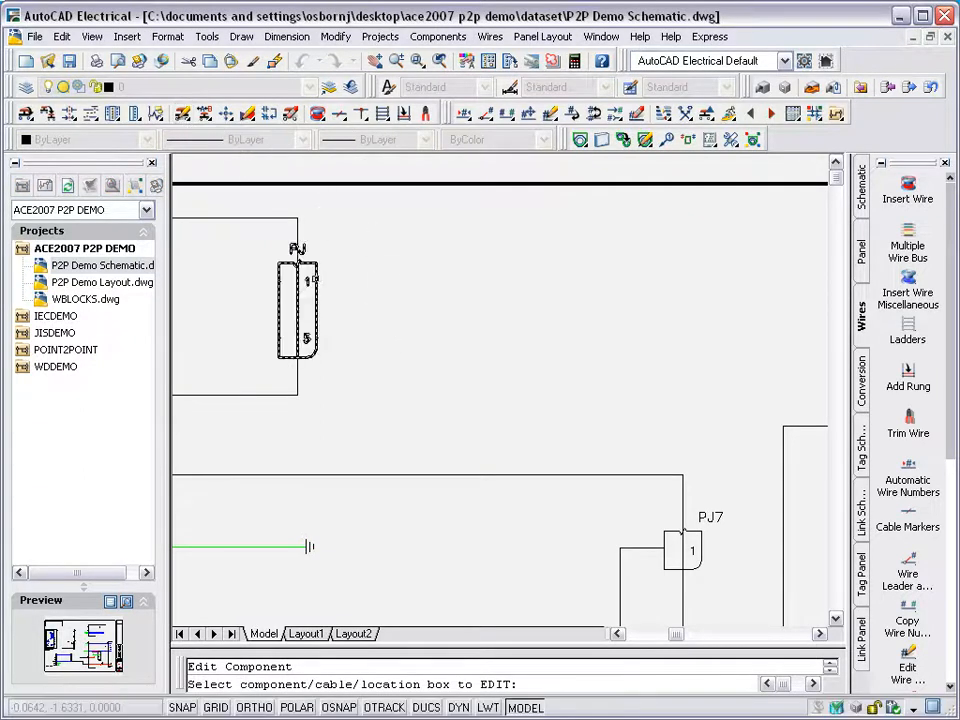
{"action": "left_click", "coordinate": [298, 258]}
{"action": "left_click", "coordinate": [316, 272]}
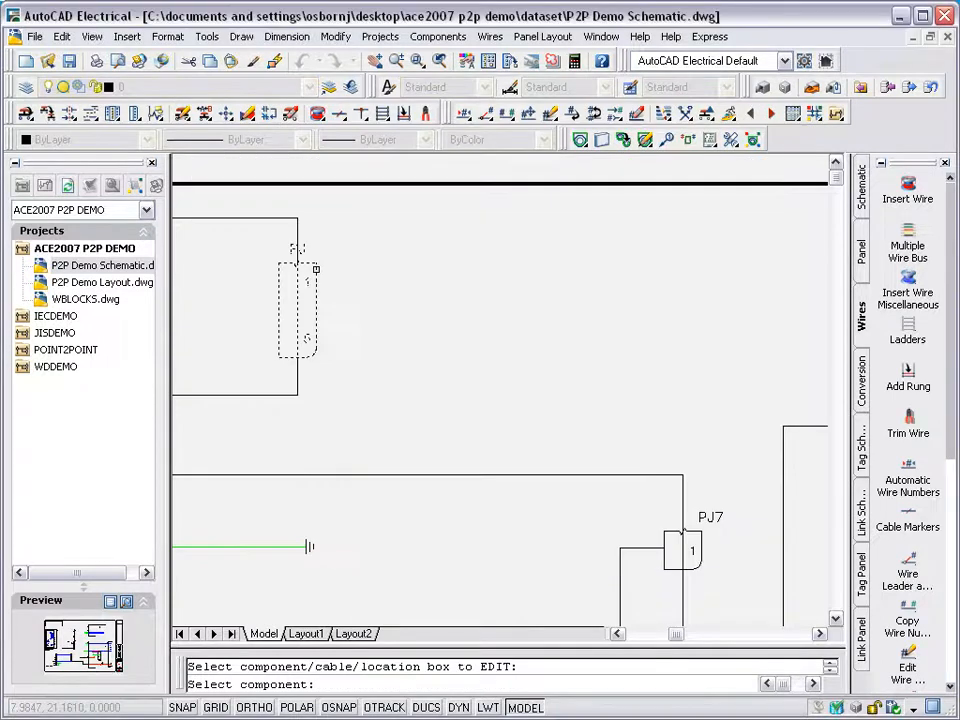
{"action": "scroll", "coordinate": [532, 377], "scroll_direction": "down", "scroll_amount": 2}
{"action": "middle_click_drag", "start_coordinate": [611, 530], "coordinate": [617, 435]}
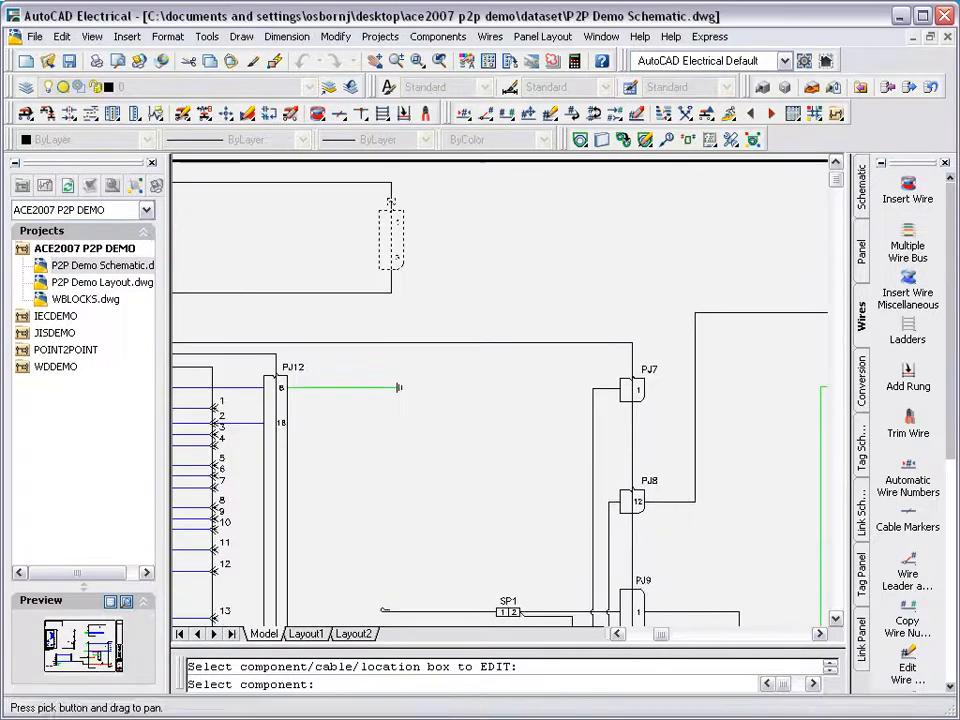
{"action": "left_click", "coordinate": [631, 500]}
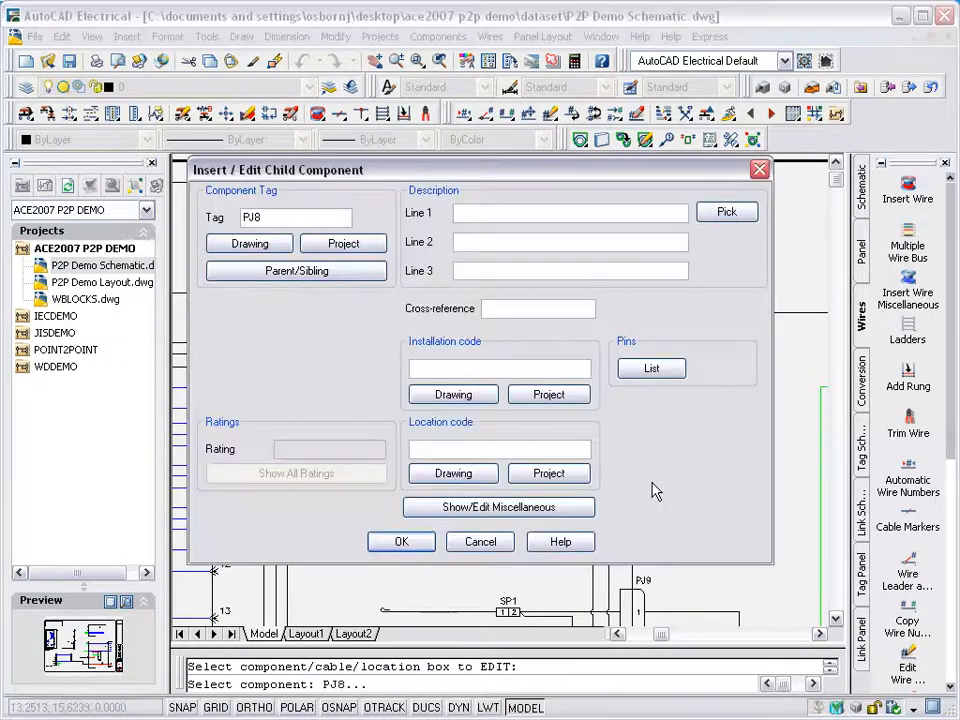
{"action": "left_click", "coordinate": [314, 219]}
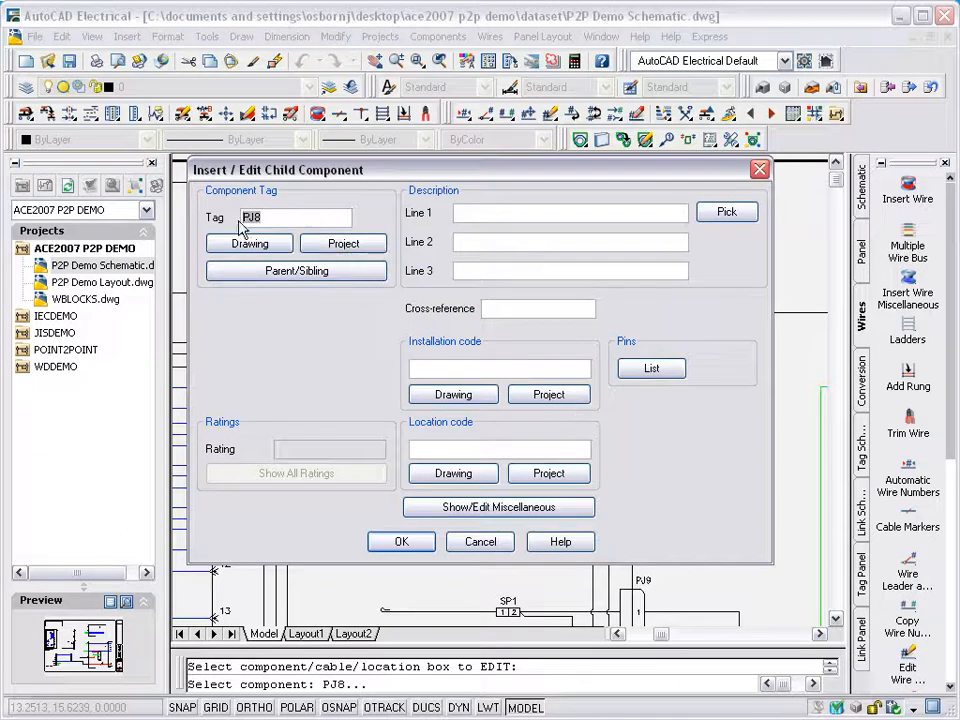
{"action": "left_click", "coordinate": [420, 543]}
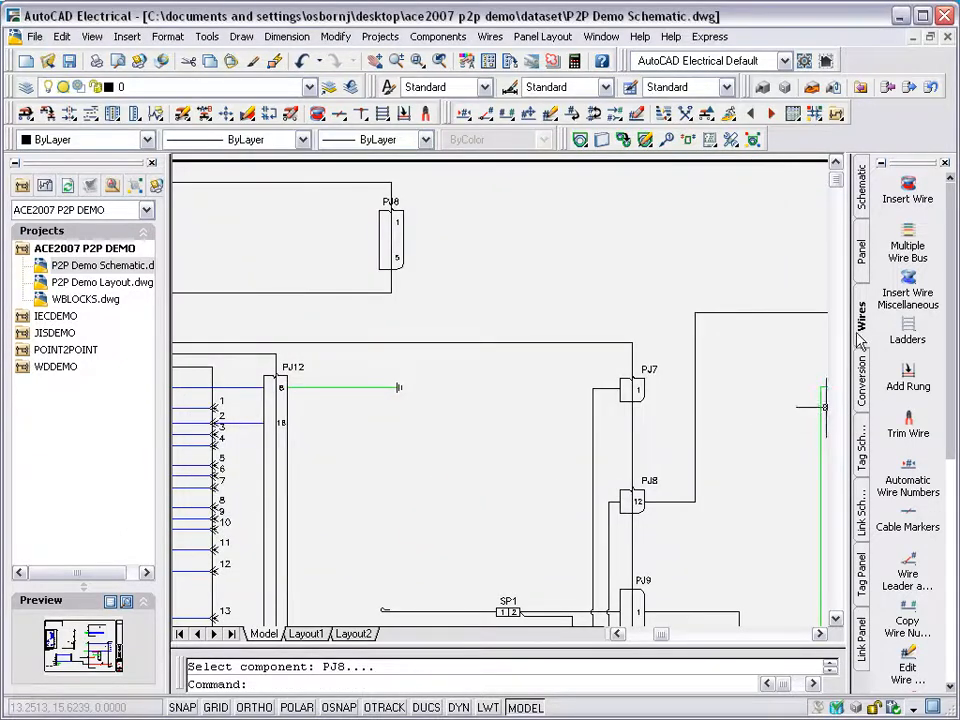
- Create a new wire type with wire color BROWN and size 22AWG
{"action": "left_click_drag", "start_coordinate": [950, 320], "coordinate": [955, 537]}
{"action": "left_click", "coordinate": [910, 664]}
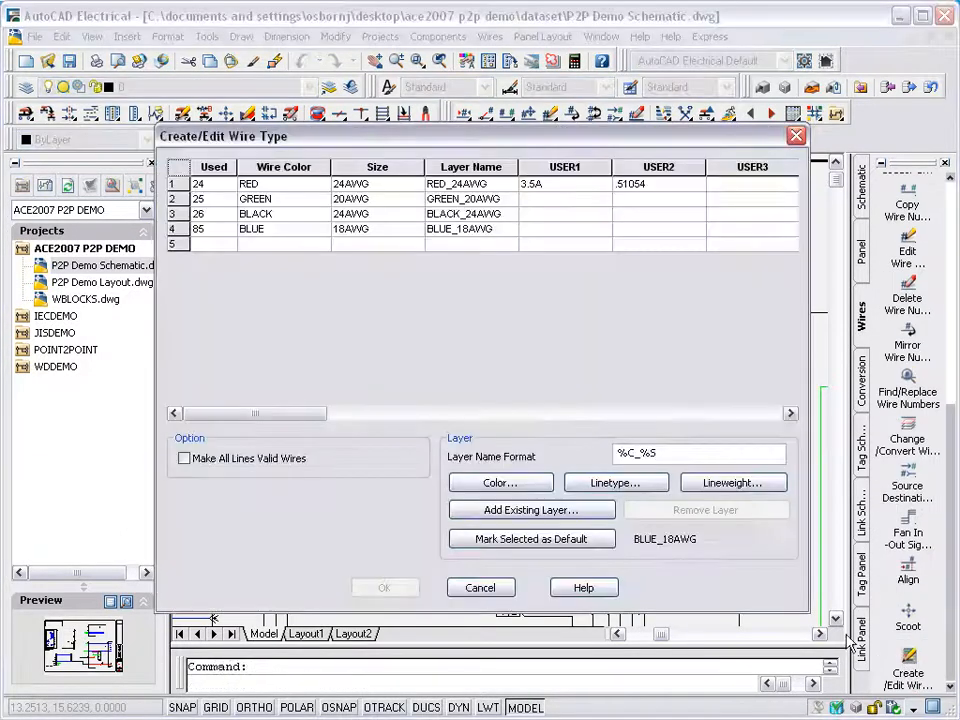
{"action": "left_click", "coordinate": [308, 246]}
{"action": "type", "text": "BROWN"}
{"action": "key", "text": "Tab"}
{"action": "type", "text": "22"}
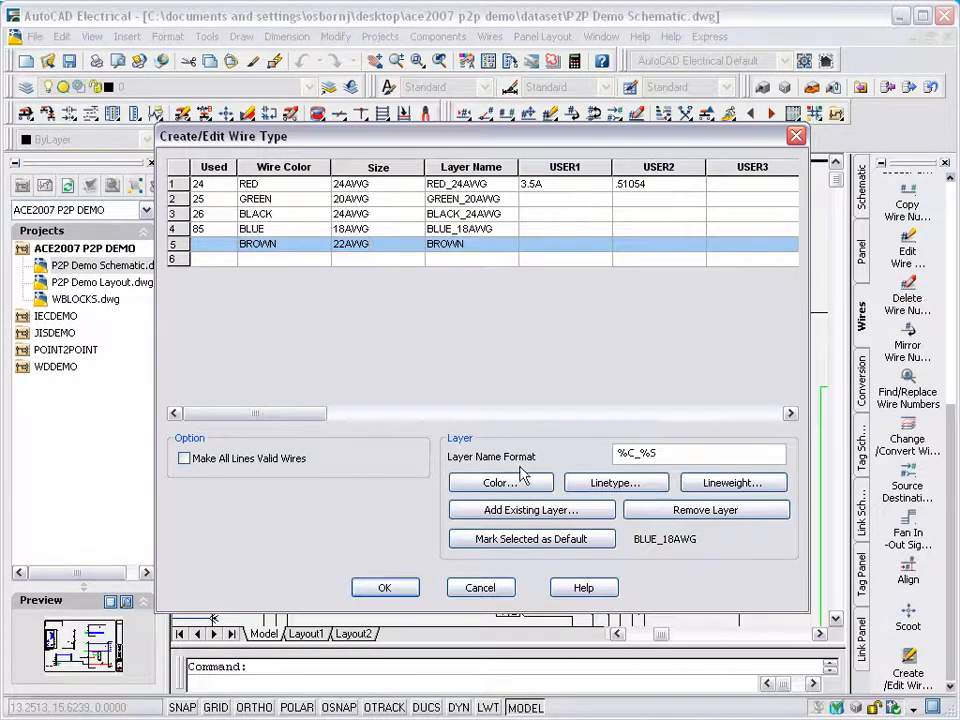
- Assign a brown layer color to the new BROWN 22AWG wire type and check its linetype setting
{"action": "left_click", "coordinate": [500, 483]}
{"action": "left_click", "coordinate": [284, 230]}
{"action": "left_click", "coordinate": [480, 538]}
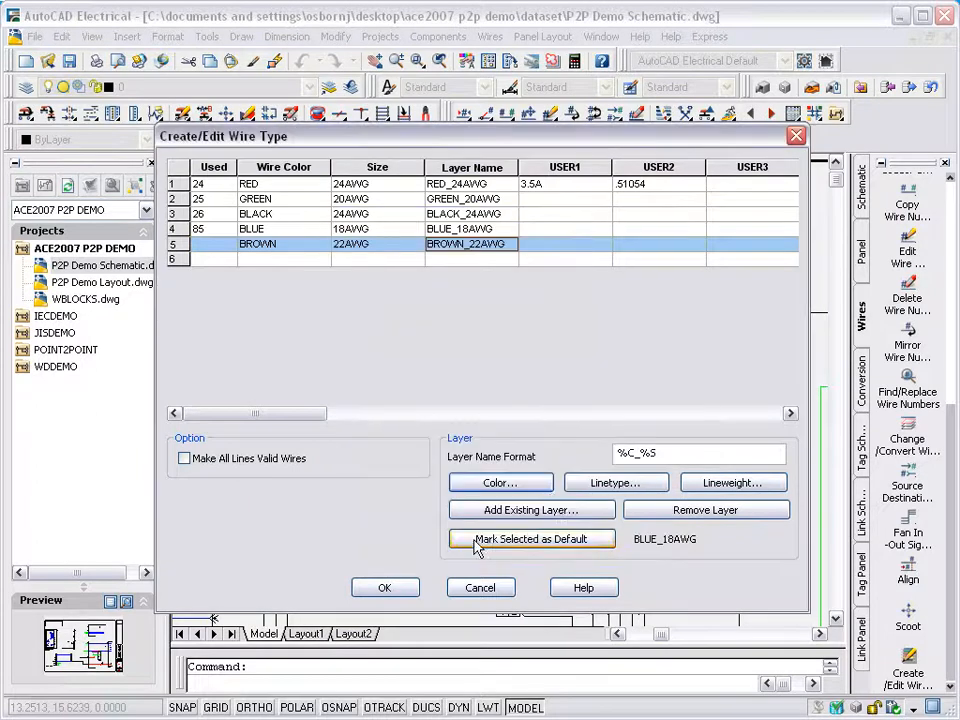
{"action": "left_click", "coordinate": [600, 484]}
{"action": "left_click", "coordinate": [371, 489]}
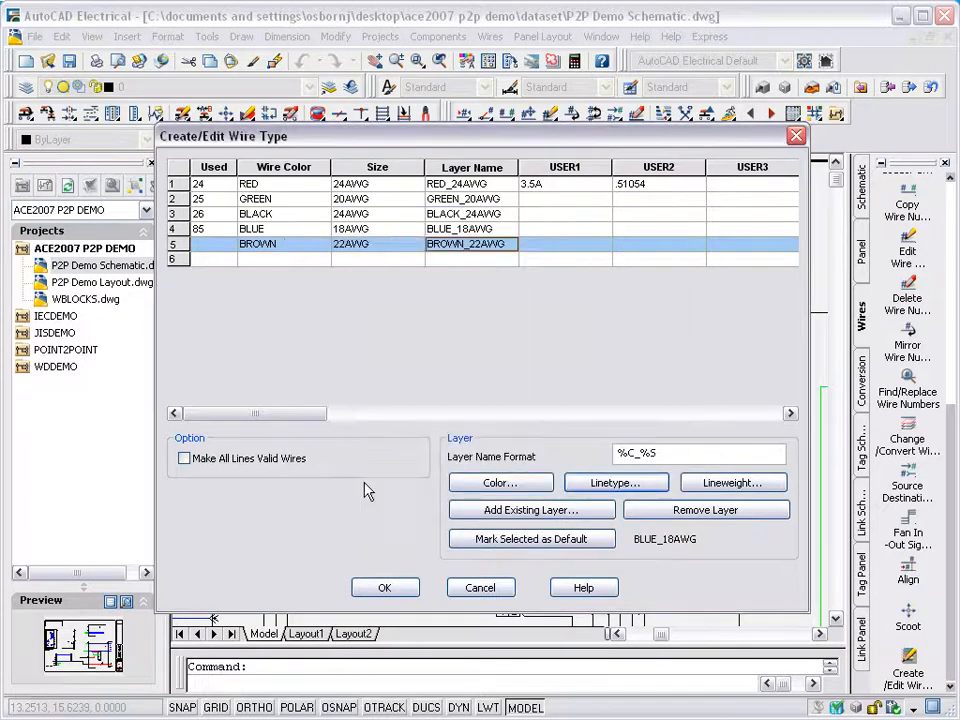
{"action": "left_click", "coordinate": [500, 509]}
{"action": "left_click", "coordinate": [320, 388]}
{"action": "scroll", "coordinate": [684, 328], "scroll_direction": "down", "scroll_amount": 1}
{"action": "scroll", "coordinate": [600, 380], "scroll_direction": "up", "scroll_amount": 1}
{"action": "left_click", "coordinate": [435, 461]}
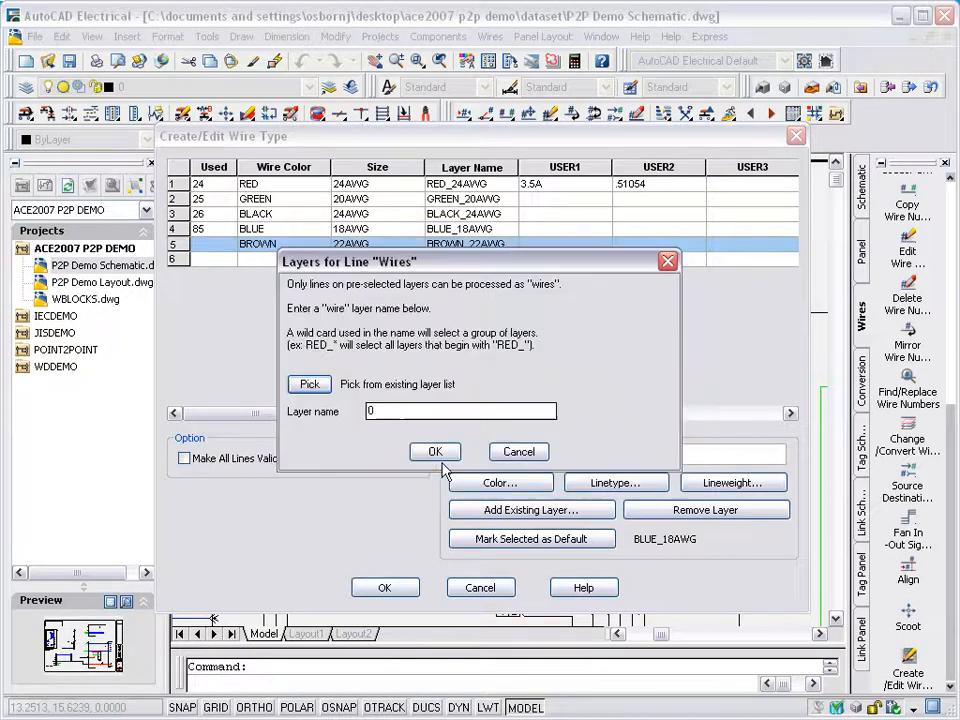
{"action": "left_click", "coordinate": [496, 454]}
- Save the new wire type and make BROWN_22AWG the current wire type for inserting wires
{"action": "left_click", "coordinate": [386, 588]}
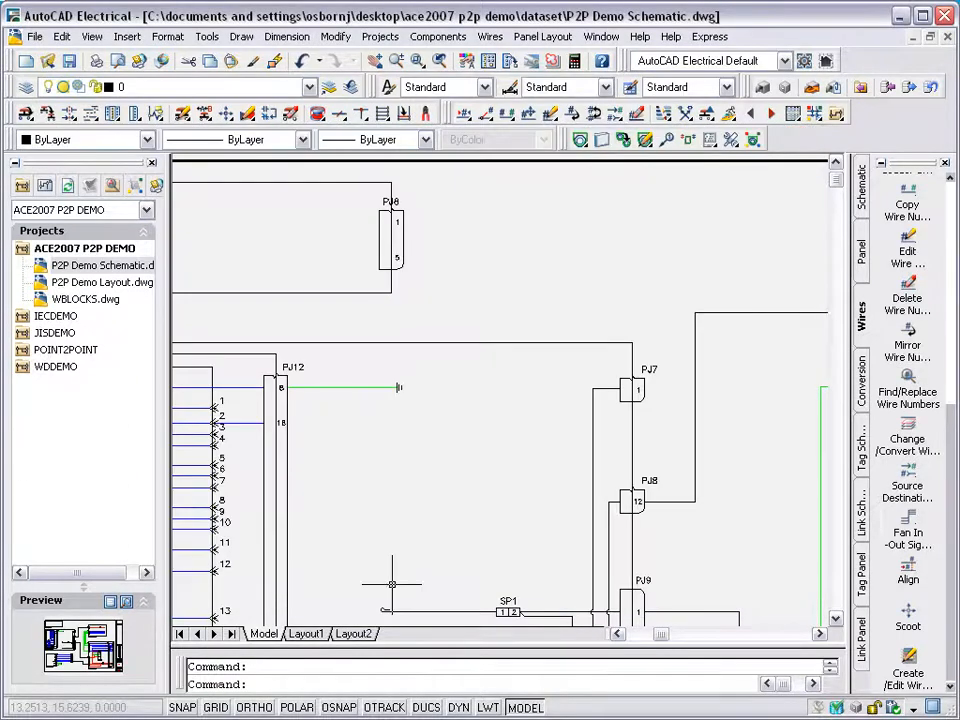
{"action": "left_click", "coordinate": [317, 113]}
{"action": "type", "text": "T"}
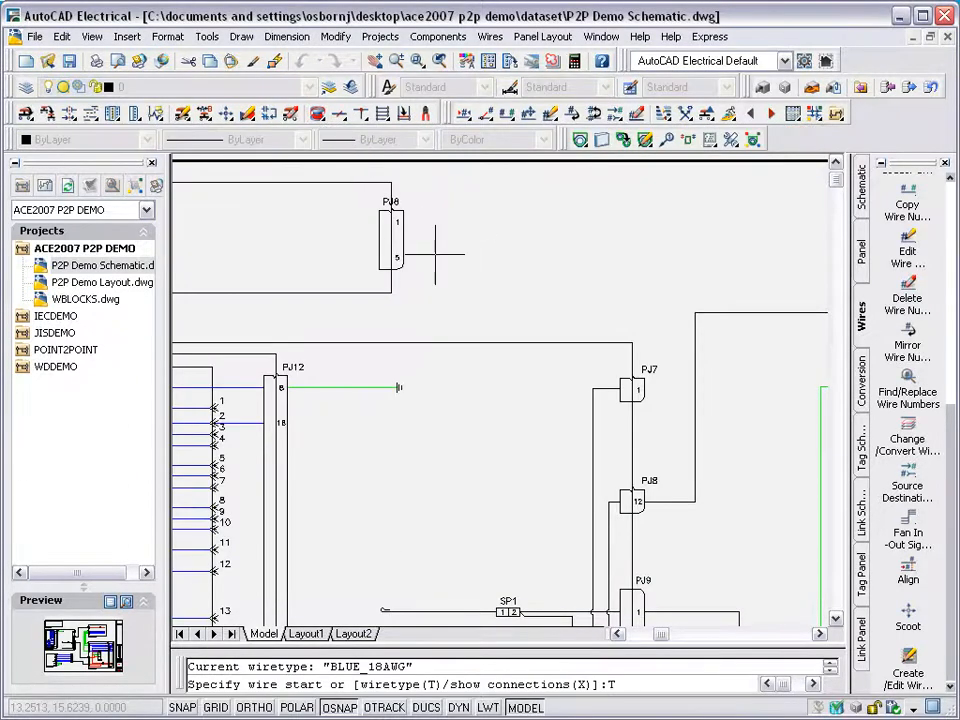
{"action": "key", "text": "Return"}
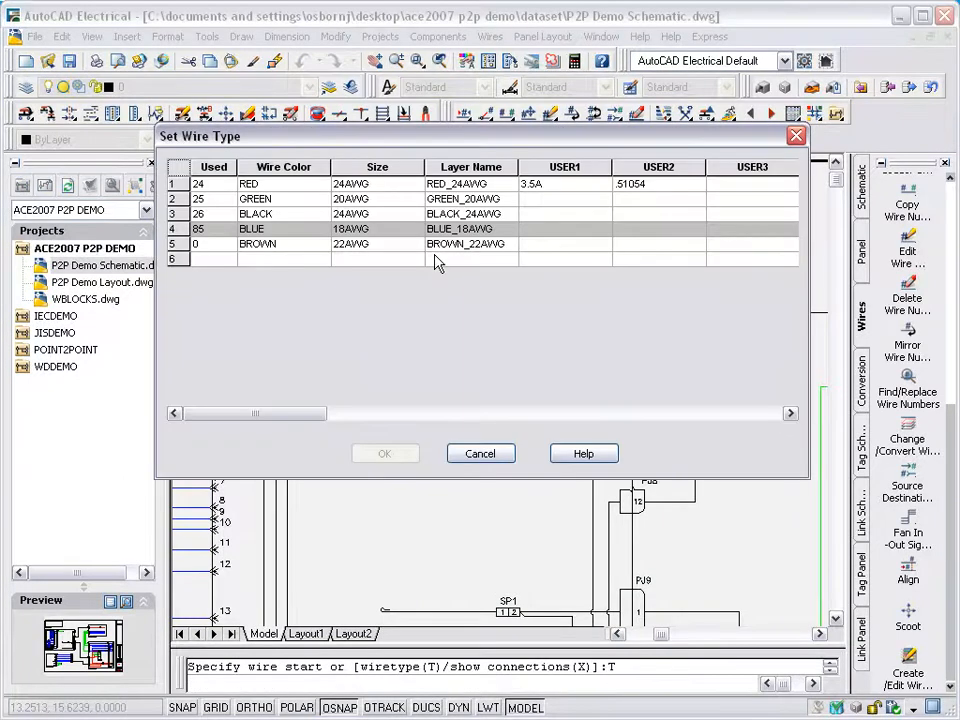
{"action": "left_click", "coordinate": [318, 245]}
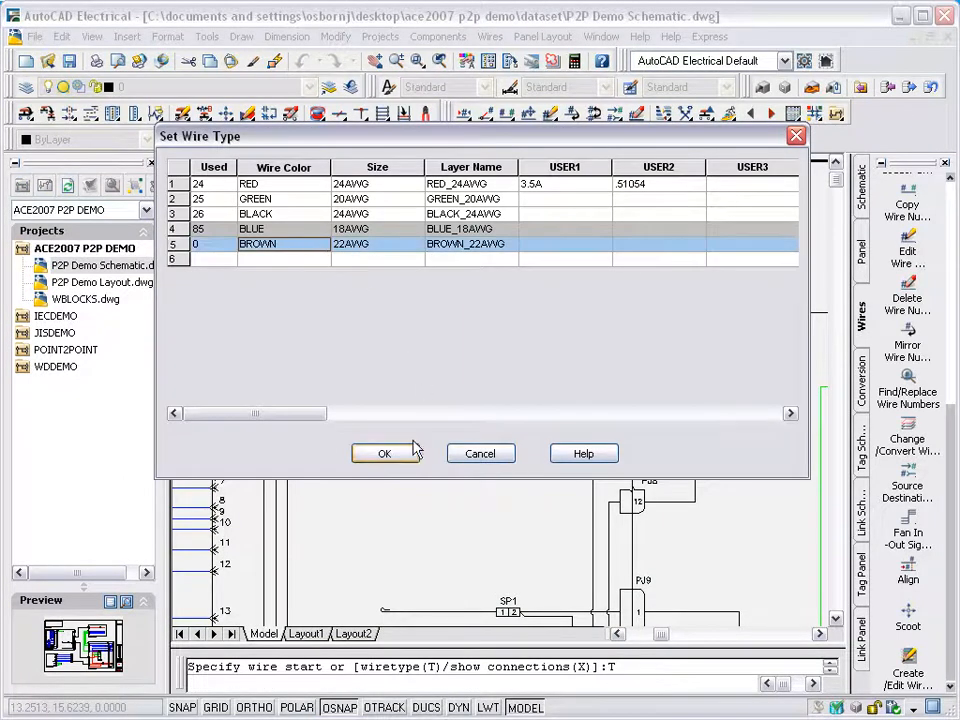
{"action": "left_click", "coordinate": [384, 454]}
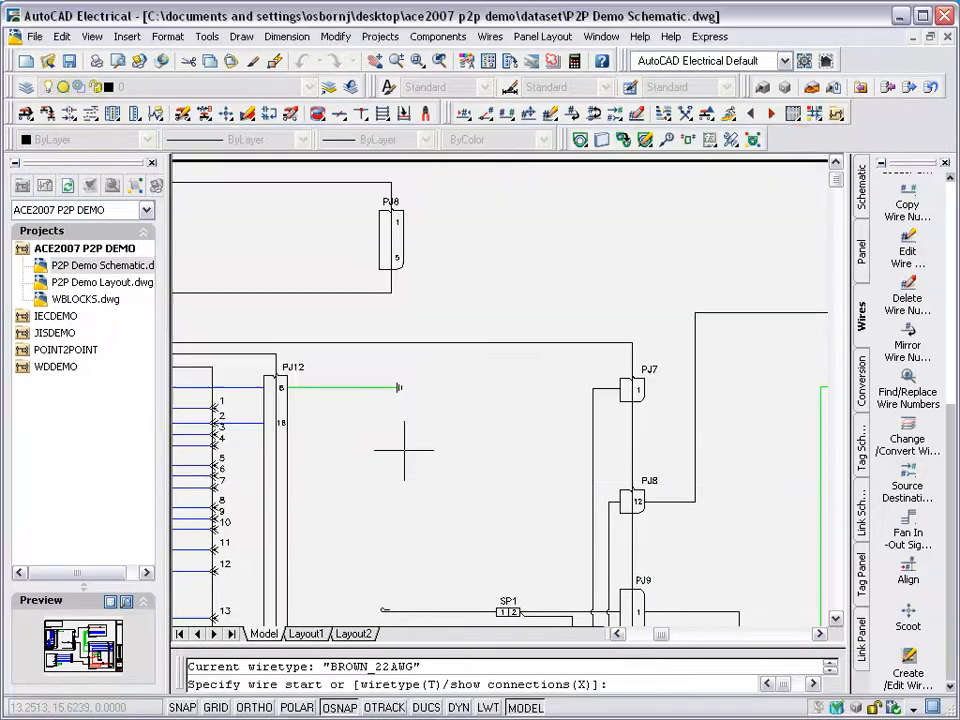
- Draw a wire from pin 1 of connector PJ7 to pin 5 of the new PJ8 connector and finish the command
{"action": "left_click", "coordinate": [641, 390]}
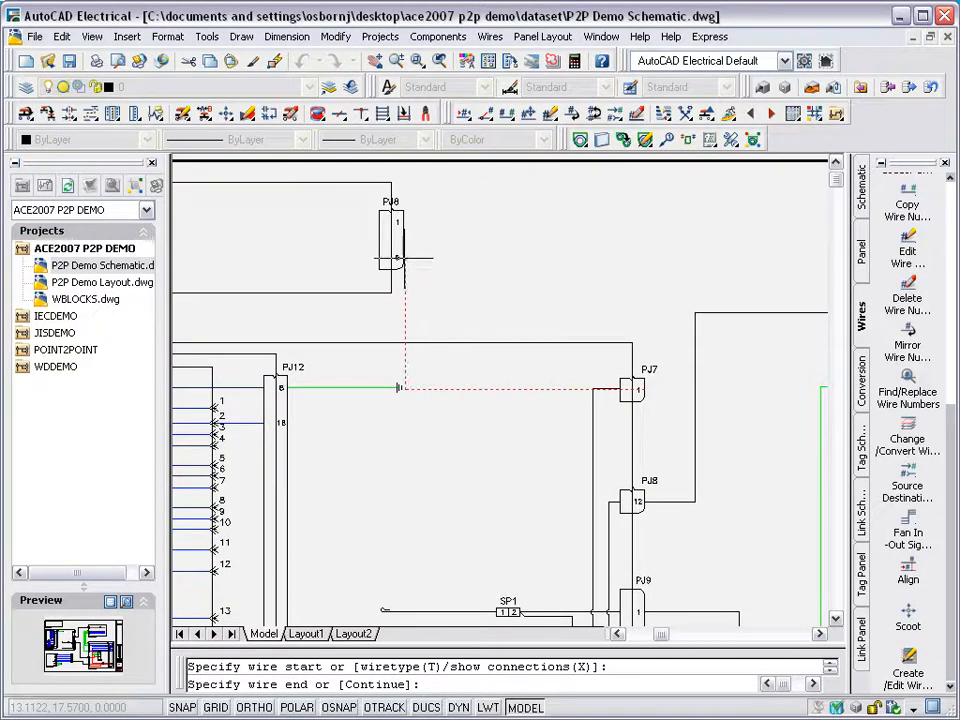
{"action": "scroll", "coordinate": [404, 258], "scroll_direction": "up", "scroll_amount": 5}
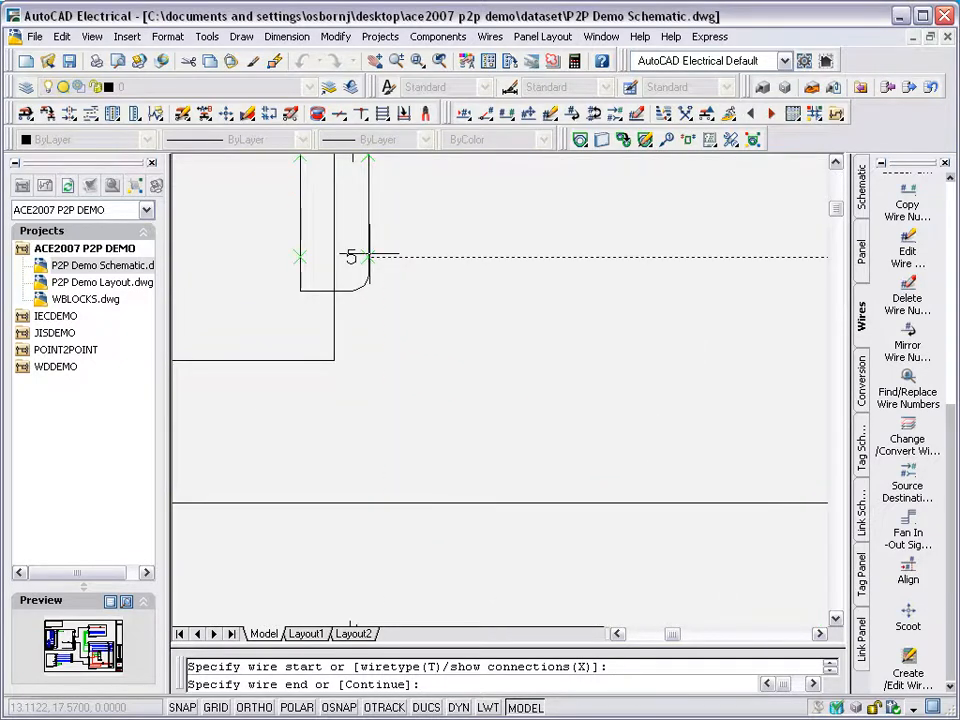
{"action": "left_click", "coordinate": [369, 257]}
{"action": "scroll", "coordinate": [467, 317], "scroll_direction": "down", "scroll_amount": 4}
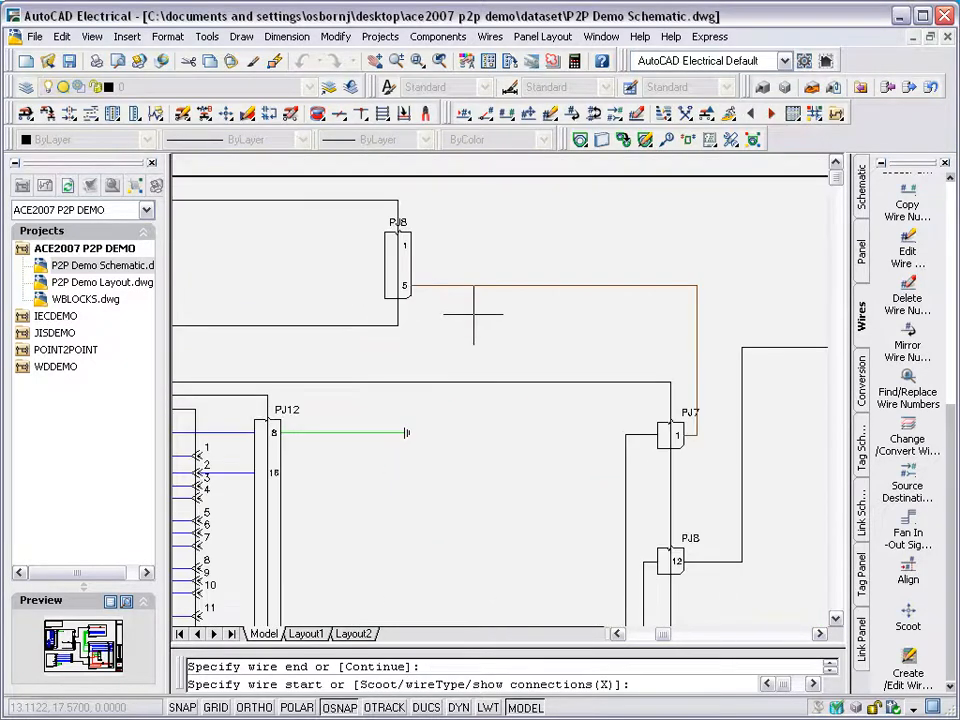
{"action": "middle_click", "coordinate": [474, 314]}
{"action": "middle_click", "coordinate": [474, 314]}
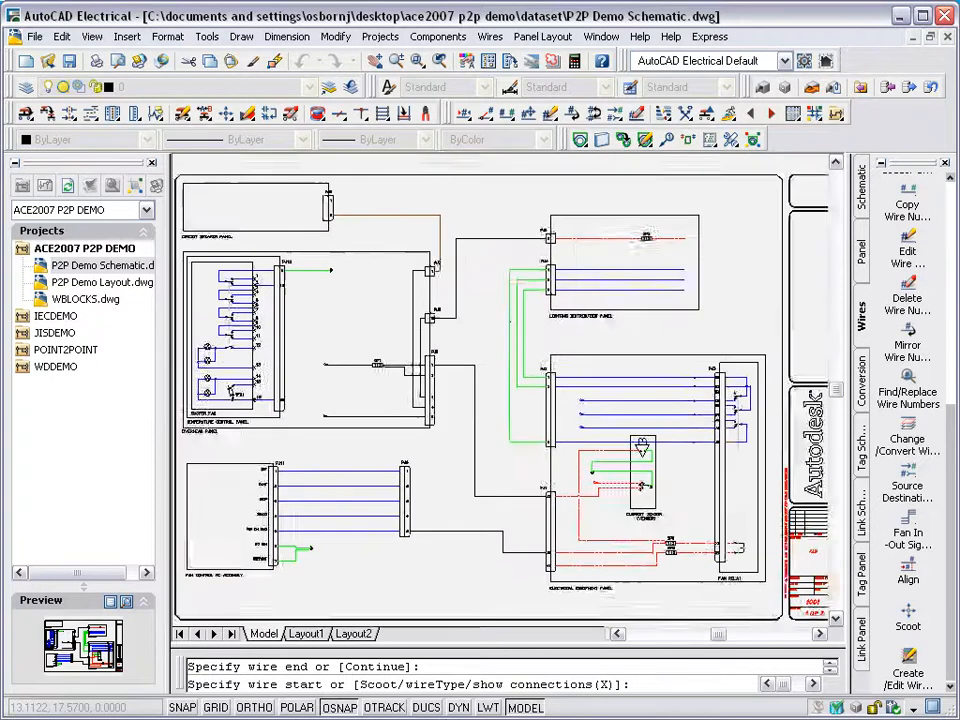
{"action": "right_click", "coordinate": [474, 314]}
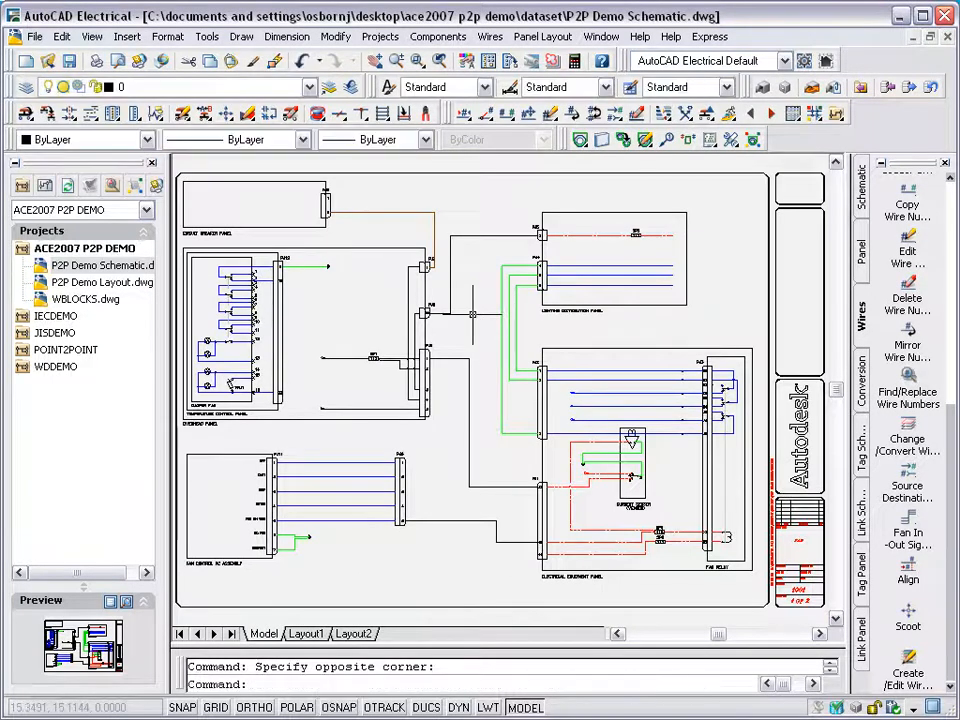
- Insert a 4-pin receptacle-only parent connector at wire crossings, pin list A,B, across the wire ends in the Lighting Distribution Panel
{"action": "left_click", "coordinate": [152, 114]}
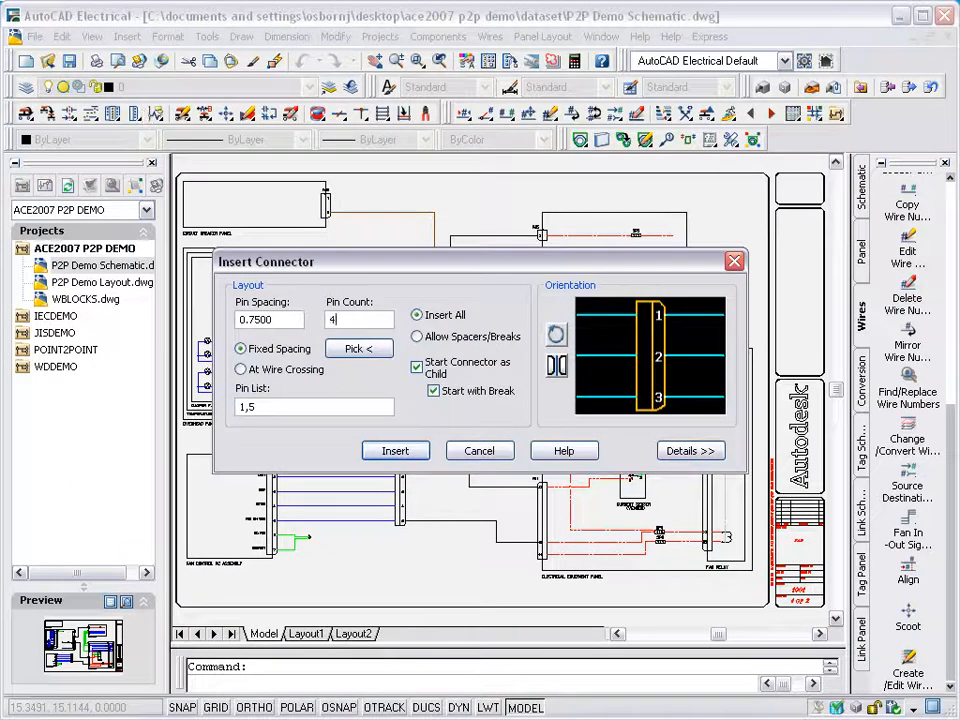
{"action": "left_click", "coordinate": [416, 367]}
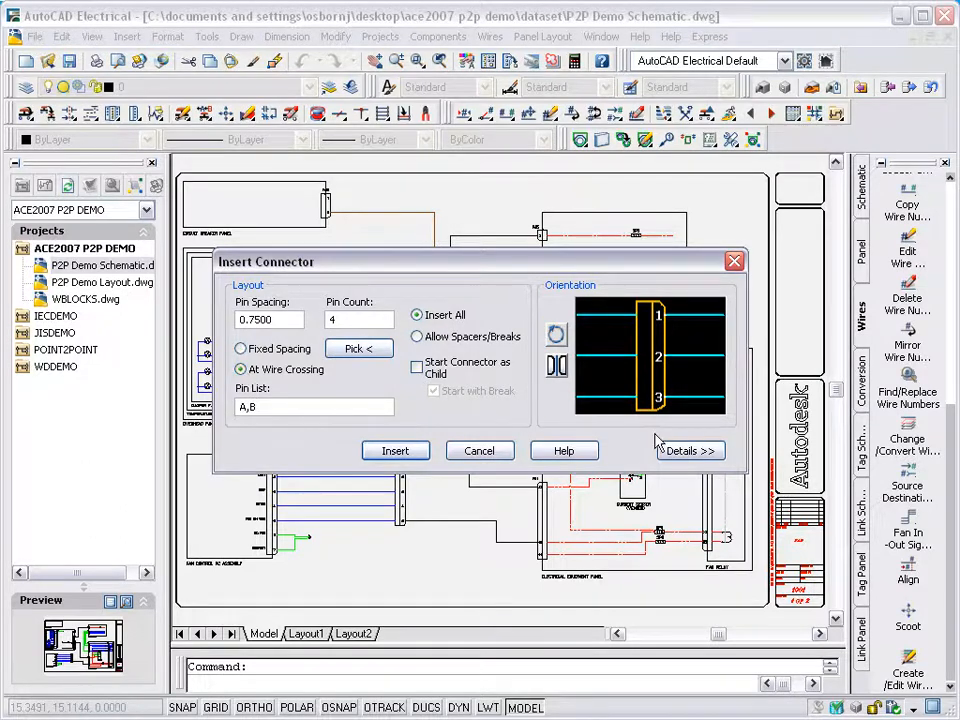
{"action": "left_click", "coordinate": [695, 453]}
{"action": "left_click", "coordinate": [285, 558]}
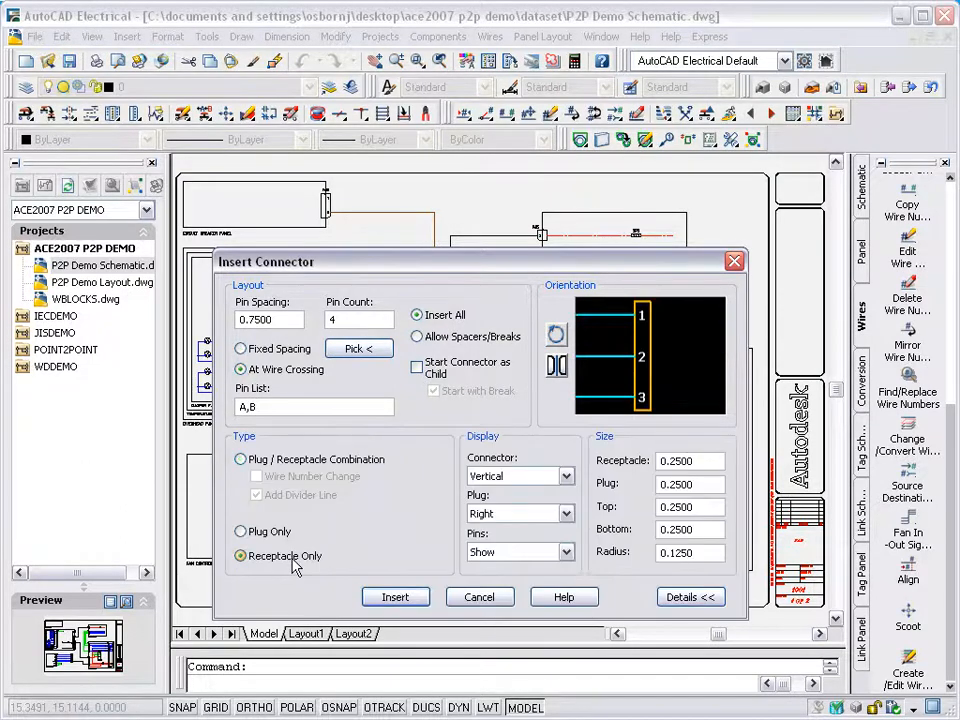
{"action": "left_click", "coordinate": [395, 597]}
{"action": "scroll", "coordinate": [632, 245], "scroll_direction": "up", "scroll_amount": 5}
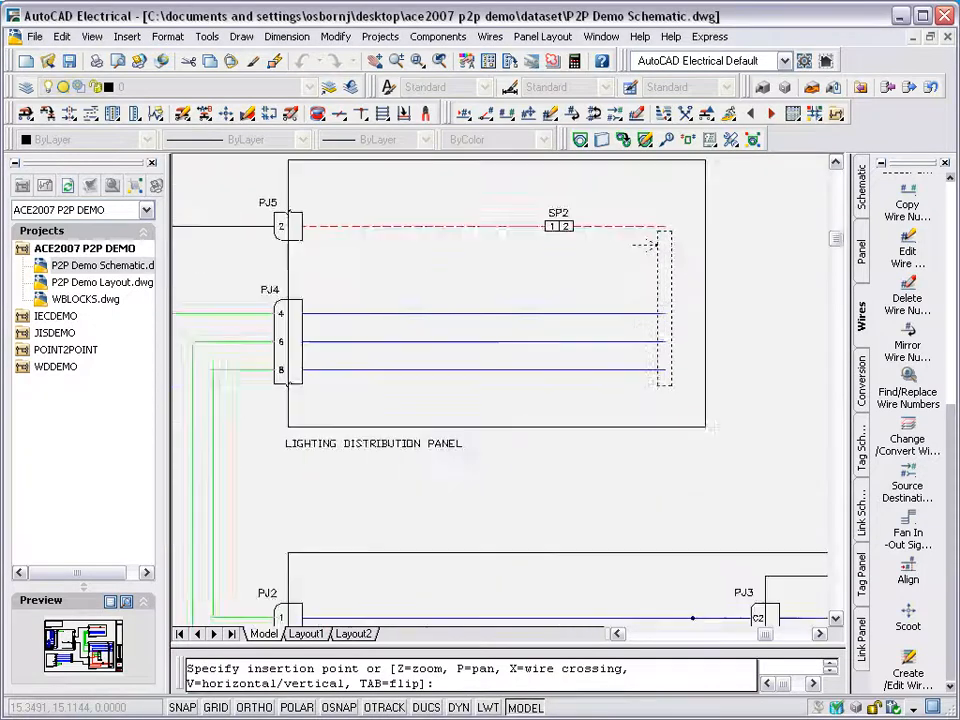
{"action": "left_click", "coordinate": [632, 216]}
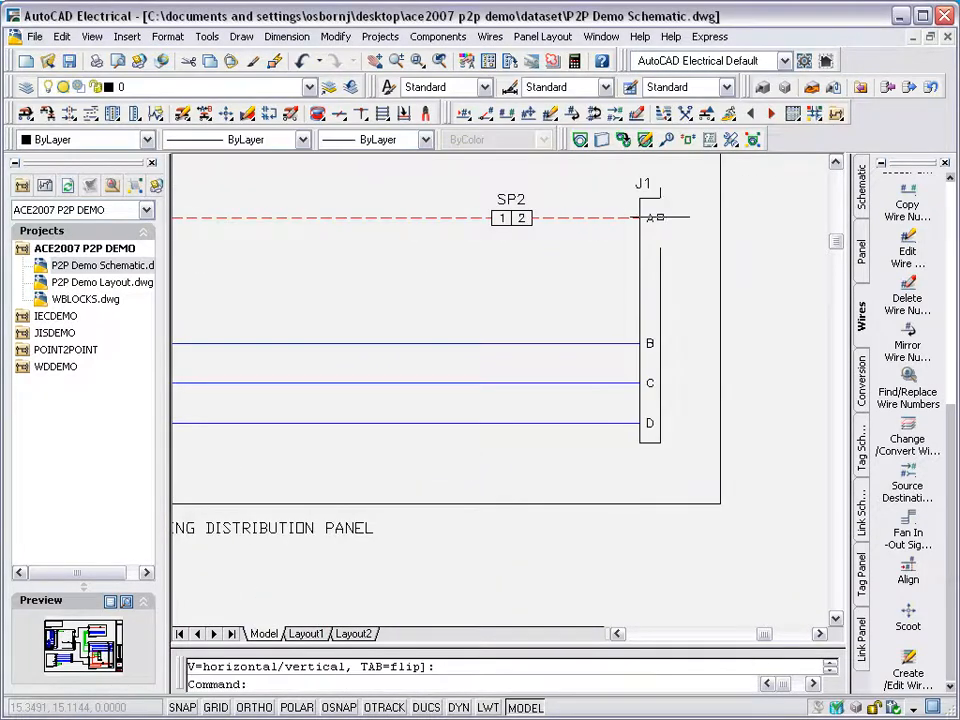
- Change the receptacle description of pin 1 on connector PJ11 in the Fan Control PC Assembly to ON
{"action": "scroll", "coordinate": [748, 272], "scroll_direction": "down", "scroll_amount": 5}
{"action": "middle_click", "coordinate": [746, 274]}
{"action": "middle_click", "coordinate": [746, 274]}
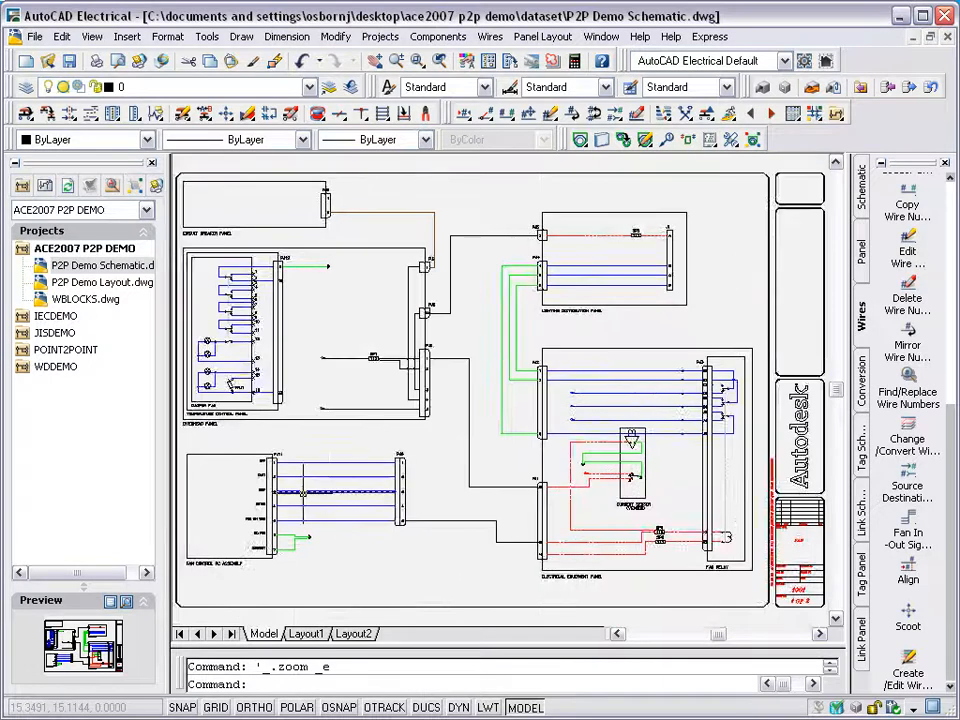
{"action": "scroll", "coordinate": [296, 496], "scroll_direction": "up", "scroll_amount": 6}
{"action": "middle_click_drag", "start_coordinate": [296, 496], "coordinate": [335, 411]}
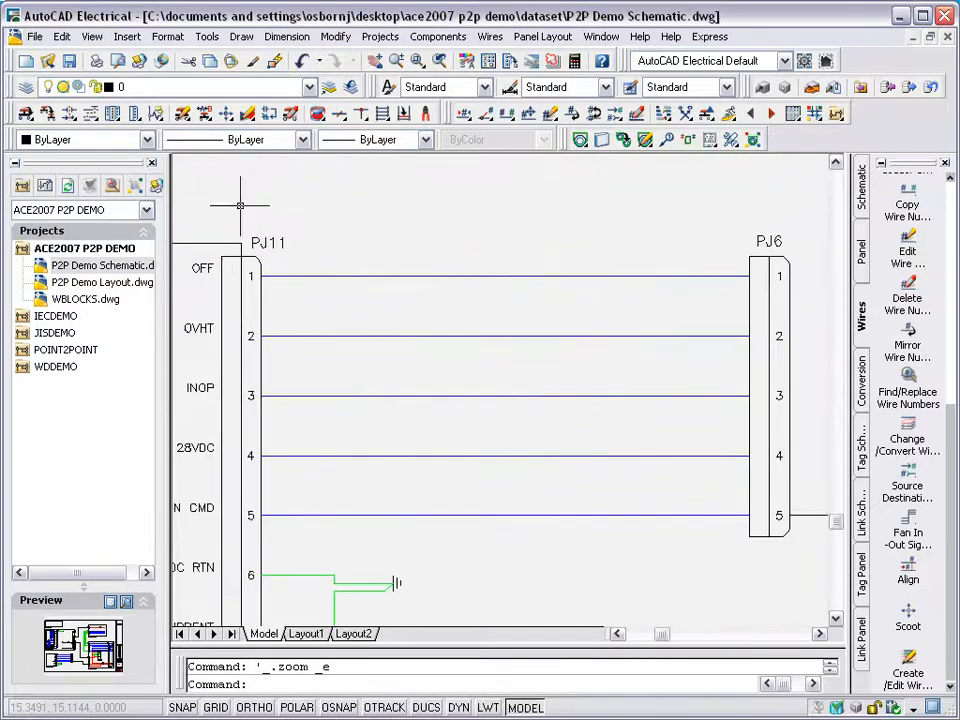
{"action": "left_click", "coordinate": [183, 113]}
{"action": "left_click", "coordinate": [265, 257]}
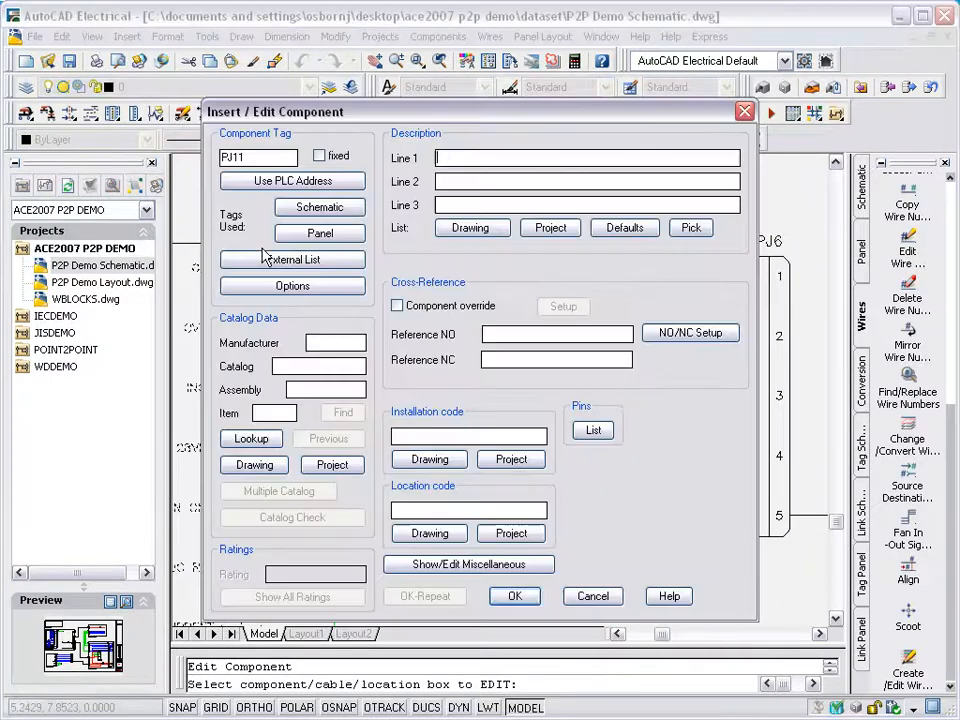
{"action": "left_click", "coordinate": [593, 430]}
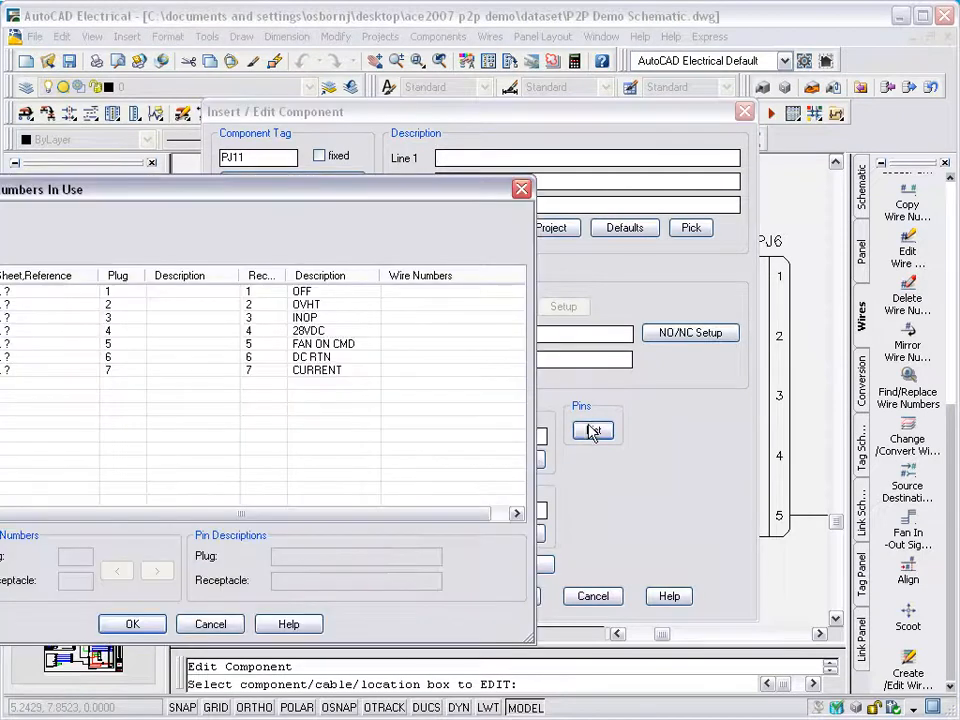
{"action": "left_click", "coordinate": [330, 292]}
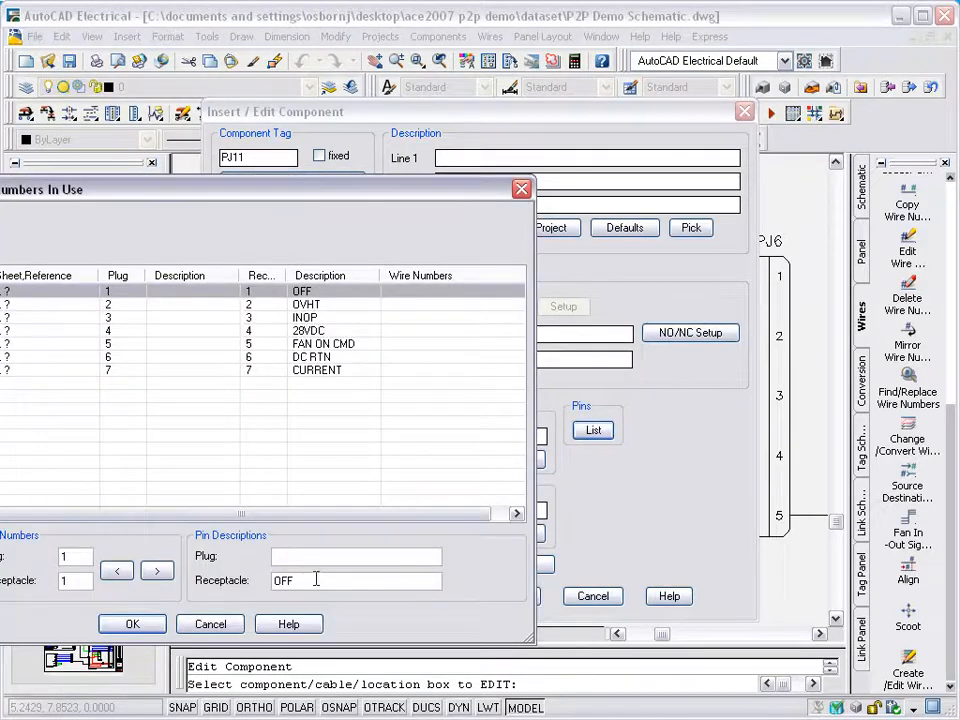
{"action": "left_click_drag", "start_coordinate": [320, 580], "coordinate": [272, 578]}
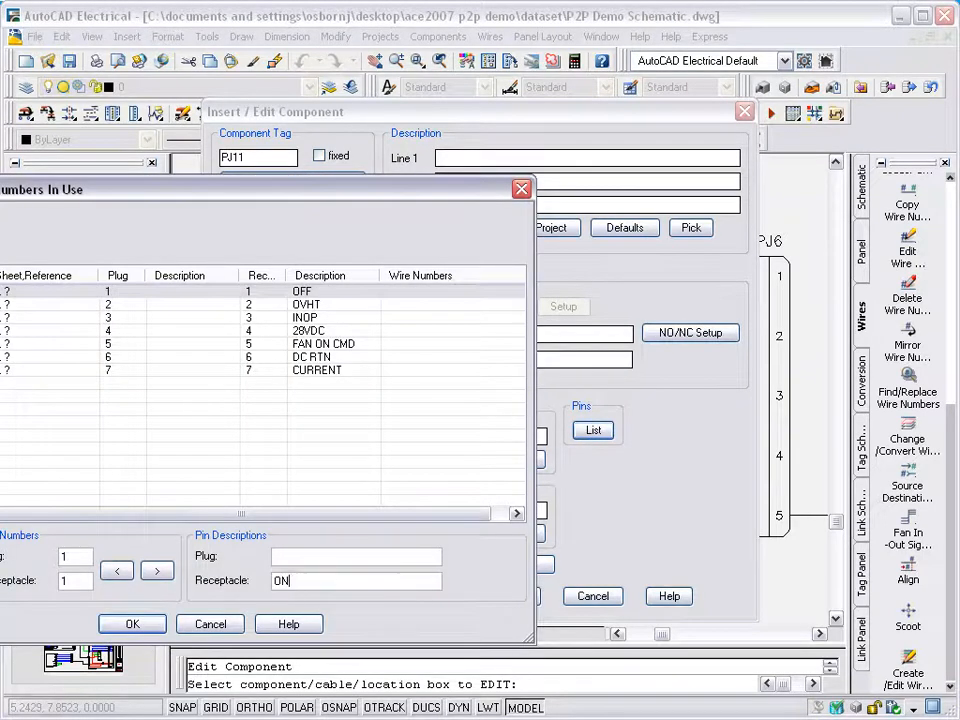
{"action": "left_click", "coordinate": [166, 628]}
{"action": "left_click", "coordinate": [508, 594]}
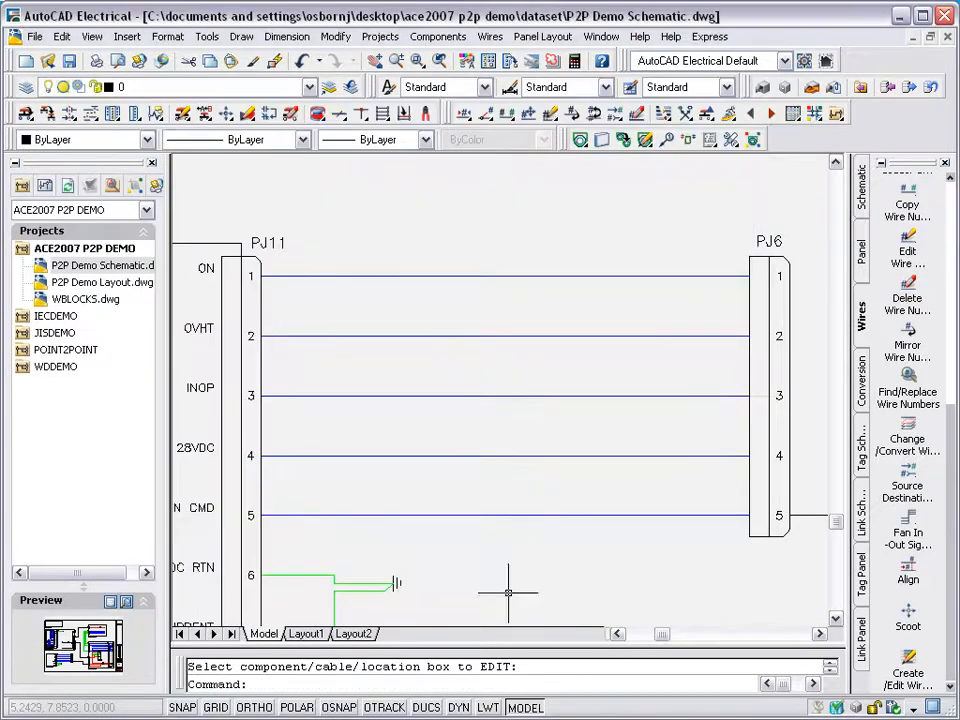
- Insert a splice with pins 1 and 2 on the wire from pin 4 of PJ11, close to that connector
{"action": "middle_click_drag", "start_coordinate": [273, 360], "coordinate": [386, 315]}
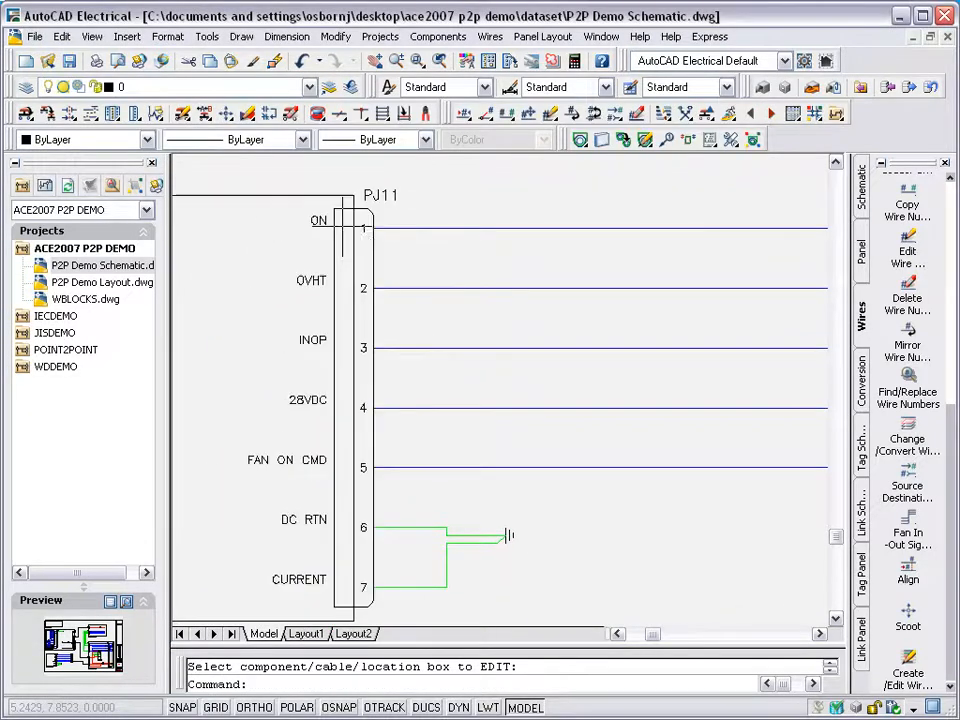
{"action": "middle_click_drag", "start_coordinate": [661, 272], "coordinate": [525, 268]}
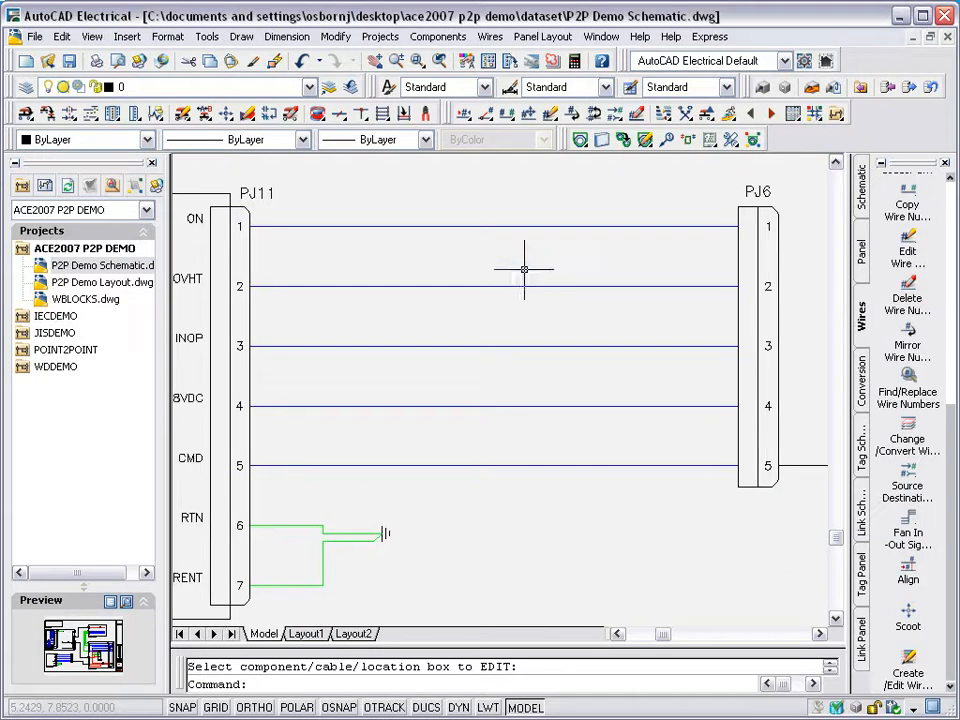
{"action": "left_click_drag", "start_coordinate": [136, 118], "coordinate": [141, 352]}
{"action": "left_click", "coordinate": [527, 316]}
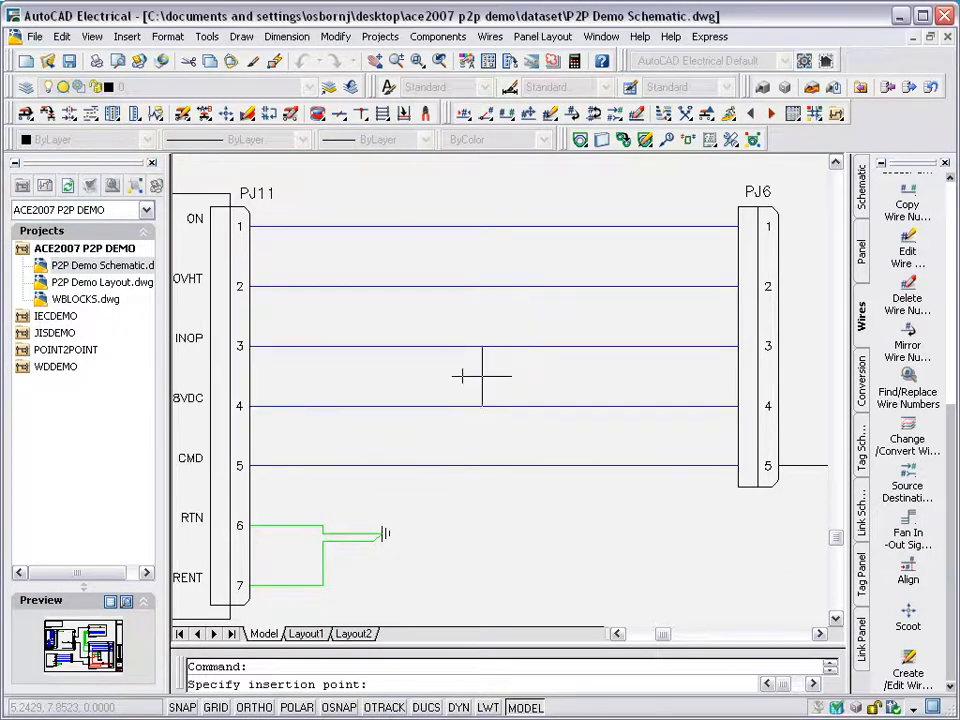
{"action": "left_click", "coordinate": [367, 406]}
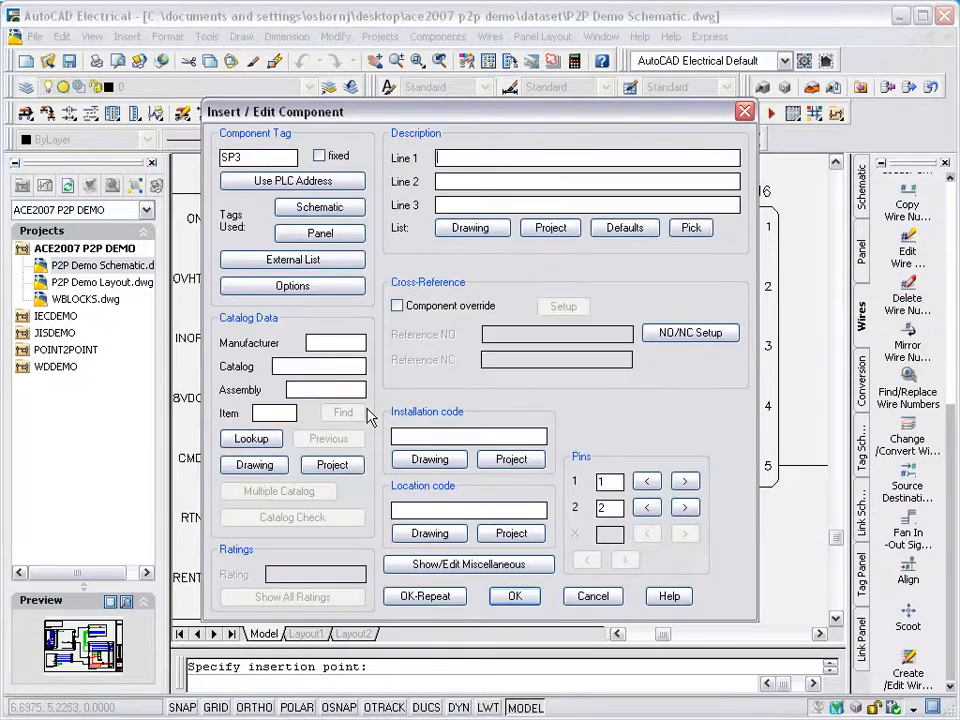
{"action": "left_click", "coordinate": [512, 597]}
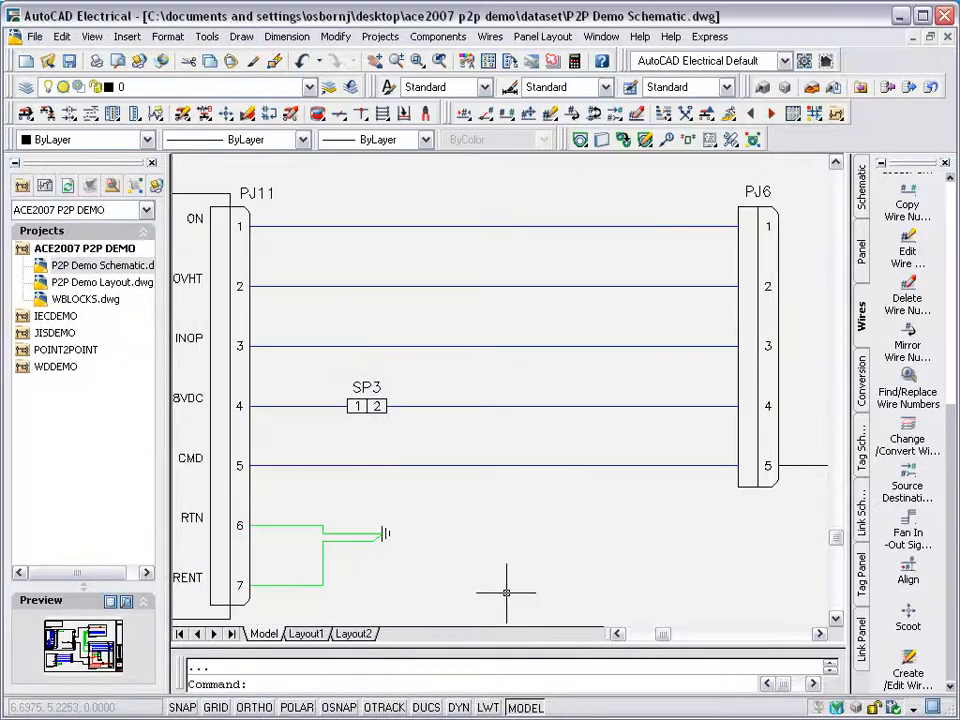
- Stretch the lower end of connector PJ6 downward to make room for another pin below pin 5
{"action": "left_click", "coordinate": [141, 115]}
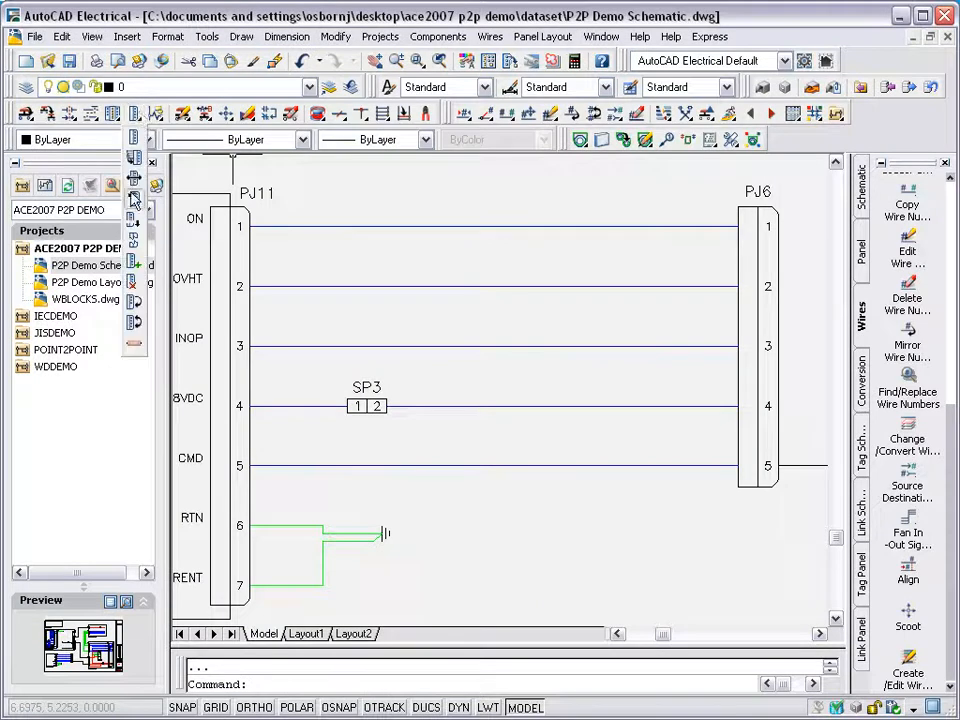
{"action": "left_click", "coordinate": [132, 221]}
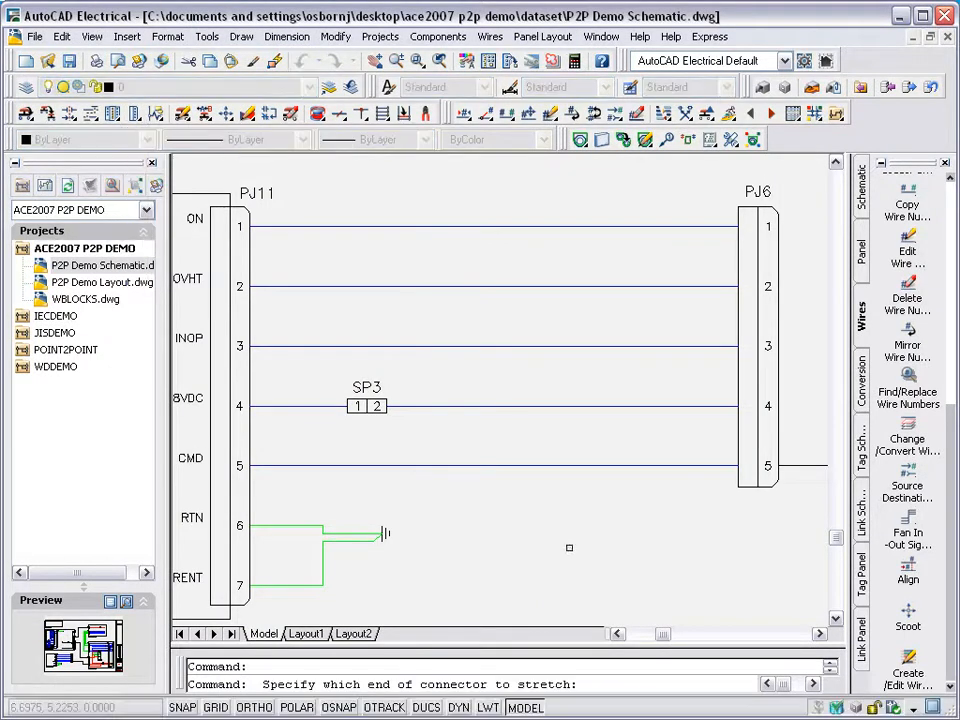
{"action": "left_click", "coordinate": [758, 482]}
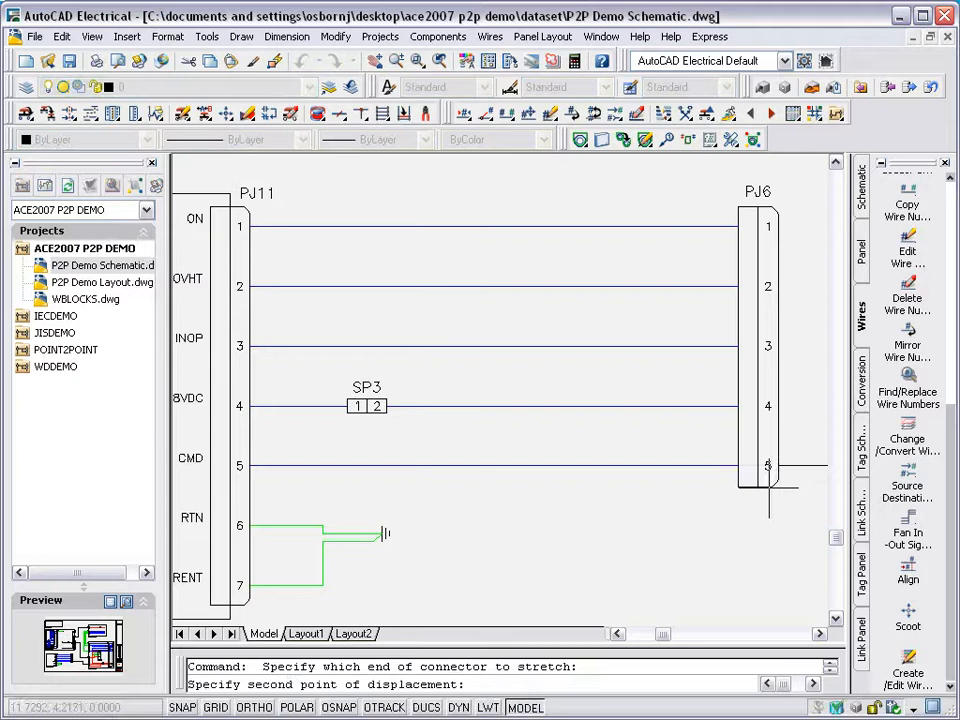
{"action": "left_click", "coordinate": [761, 563]}
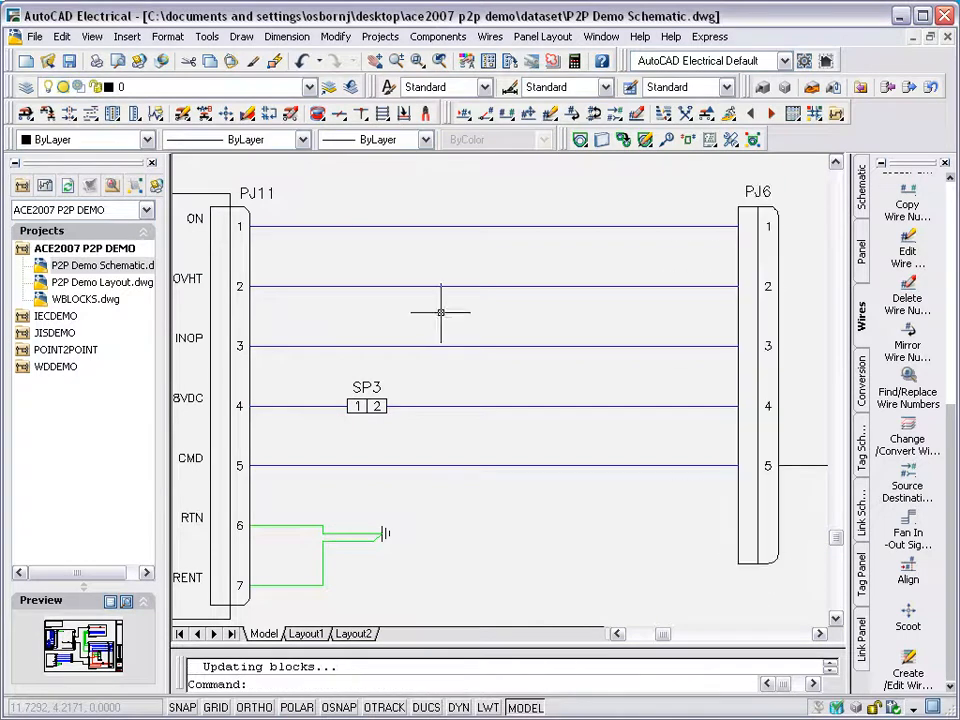
- Add pin 6 to connector PJ6 in the empty space below pin 5 and finish the command
{"action": "left_click_drag", "start_coordinate": [134, 113], "coordinate": [143, 267]}
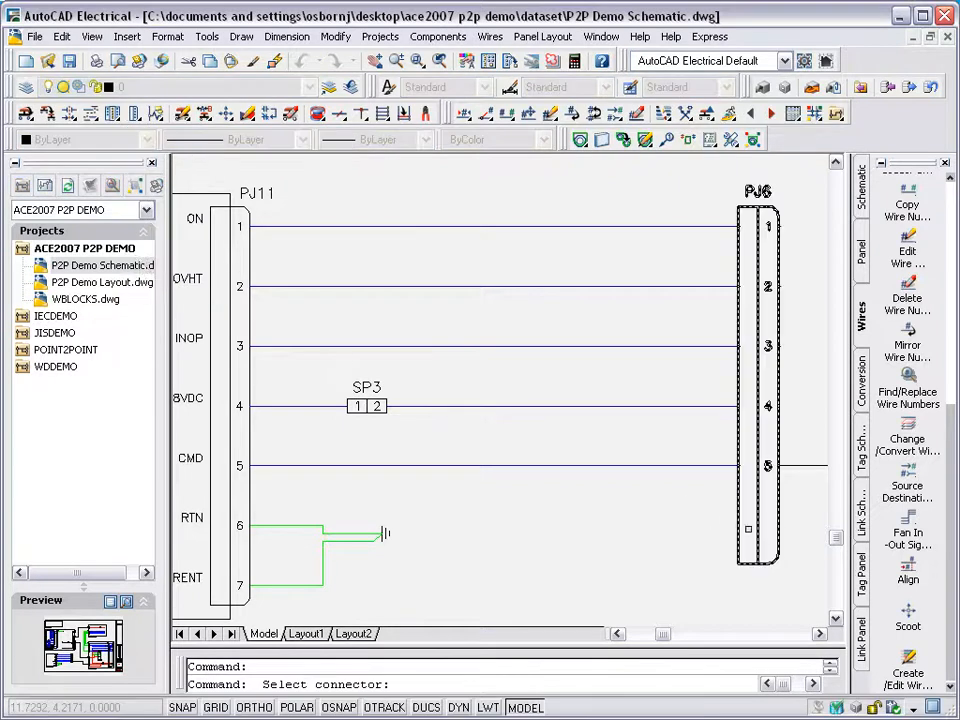
{"action": "left_click", "coordinate": [760, 529]}
{"action": "left_click", "coordinate": [766, 519]}
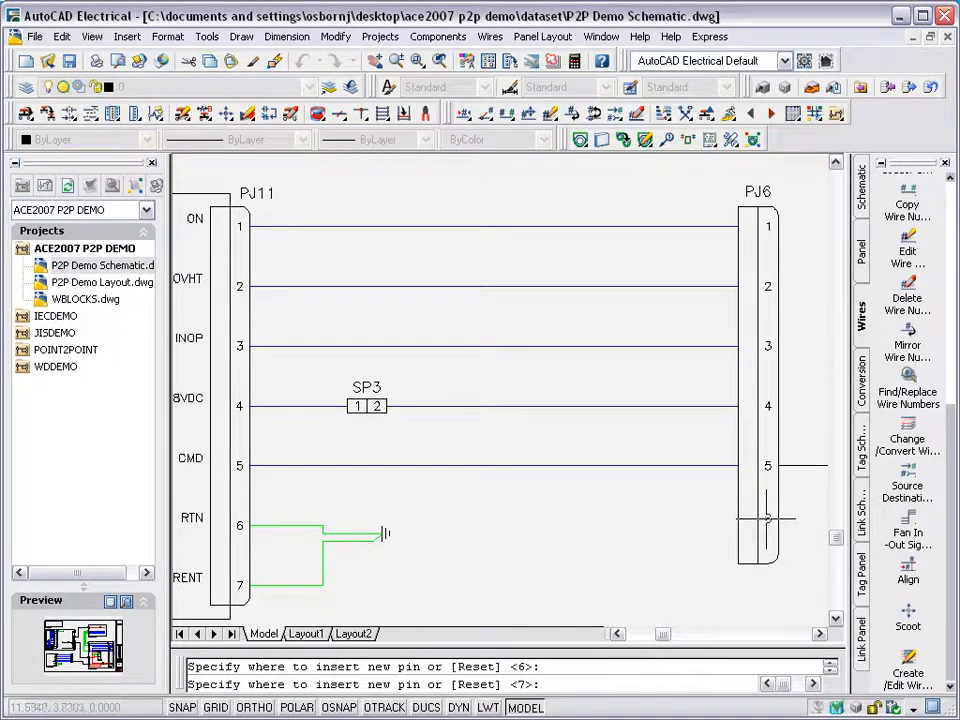
{"action": "key", "text": "Return"}
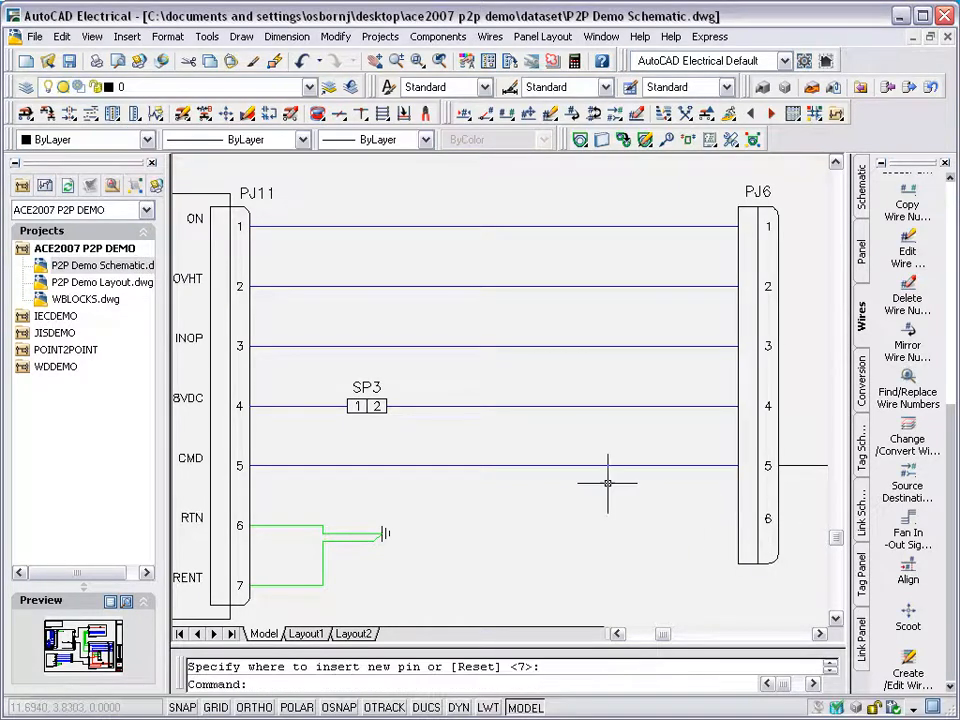
- Set the wire type to BLUE_18AWG and draw a wire from pin 2 of splice SP3 to pin 6 of PJ6
{"action": "left_click", "coordinate": [318, 113]}
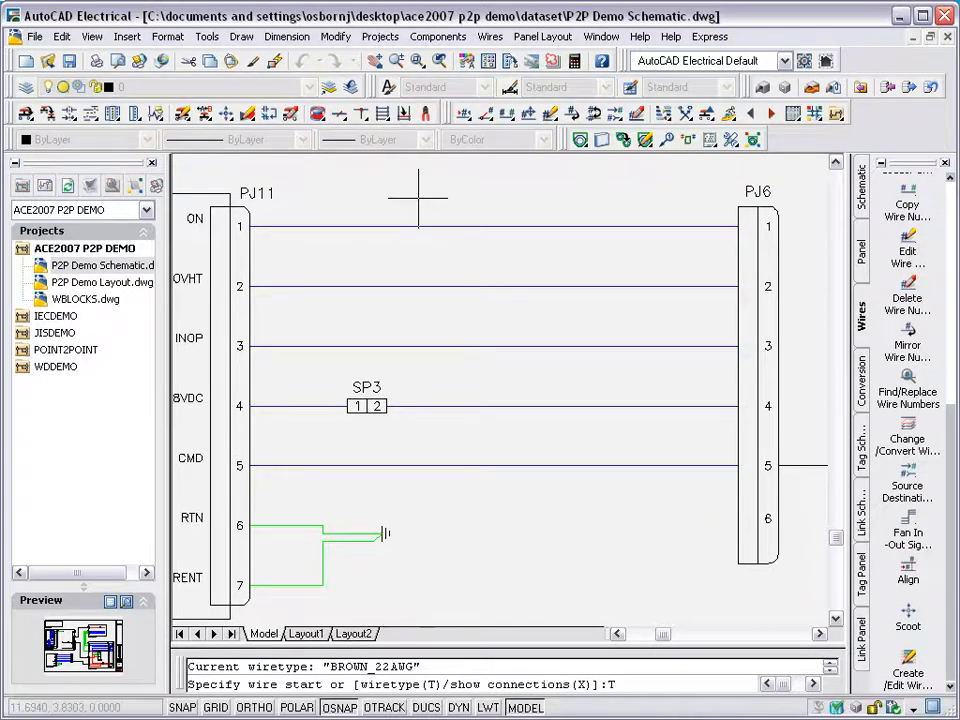
{"action": "type", "text": "T"}
{"action": "key", "text": "Return"}
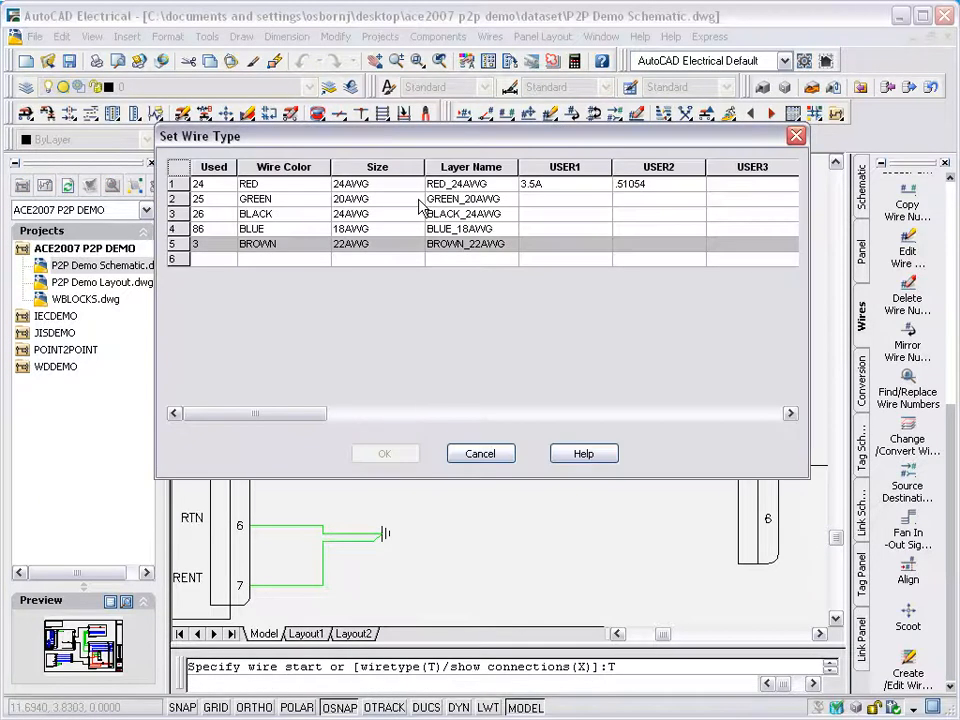
{"action": "left_click", "coordinate": [312, 188]}
{"action": "left_click", "coordinate": [320, 230]}
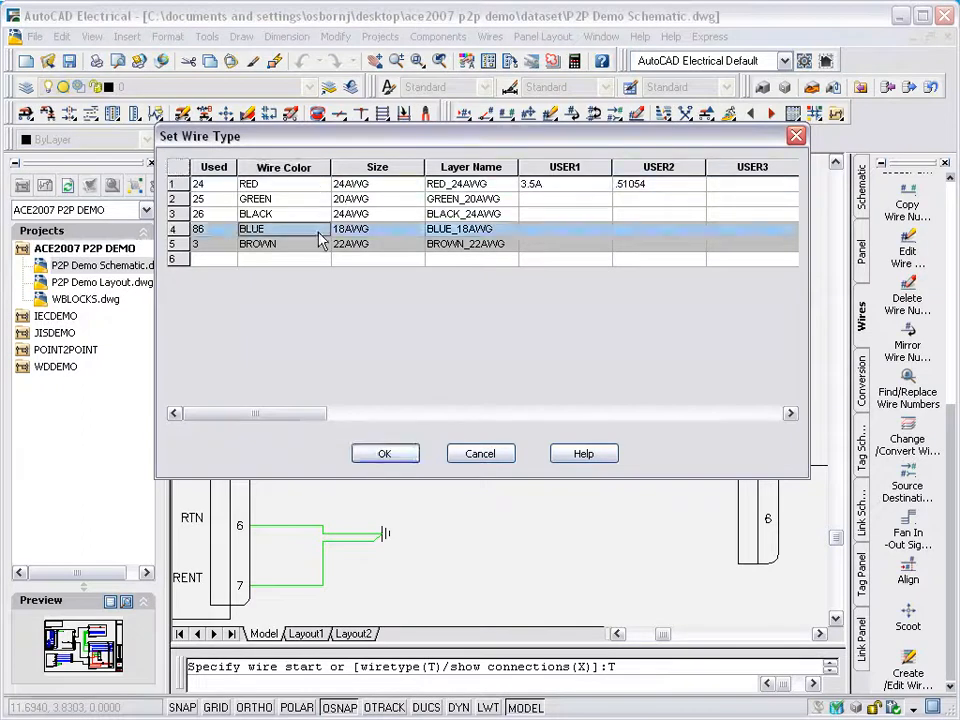
{"action": "left_click", "coordinate": [385, 453]}
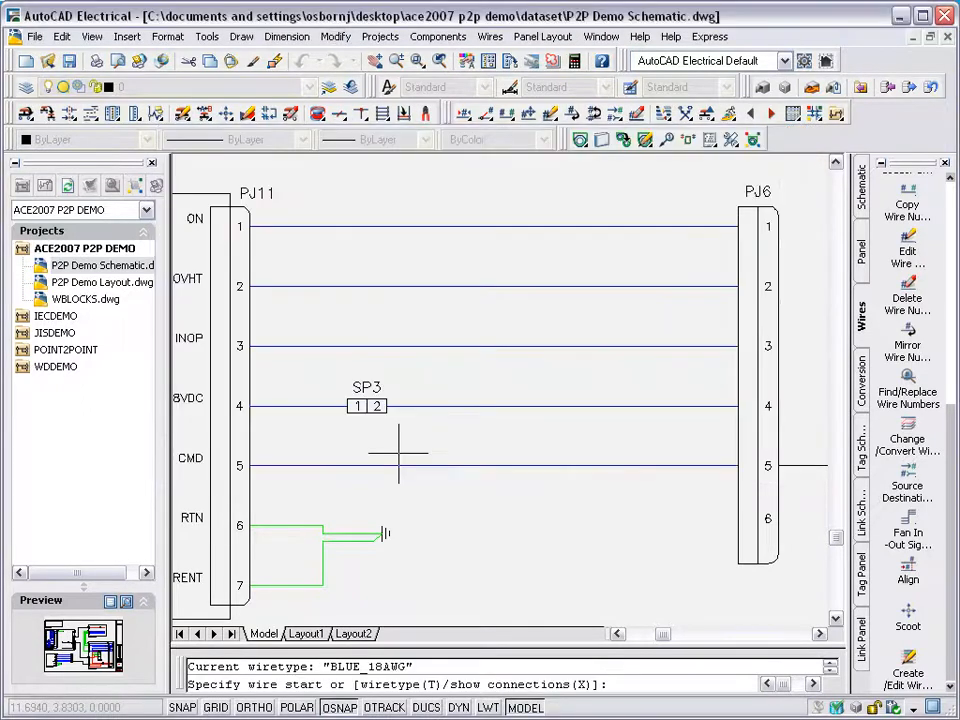
{"action": "left_click", "coordinate": [385, 406]}
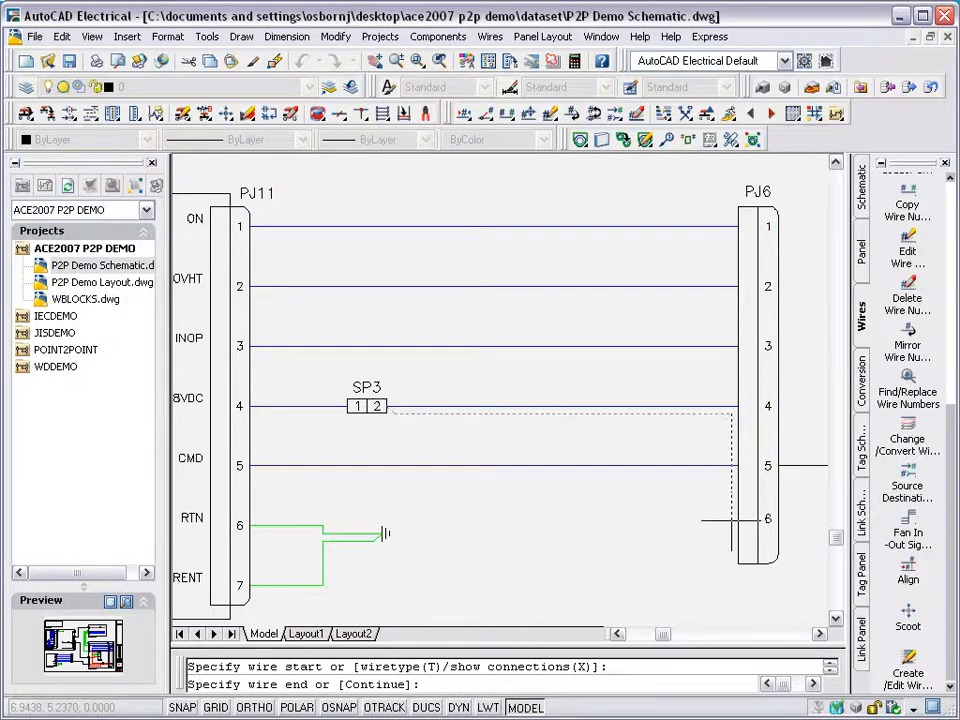
{"action": "left_click", "coordinate": [737, 519]}
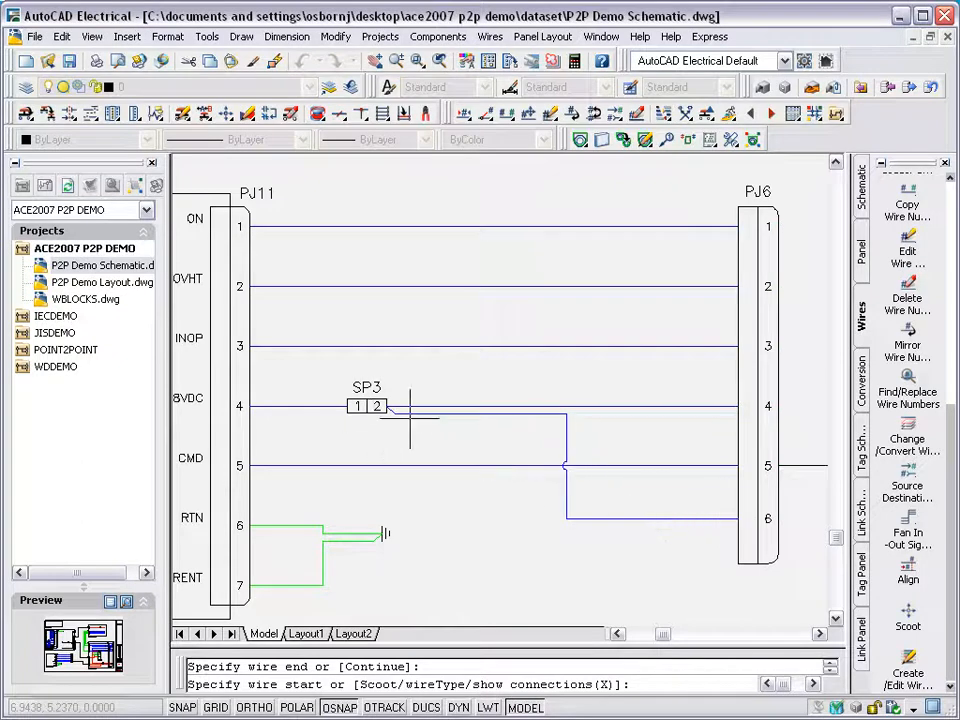
- Scoot the vertical segment of the new blue wire closer to splice SP3
{"action": "scroll", "coordinate": [400, 433], "scroll_direction": "down", "scroll_amount": 2}
{"action": "middle_click_drag", "start_coordinate": [554, 471], "coordinate": [400, 530]}
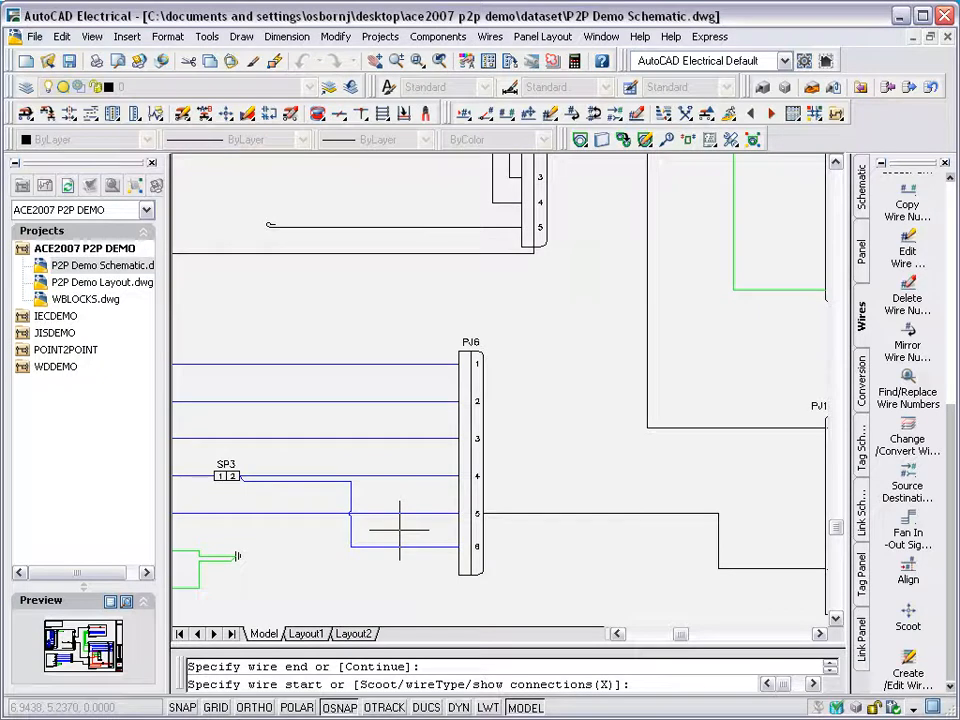
{"action": "left_click", "coordinate": [228, 113]}
{"action": "left_click", "coordinate": [350, 506]}
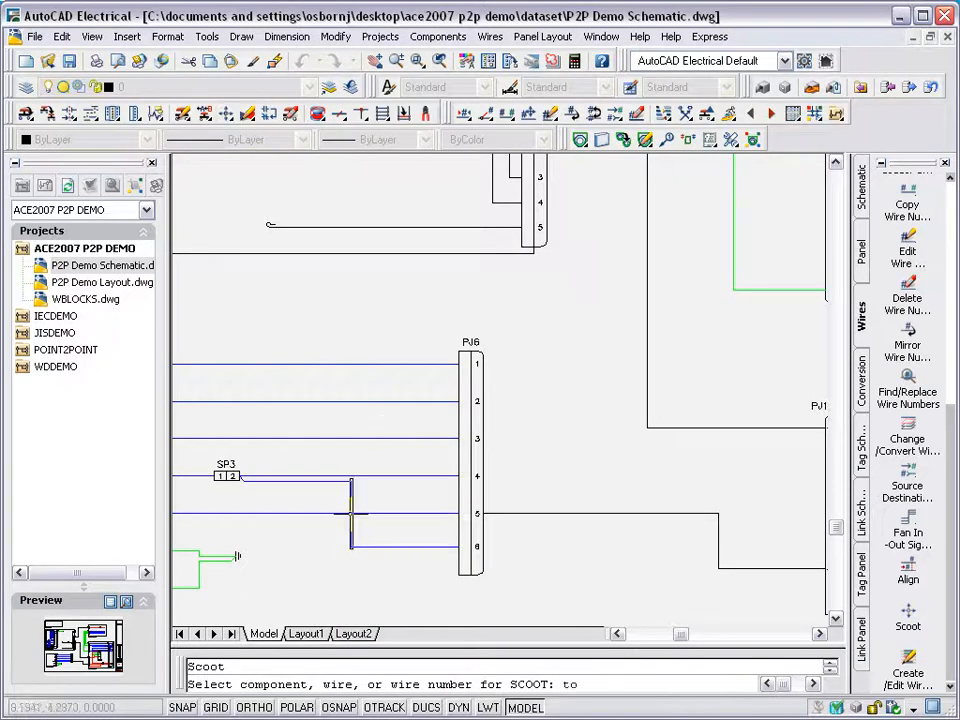
{"action": "left_click", "coordinate": [270, 512]}
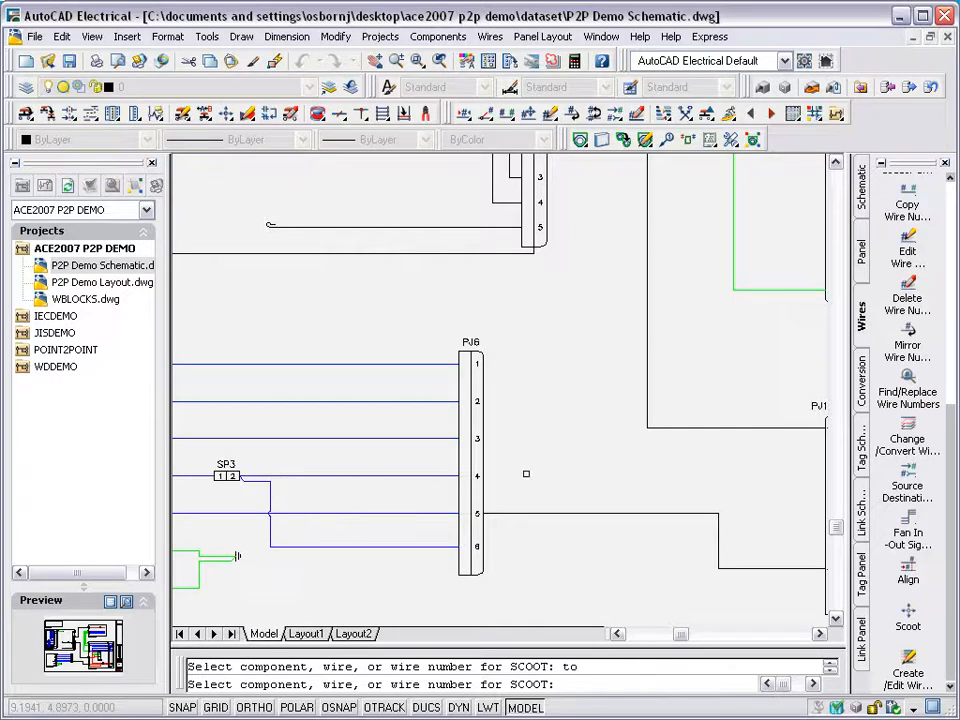
- Scoot the vertical segment of the black wire between PJ9 and PJ1 toward PJ1 and finish the command
{"action": "left_click", "coordinate": [647, 339]}
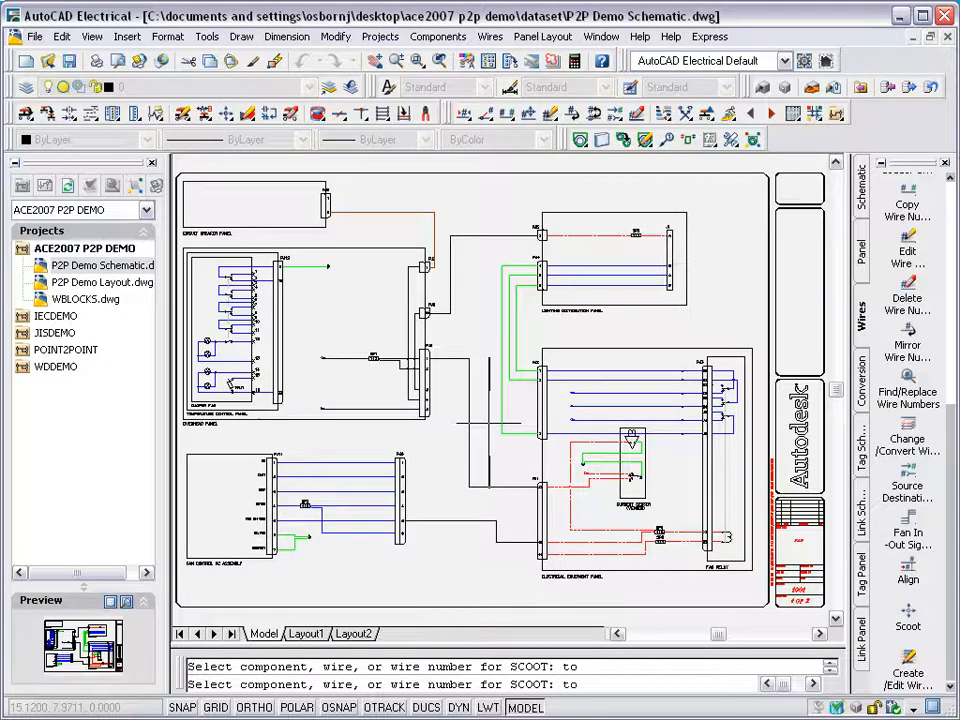
{"action": "left_click", "coordinate": [489, 423]}
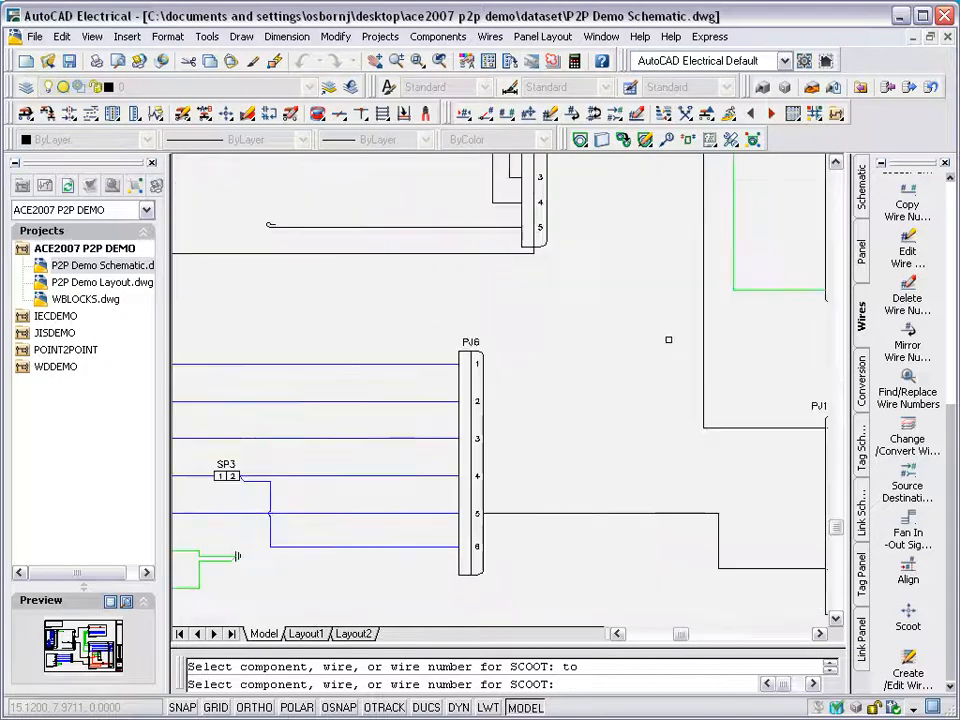
{"action": "scroll", "coordinate": [669, 340], "scroll_direction": "down", "scroll_amount": 2}
{"action": "right_click", "coordinate": [669, 340]}
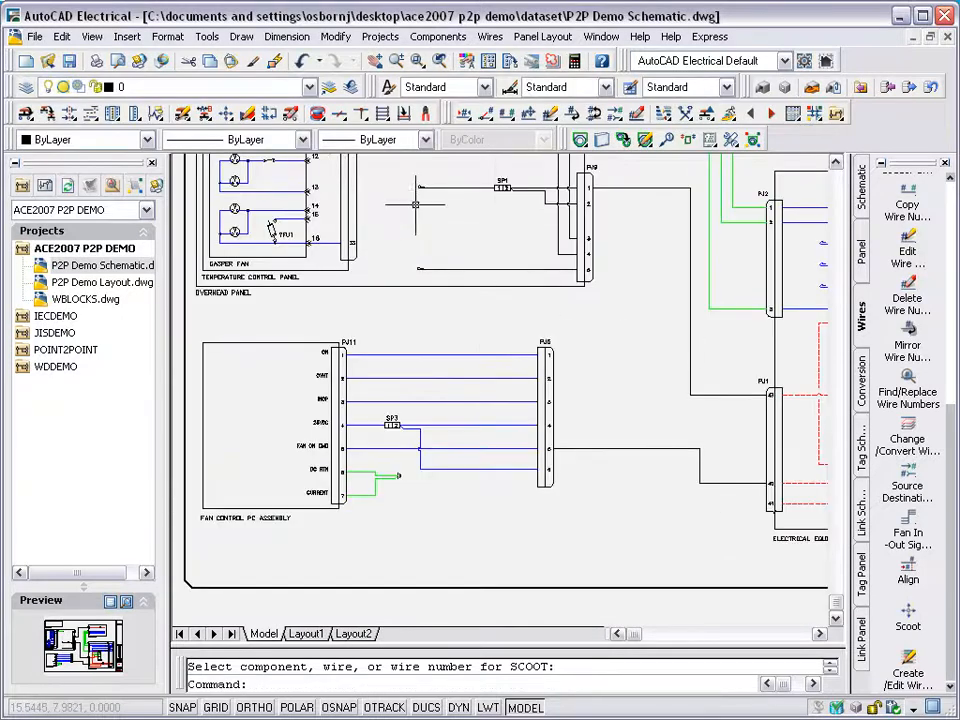
- Set the wire type to BLACK_24AWG and draw a wire from pin 6 of PJ6 to the lowest pin of PJ1
{"action": "left_click", "coordinate": [318, 116]}
{"action": "type", "text": "T"}
{"action": "key", "text": "Return"}
{"action": "left_click", "coordinate": [350, 213]}
{"action": "left_click", "coordinate": [384, 453]}
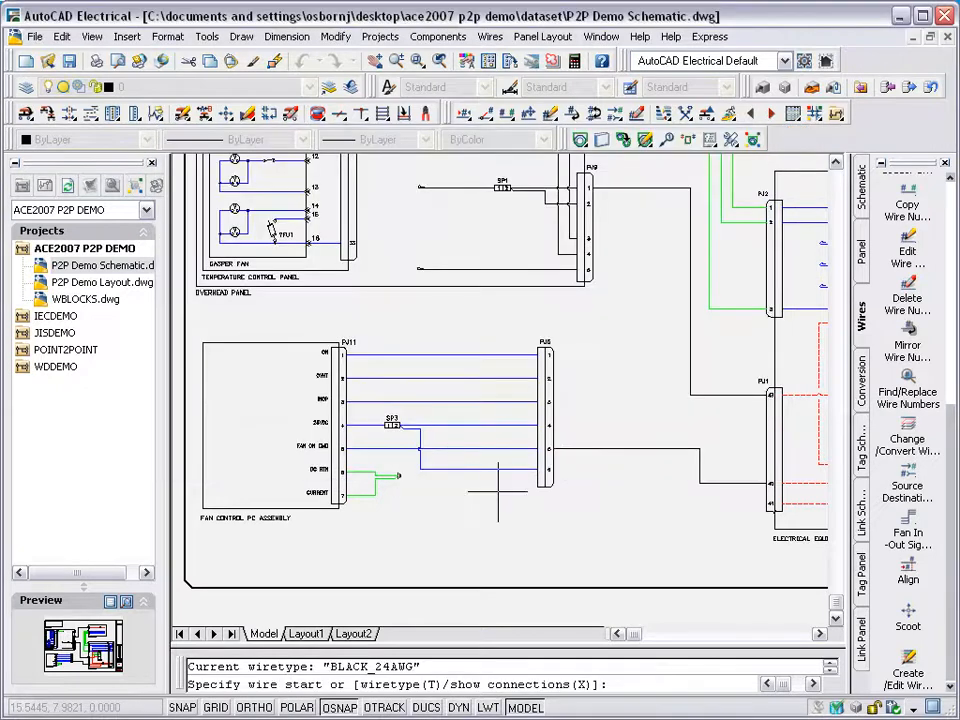
{"action": "left_click", "coordinate": [552, 470]}
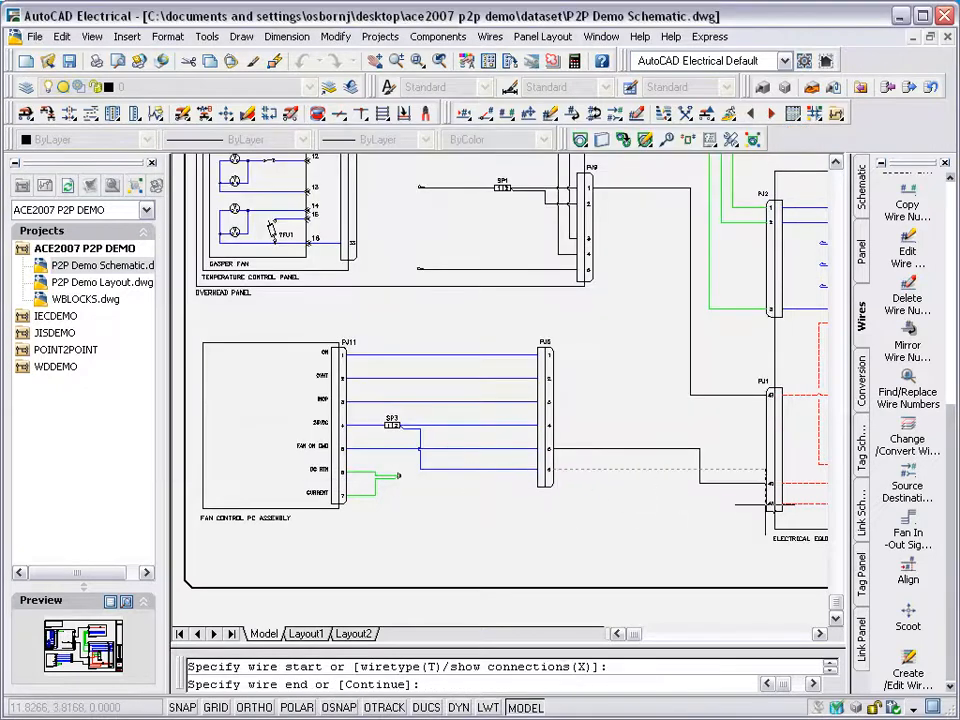
{"action": "left_click", "coordinate": [767, 485]}
- Begin a multiple wire bus starting at a component, using the right-side connection points of pins 1 to 4 on PJ6
{"action": "left_click", "coordinate": [318, 113]}
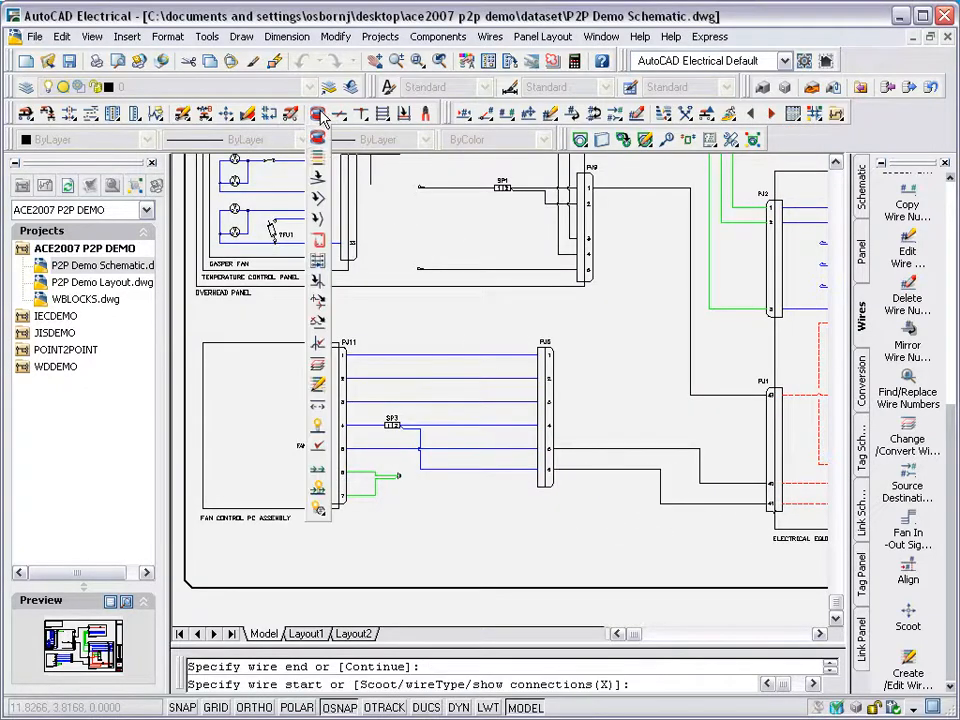
{"action": "left_click", "coordinate": [319, 159]}
{"action": "left_click", "coordinate": [388, 354]}
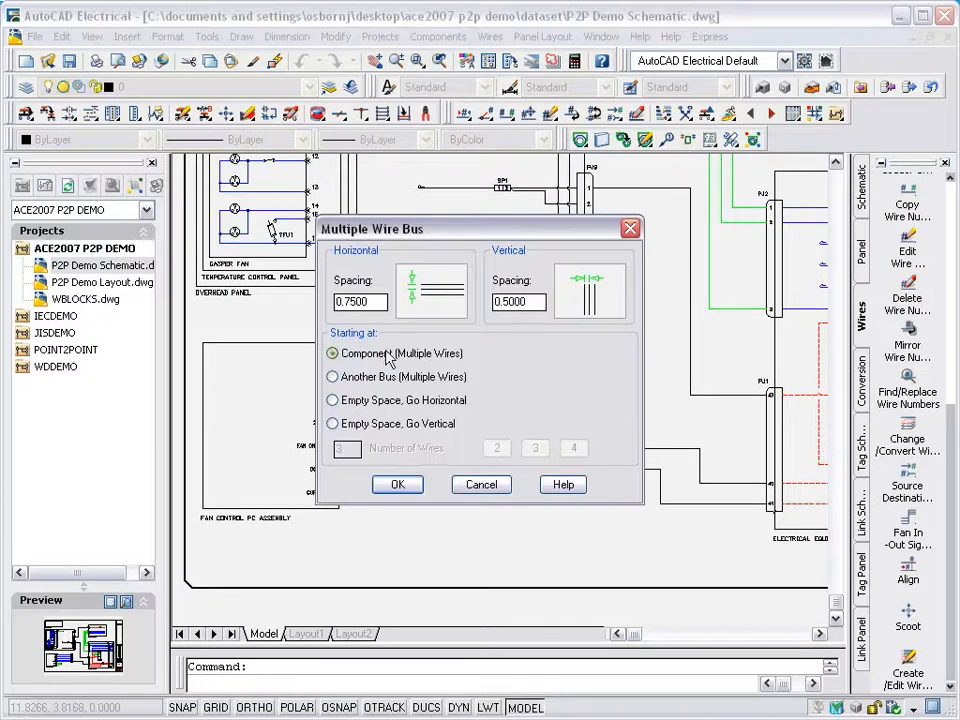
{"action": "left_click", "coordinate": [397, 484]}
{"action": "scroll", "coordinate": [589, 396], "scroll_direction": "up", "scroll_amount": 8}
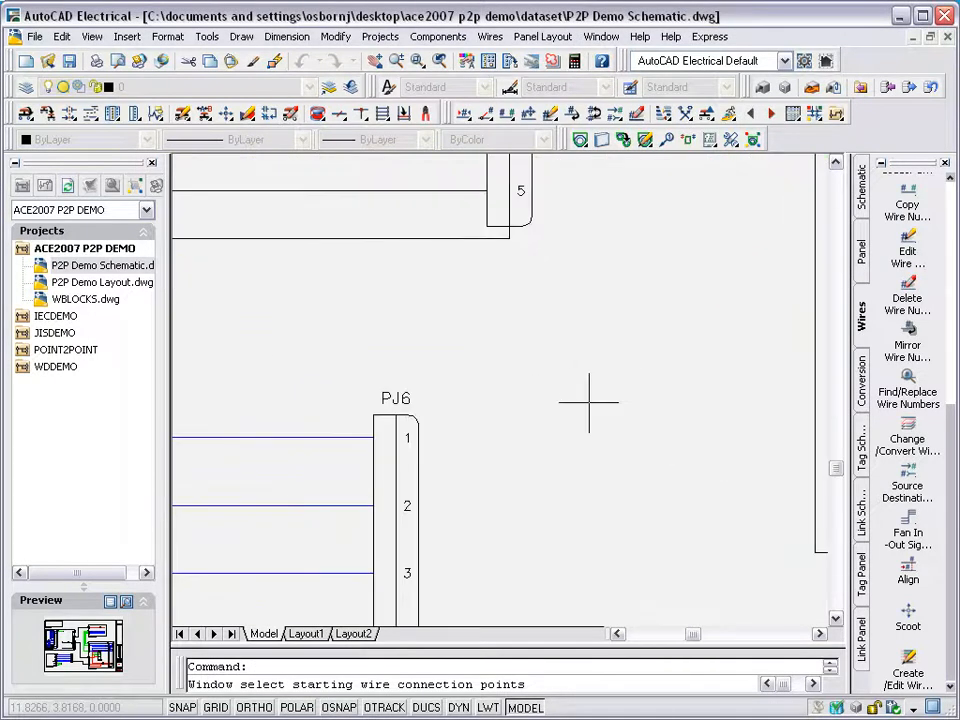
{"action": "middle_click_drag", "start_coordinate": [483, 463], "coordinate": [501, 356]}
{"action": "left_click", "coordinate": [512, 310]}
{"action": "left_click", "coordinate": [426, 560]}
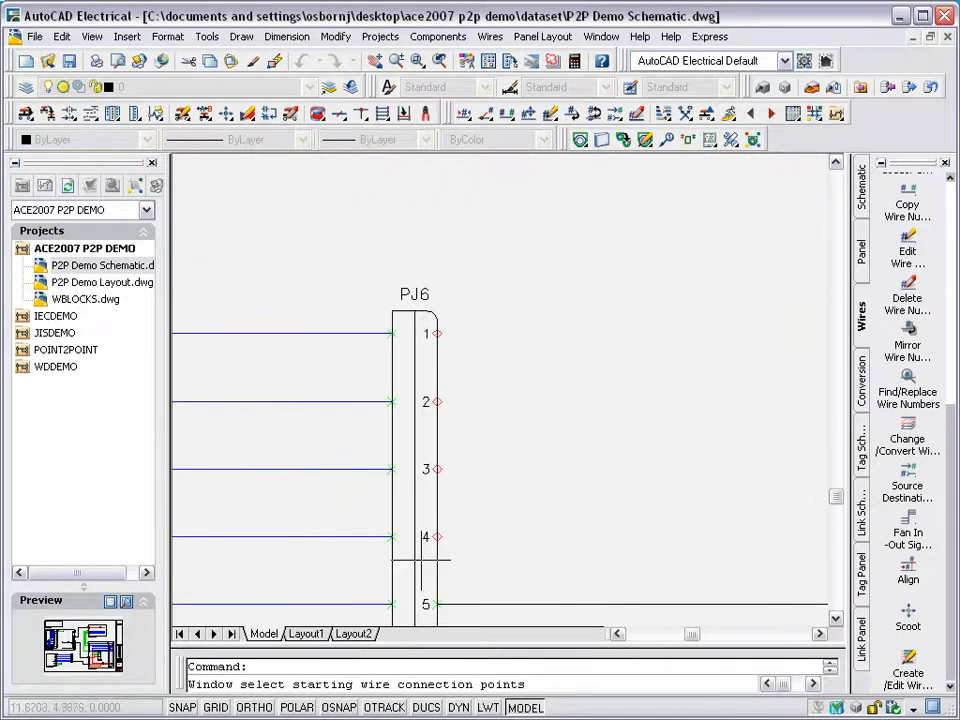
{"action": "key", "text": "Return"}
- Route the four-wire bus up from PJ6 with its wire order flipped and connect it to pins 2 to 5 of PJ9
{"action": "scroll", "coordinate": [703, 396], "scroll_direction": "down", "scroll_amount": 5}
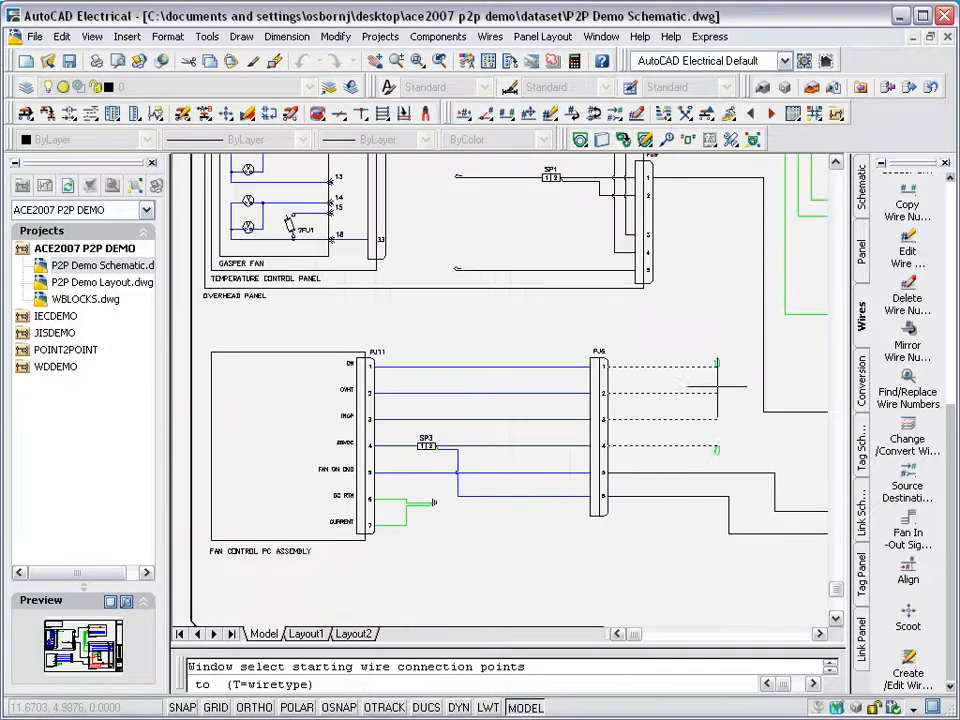
{"action": "type", "text": "Flip)F"}
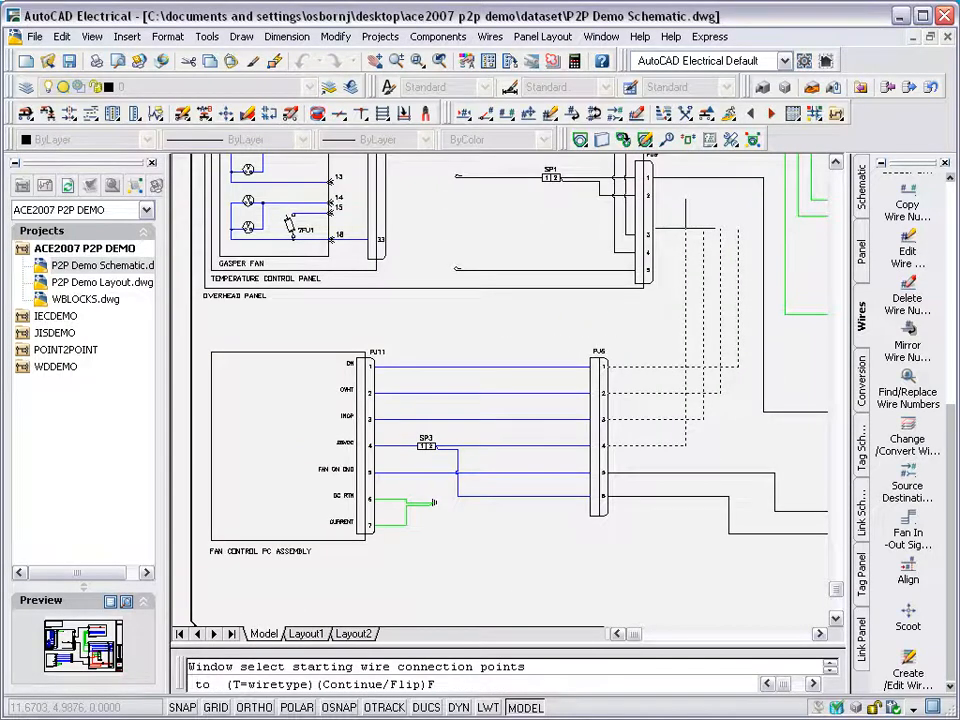
{"action": "type", "text": "C"}
{"action": "key", "text": "Return"}
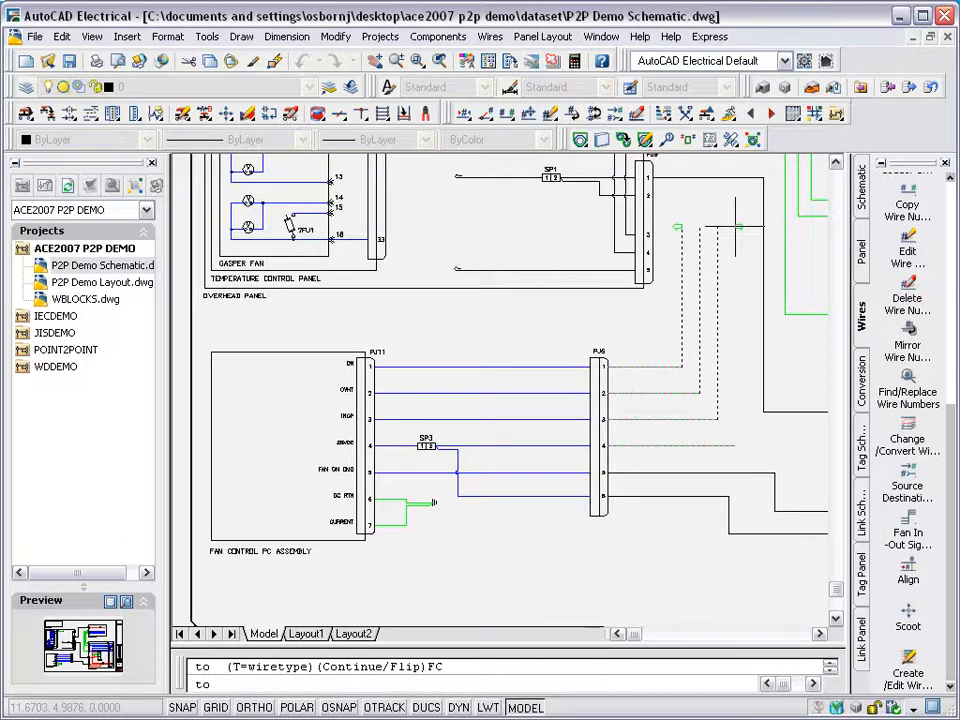
{"action": "scroll", "coordinate": [737, 227], "scroll_direction": "up", "scroll_amount": 5}
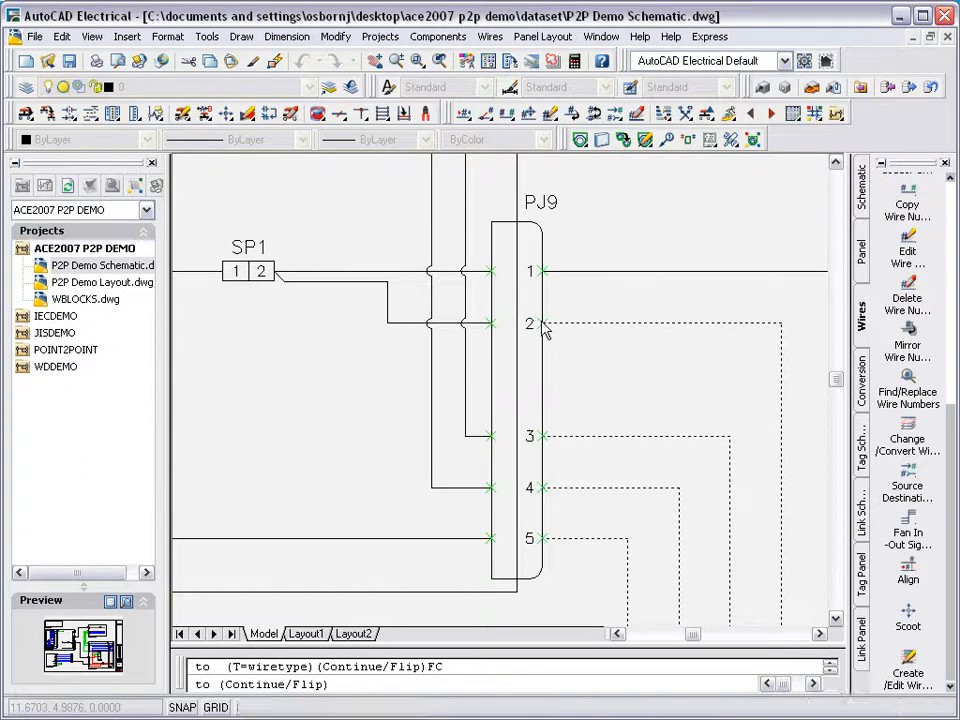
{"action": "left_click", "coordinate": [543, 327]}
{"action": "scroll", "coordinate": [540, 326], "scroll_direction": "down", "scroll_amount": 5}
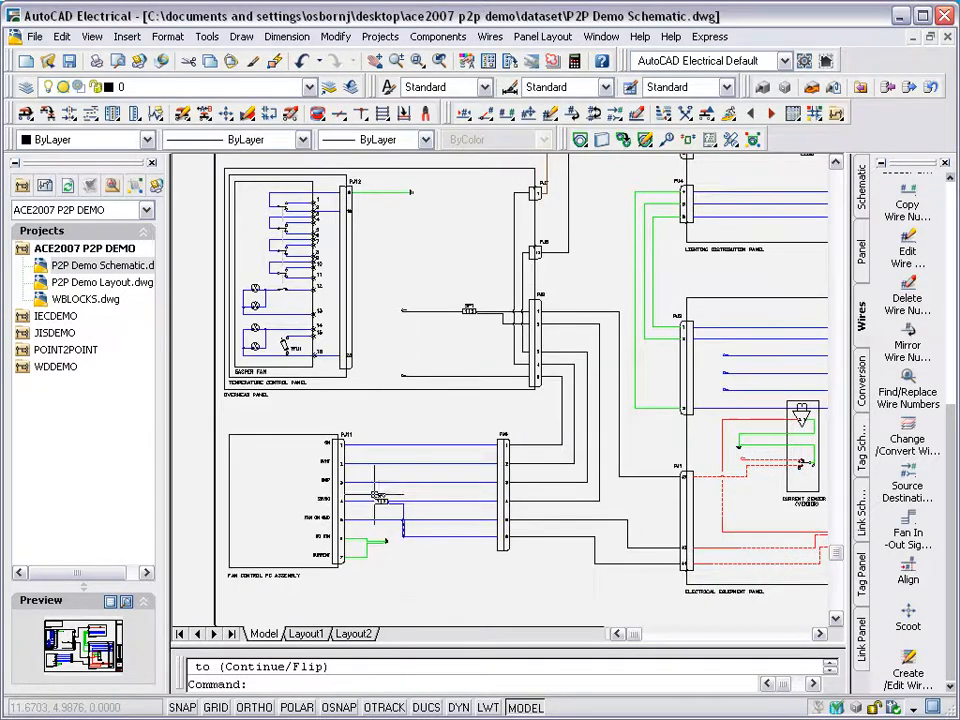
- Set the new wire number placement to In-Line in the ACE2007 P2P DEMO project properties
{"action": "right_click", "coordinate": [115, 248]}
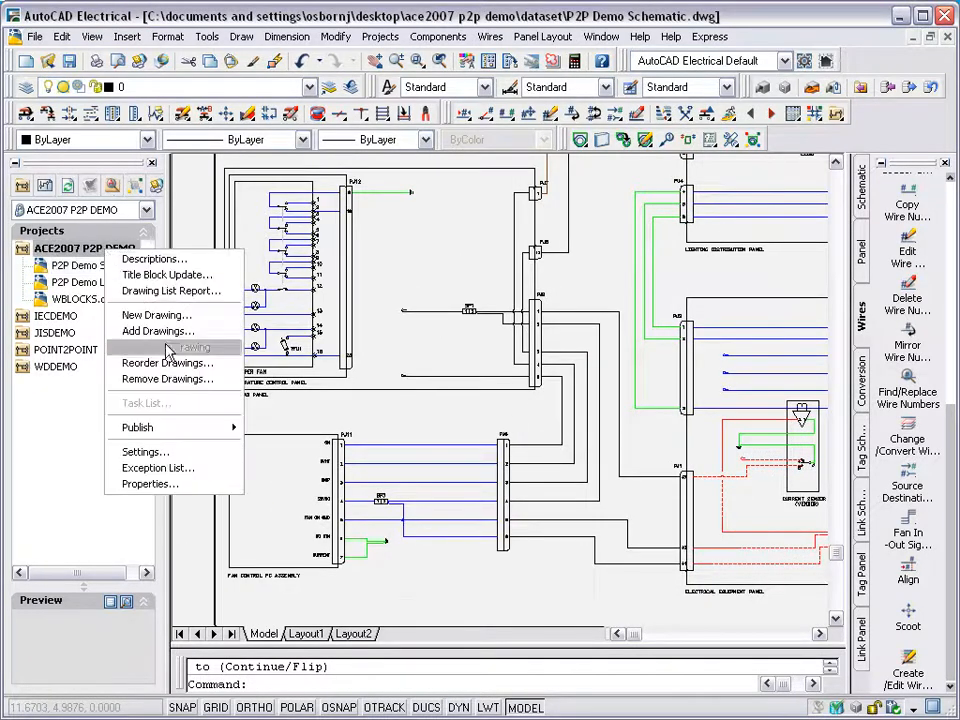
{"action": "left_click", "coordinate": [200, 482]}
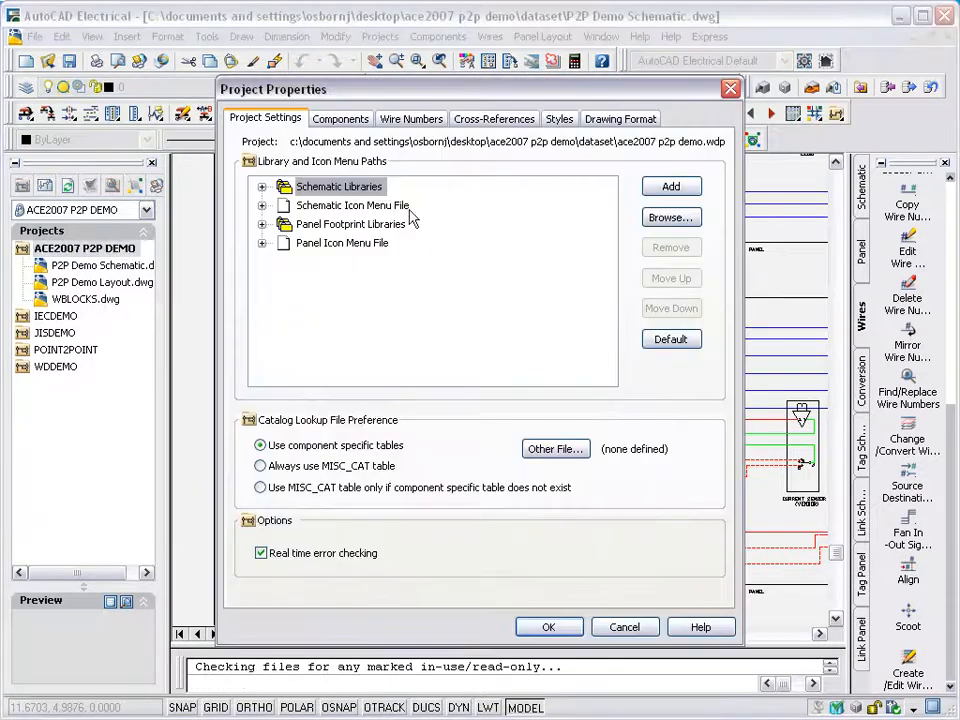
{"action": "left_click", "coordinate": [410, 119]}
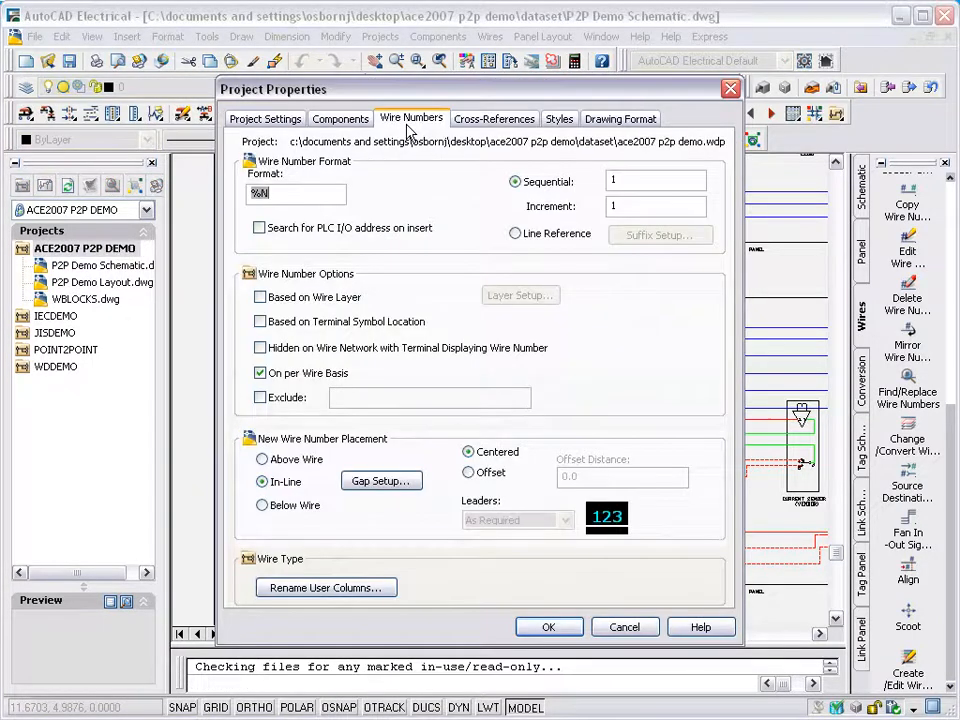
{"action": "left_click", "coordinate": [282, 459]}
{"action": "left_click", "coordinate": [289, 506]}
{"action": "left_click", "coordinate": [263, 482]}
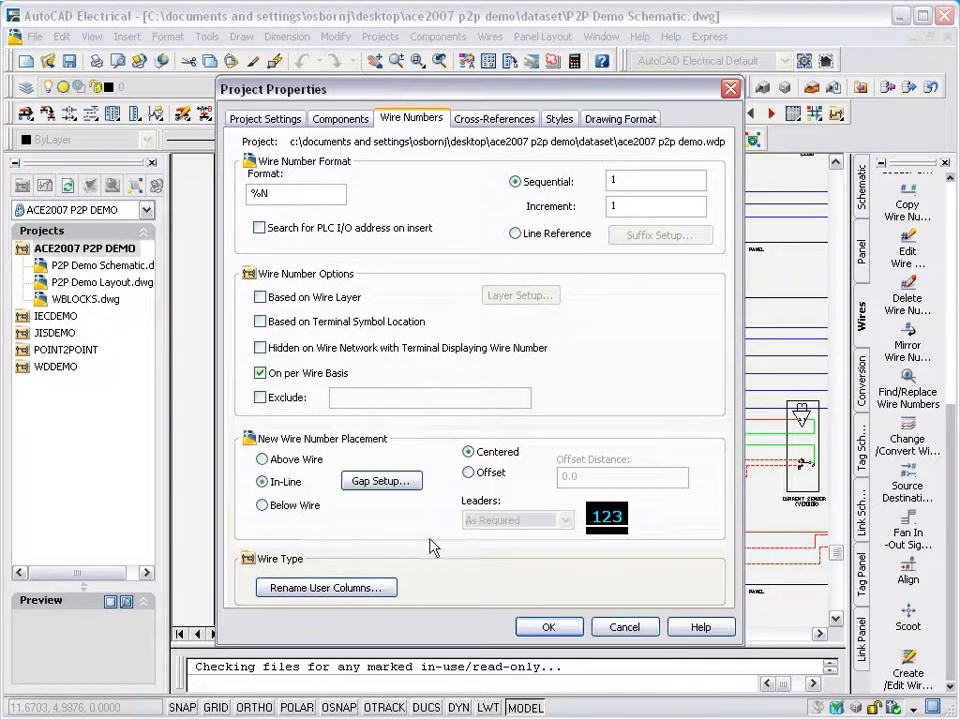
{"action": "left_click", "coordinate": [549, 628]}
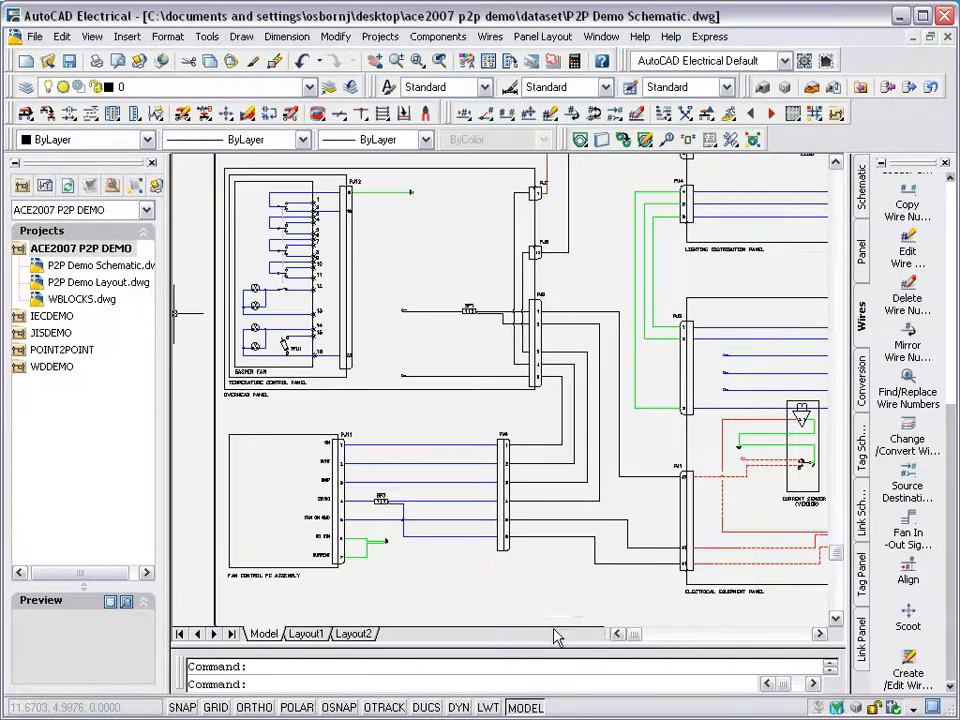
- Insert sequential wire numbers starting at 10 with Tag/retag all, picking the wires between PJ11 and PJ6 and those leaving PJ6
{"action": "left_click", "coordinate": [464, 115]}
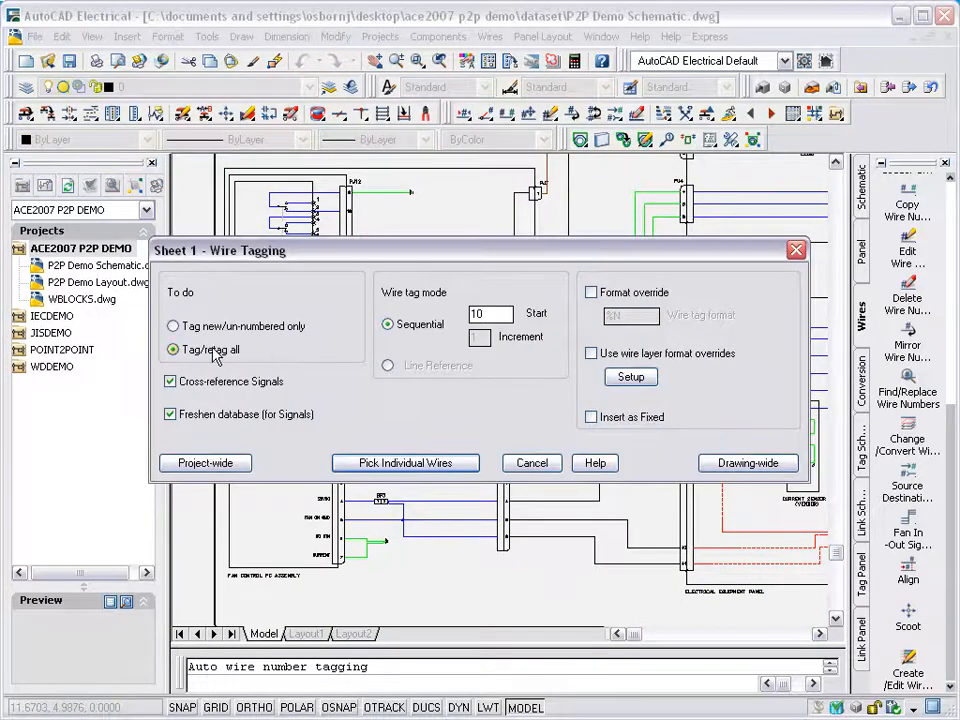
{"action": "left_click", "coordinate": [444, 462]}
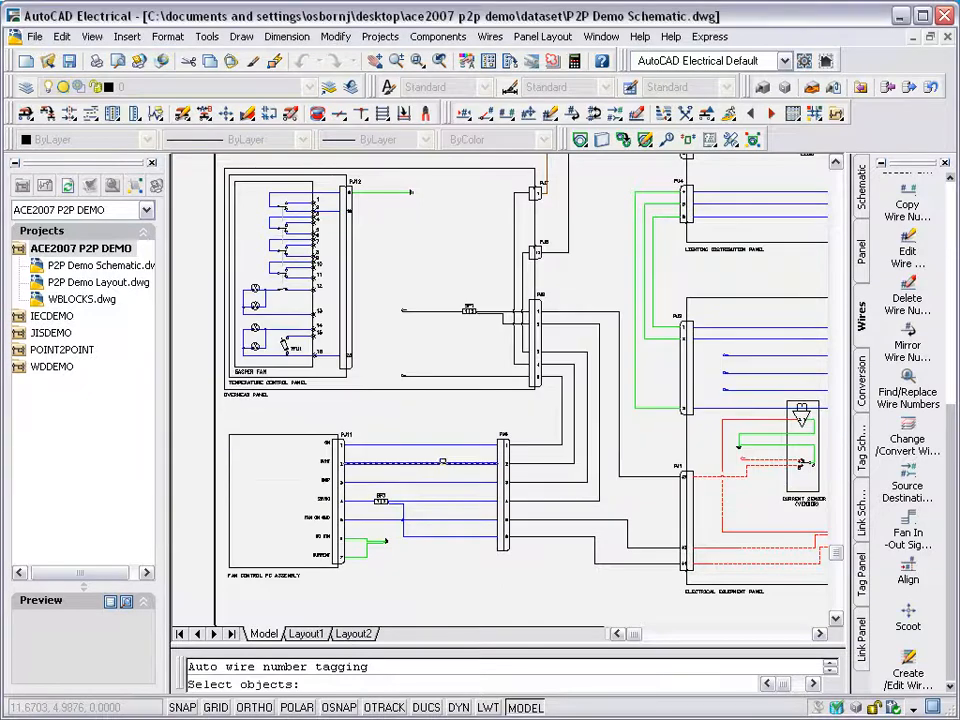
{"action": "left_click", "coordinate": [475, 425]}
{"action": "left_click", "coordinate": [382, 537]}
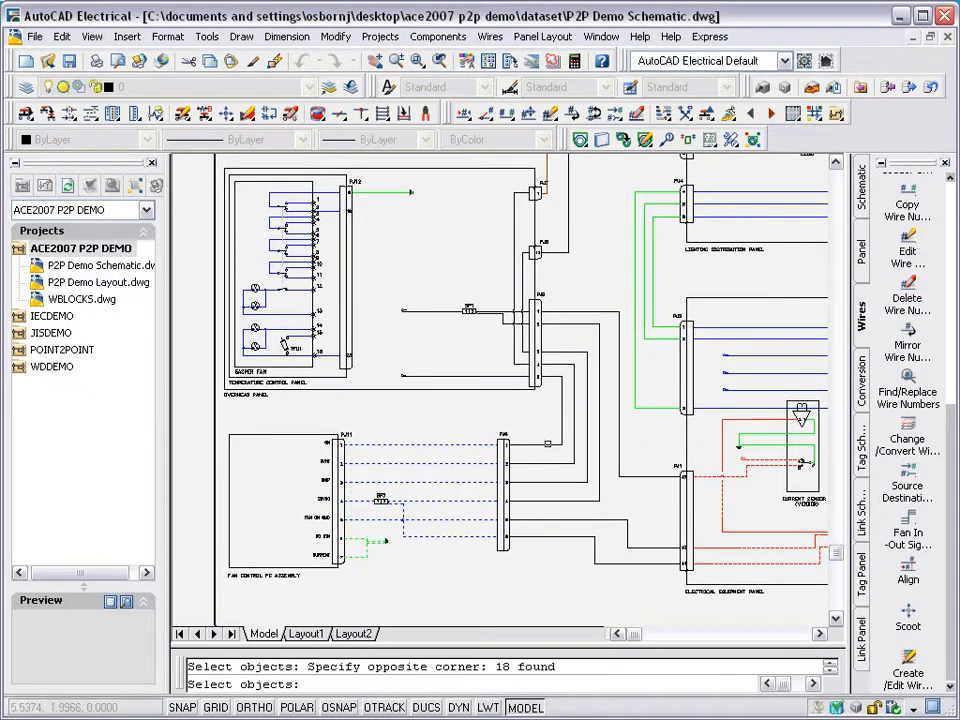
{"action": "left_click", "coordinate": [417, 315]}
{"action": "left_click", "coordinate": [382, 429]}
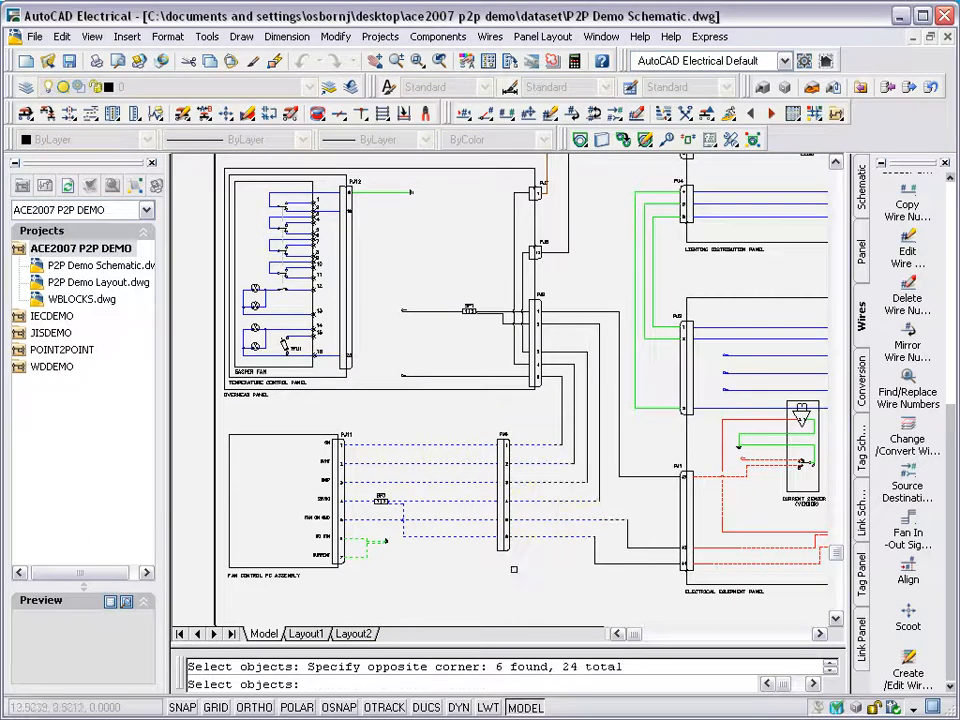
{"action": "key", "text": "Return"}
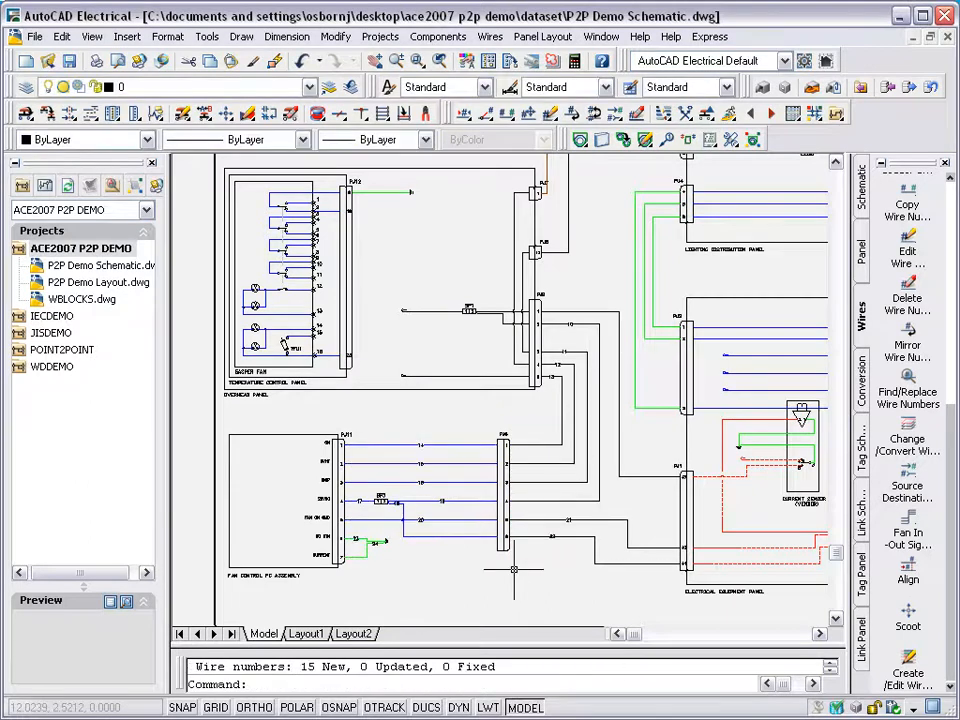
- Toggle wire number 19 from in-line to above the wire and back to in-line
{"action": "scroll", "coordinate": [422, 550], "scroll_direction": "up", "scroll_amount": 5}
{"action": "middle_click_drag", "start_coordinate": [398, 523], "coordinate": [486, 506]}
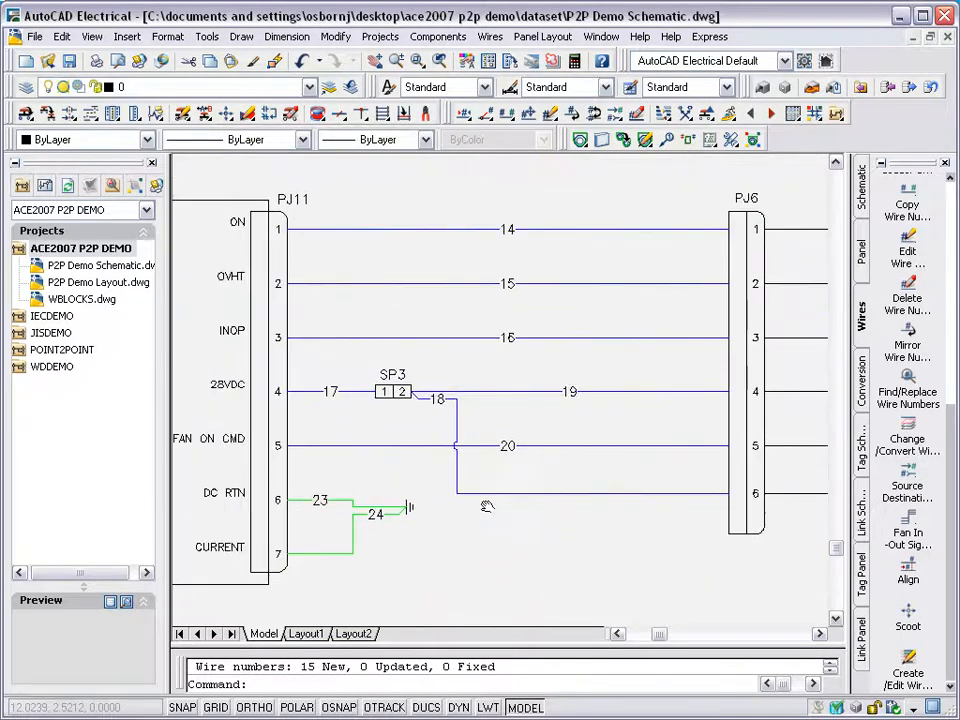
{"action": "left_click", "coordinate": [594, 113]}
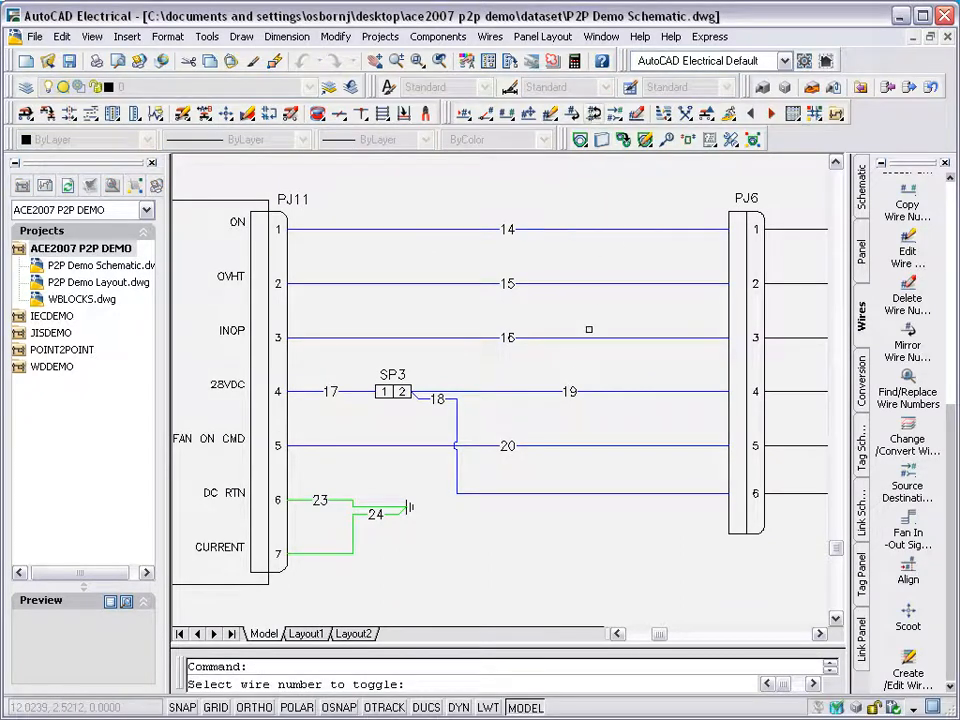
{"action": "left_click", "coordinate": [569, 391]}
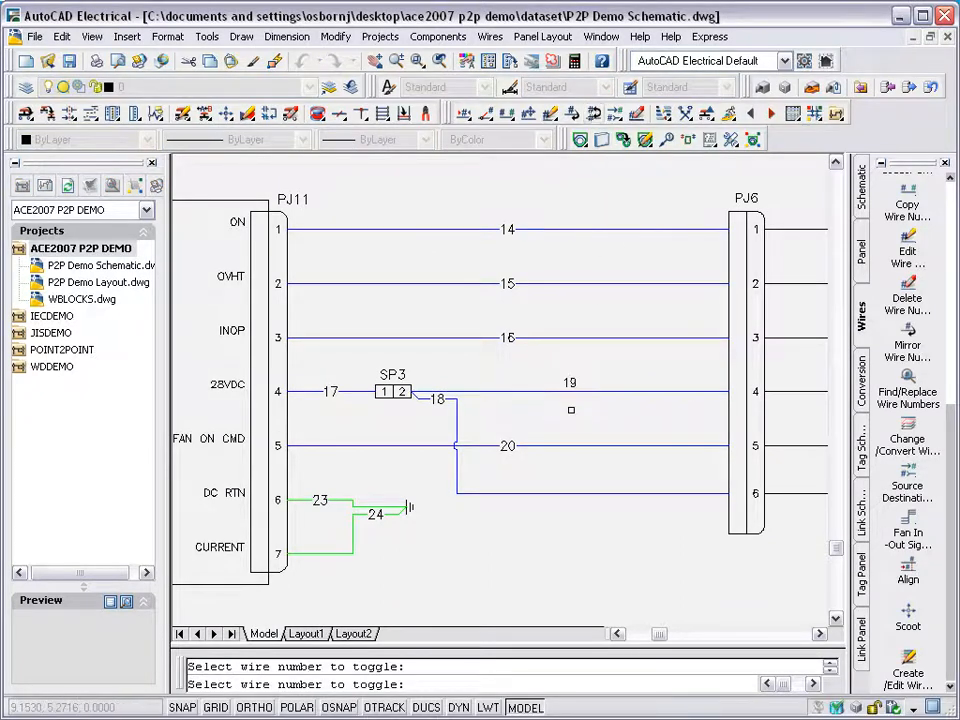
{"action": "key", "text": "Return"}
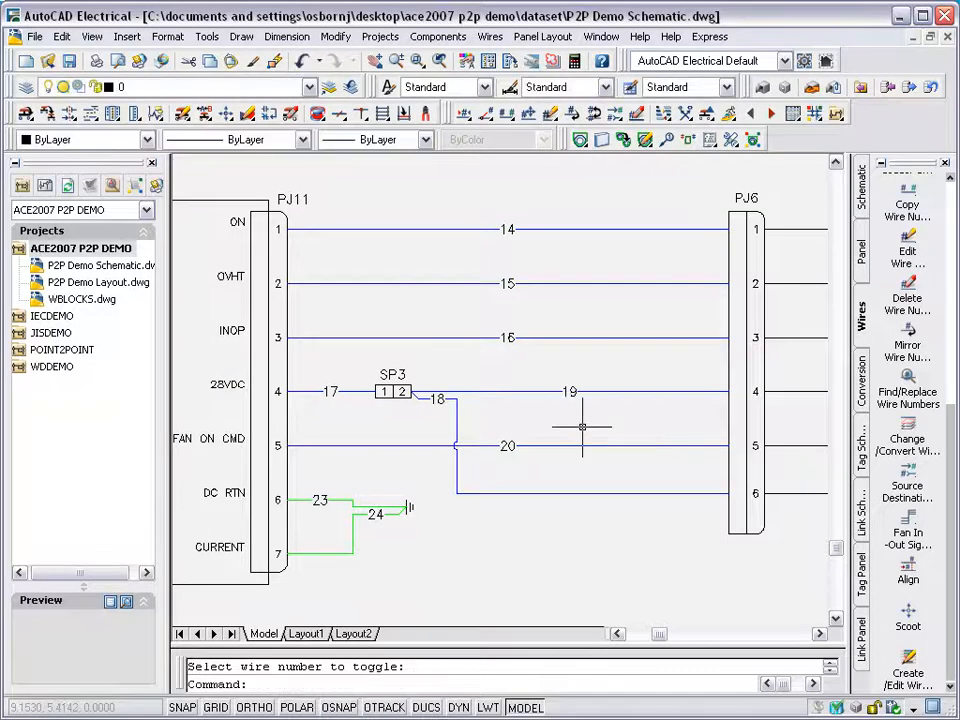
- Move wire number 24 onto the segment at PJ11 pin 7 and wire number 18 onto the segment leading to PJ6 pin 6
{"action": "left_click", "coordinate": [537, 117]}
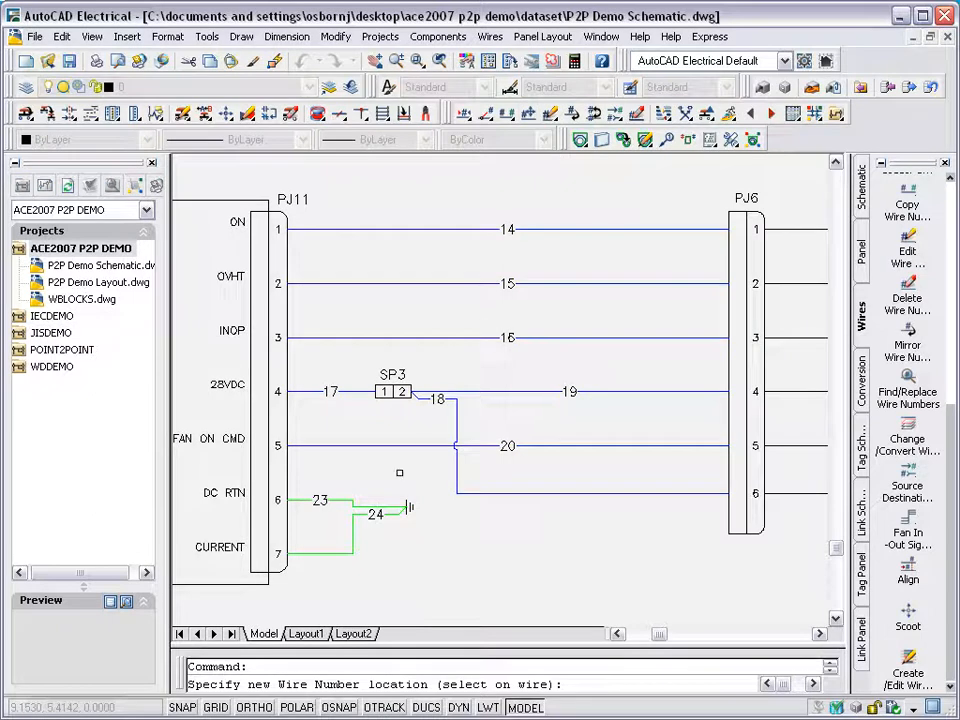
{"action": "left_click", "coordinate": [319, 553]}
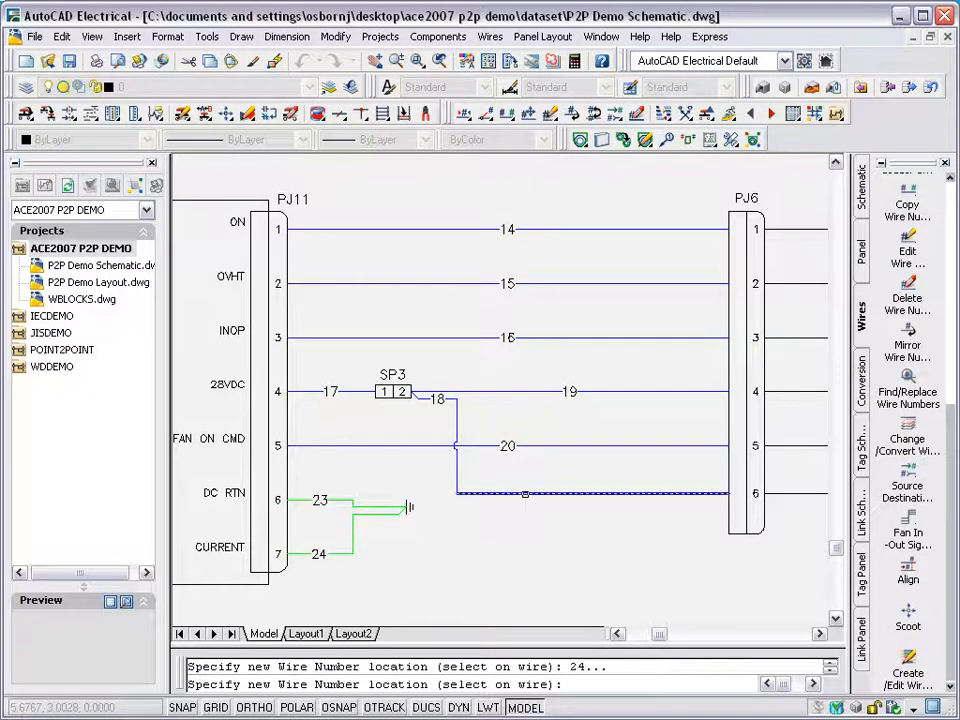
{"action": "left_click", "coordinate": [527, 494]}
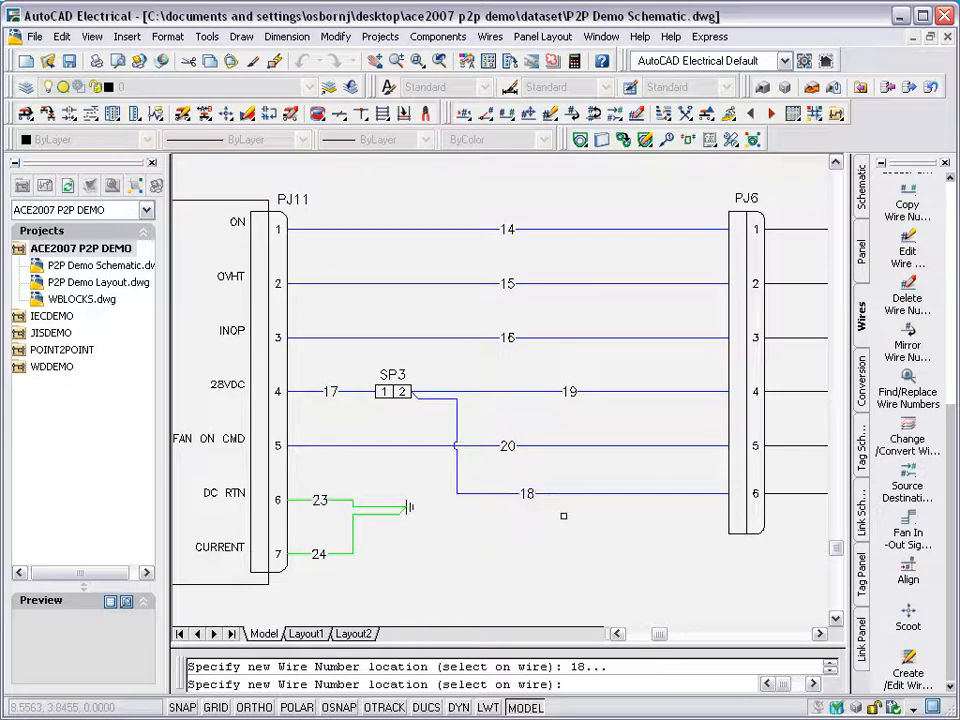
{"action": "key", "text": "Return"}
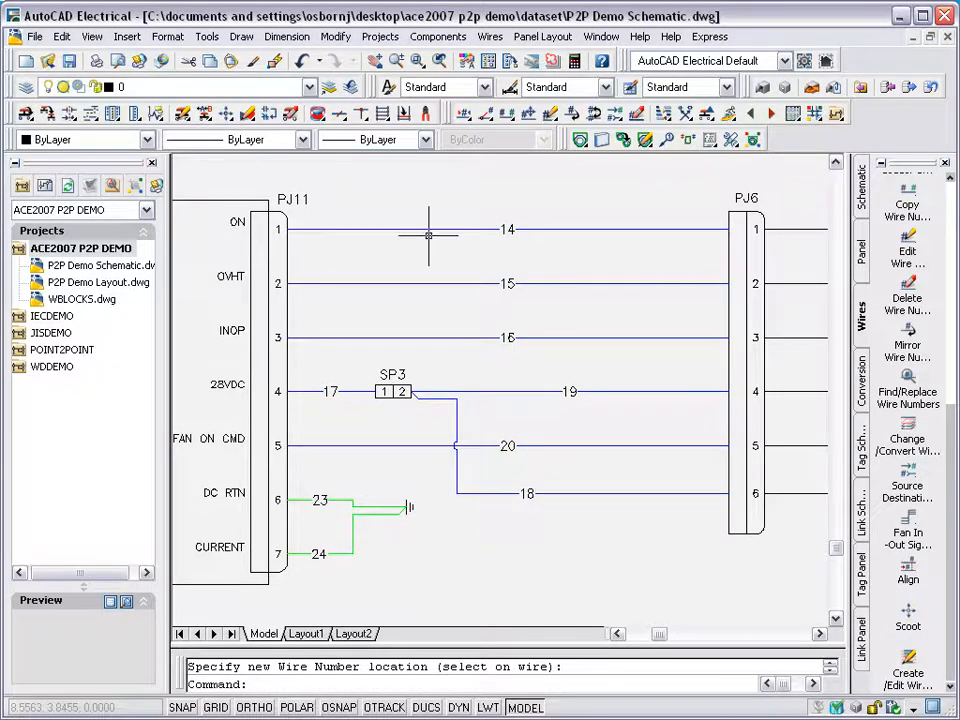
- Align wire numbers 15, 16, 19, 20 and 18 vertically with wire number 14
{"action": "left_click_drag", "start_coordinate": [226, 113], "coordinate": [224, 176]}
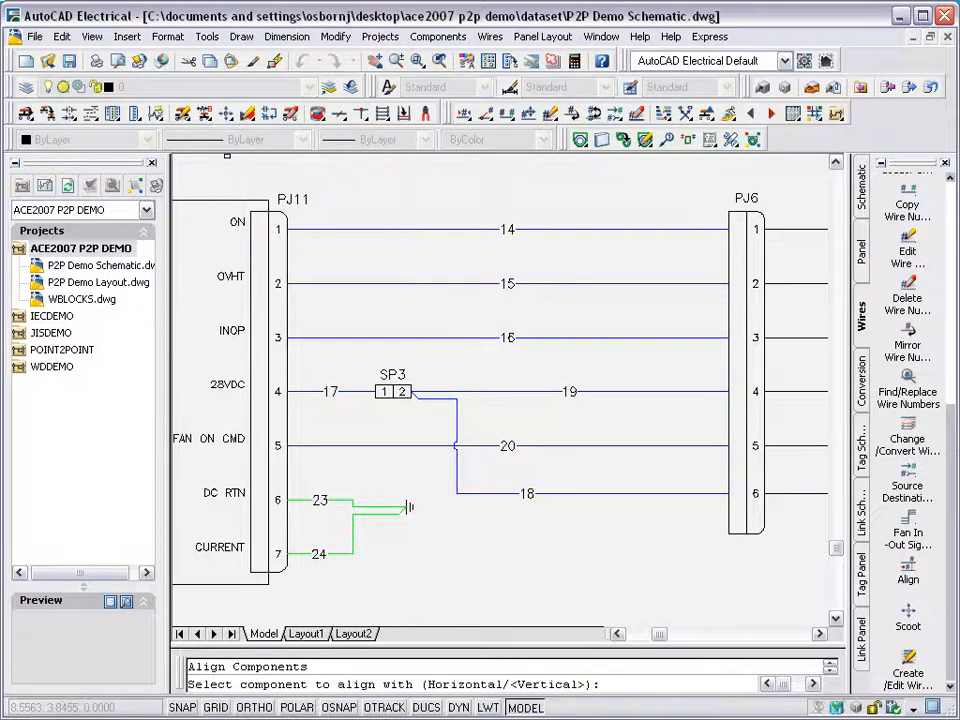
{"action": "left_click", "coordinate": [507, 229]}
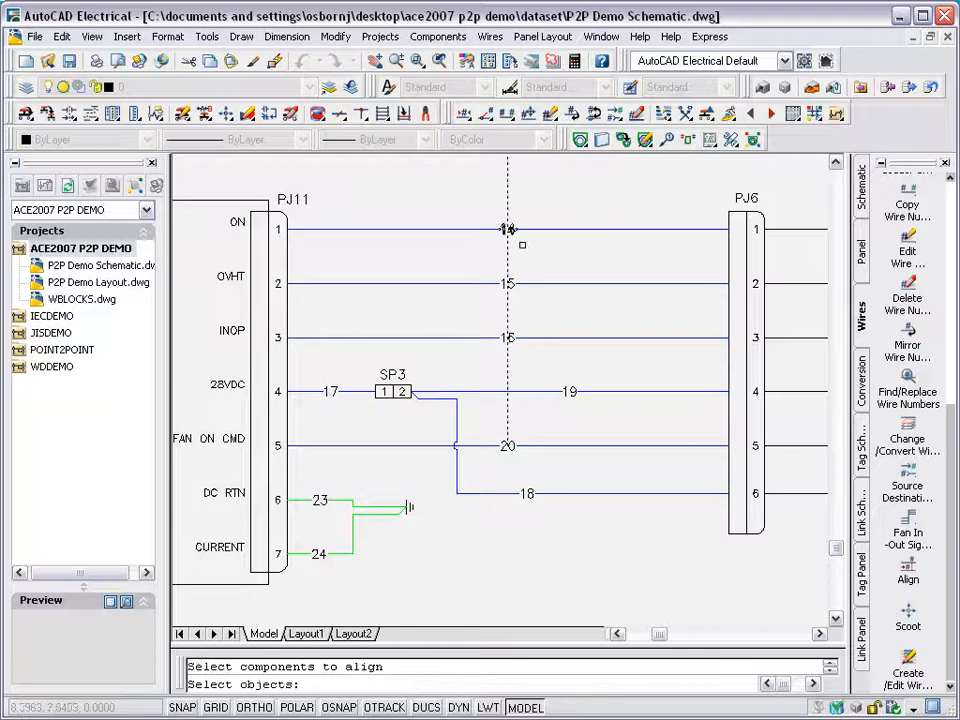
{"action": "left_click", "coordinate": [602, 254]}
{"action": "left_click", "coordinate": [494, 539]}
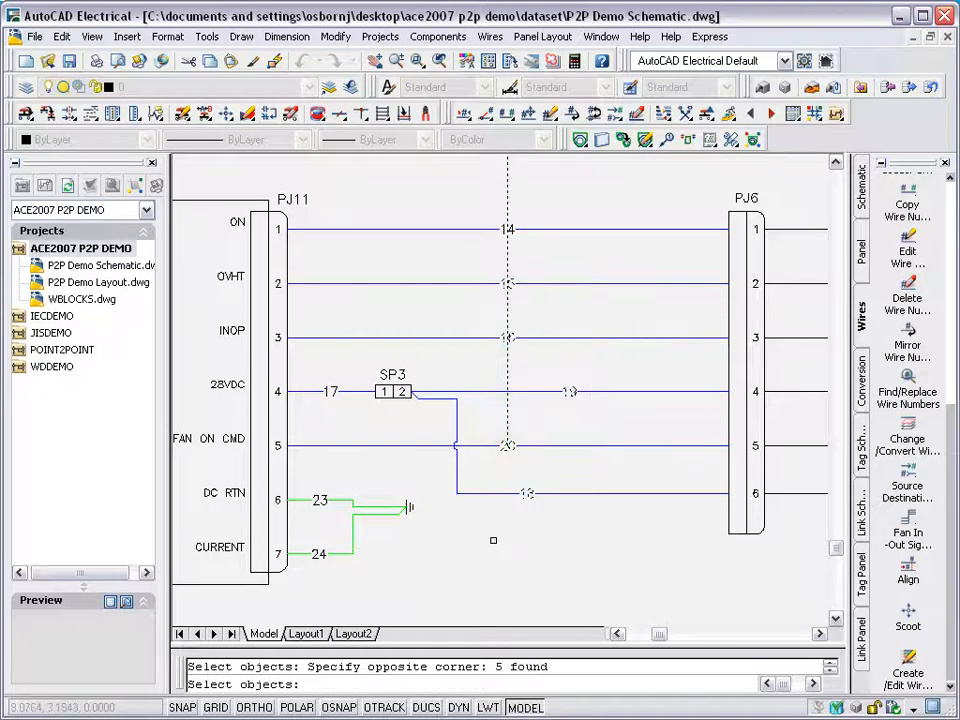
{"action": "key", "text": "Return"}
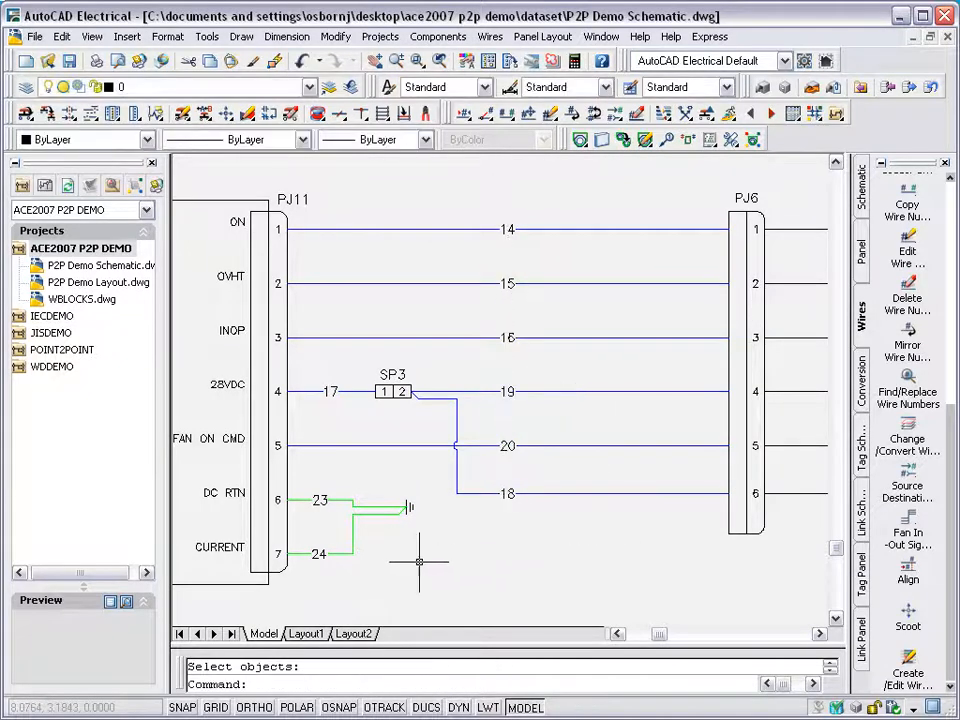
- Align wire numbers 17 and 24 vertically with wire number 23
{"action": "left_click", "coordinate": [908, 572]}
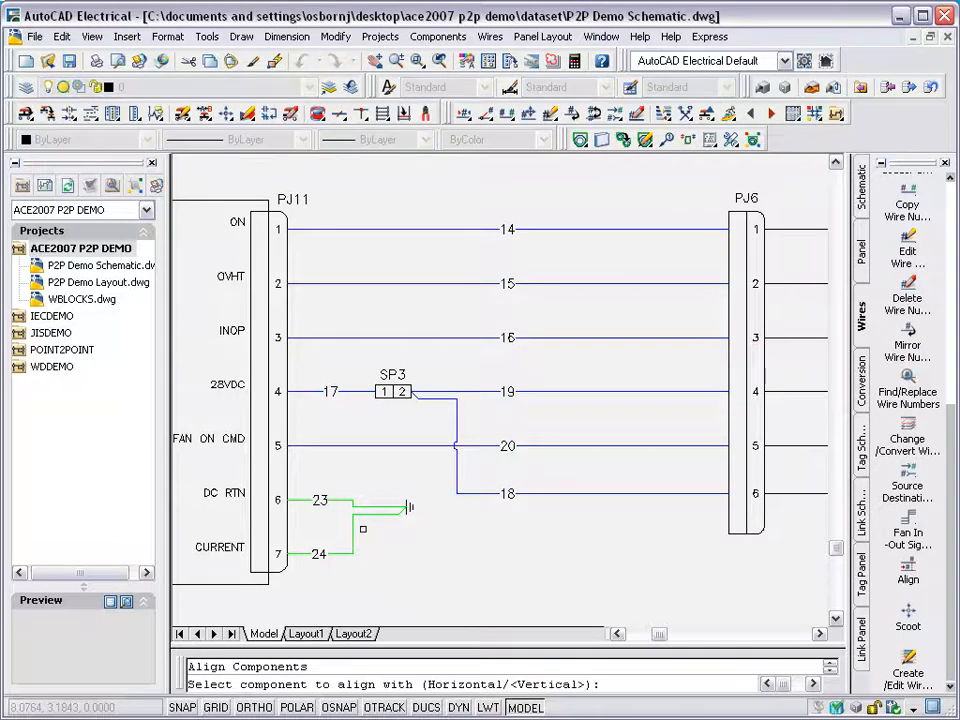
{"action": "left_click", "coordinate": [320, 500]}
{"action": "left_click", "coordinate": [356, 361]}
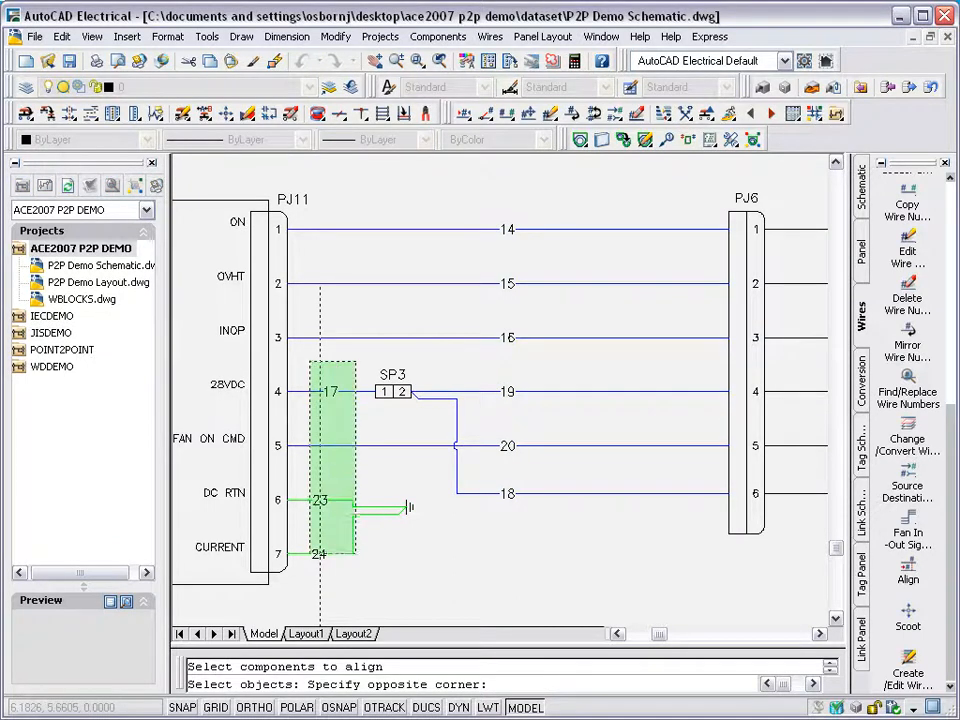
{"action": "left_click", "coordinate": [306, 572]}
{"action": "key", "text": "Return"}
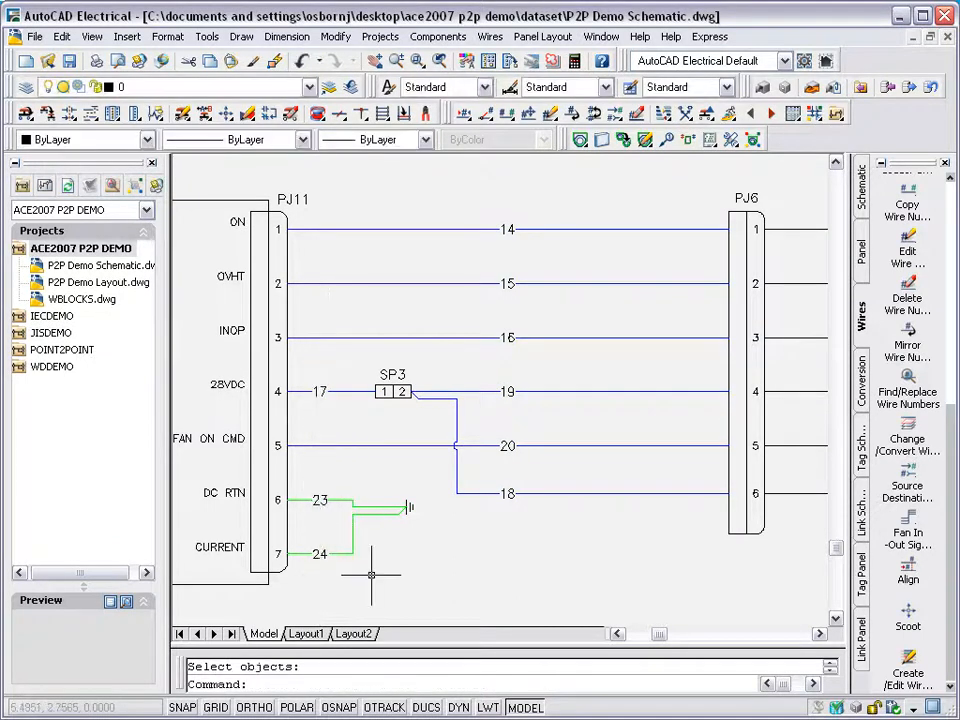
- Place shielded cable markers near PJ6 across the wires numbered 14, 15, 16, 19 and 20
{"action": "left_click", "coordinate": [24, 115]}
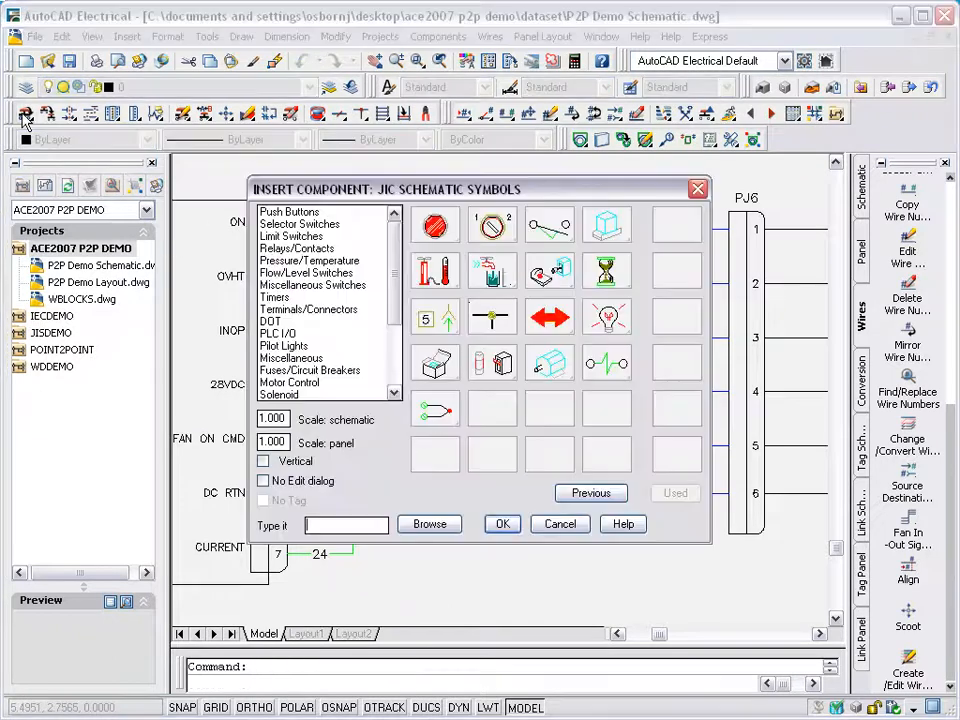
{"action": "left_click", "coordinate": [437, 332]}
{"action": "left_click", "coordinate": [528, 430]}
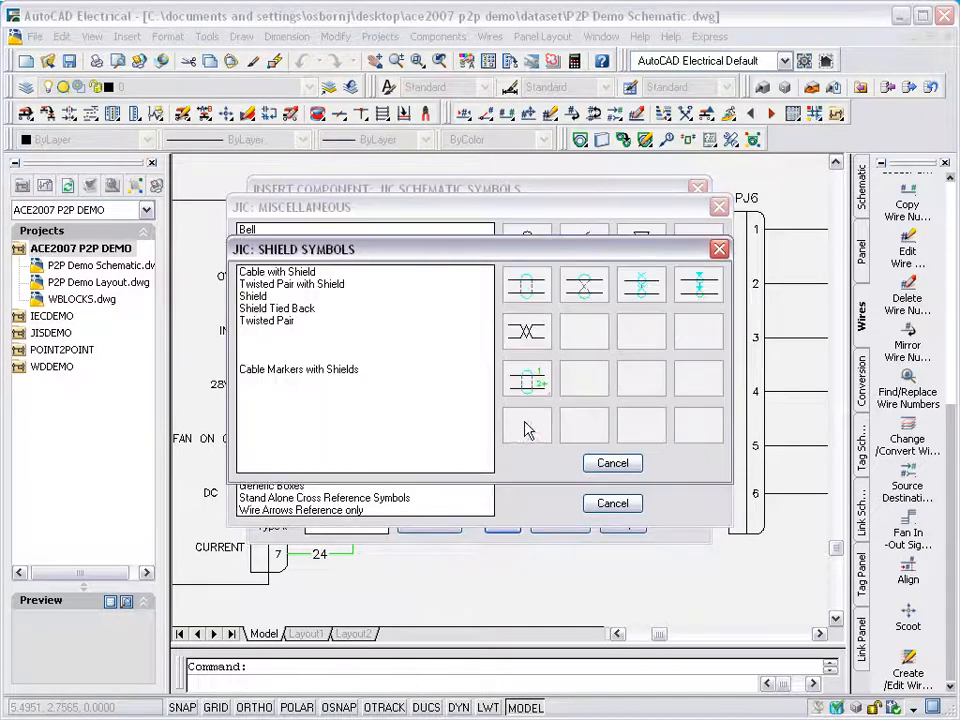
{"action": "left_click", "coordinate": [358, 371]}
{"action": "left_click", "coordinate": [307, 283]}
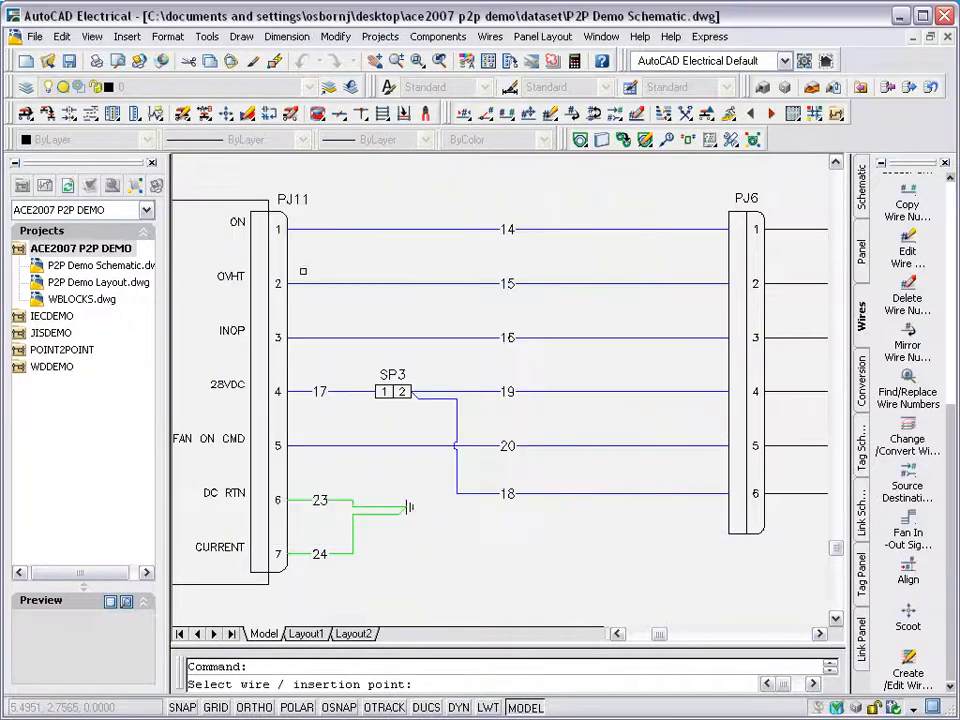
{"action": "left_click", "coordinate": [620, 337]}
{"action": "left_click", "coordinate": [620, 391]}
{"action": "left_click", "coordinate": [622, 445]}
{"action": "key", "text": "Return"}
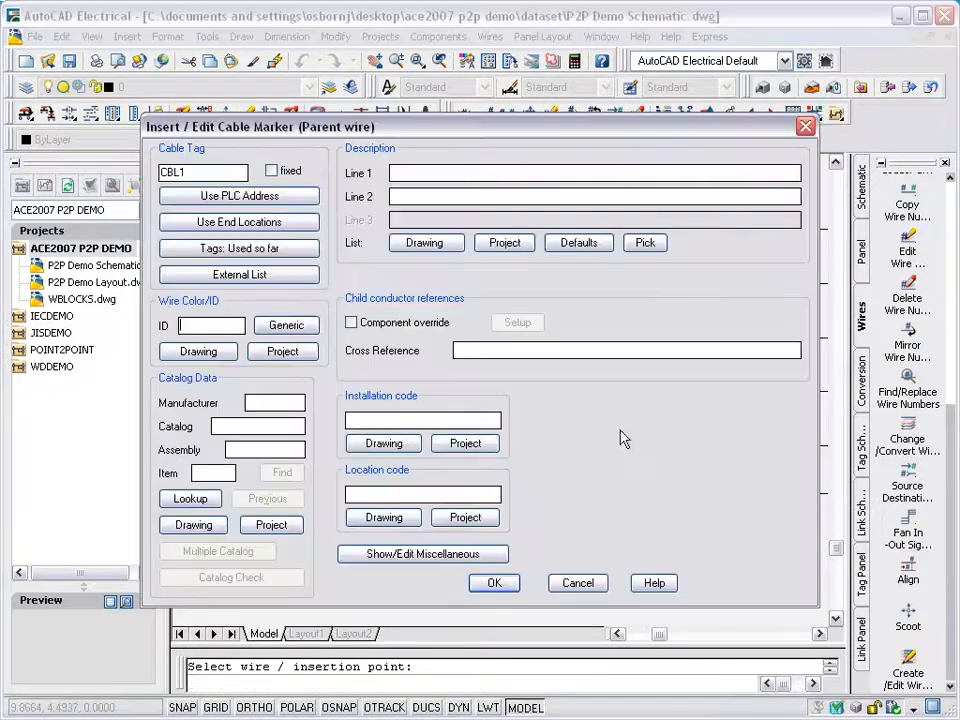
- Look up the cable marker's catalog part, filtering for manufacturer BELDEN, type UNSHIELDED CONTROL CABLE and gauge 18AWG
{"action": "left_click", "coordinate": [200, 502]}
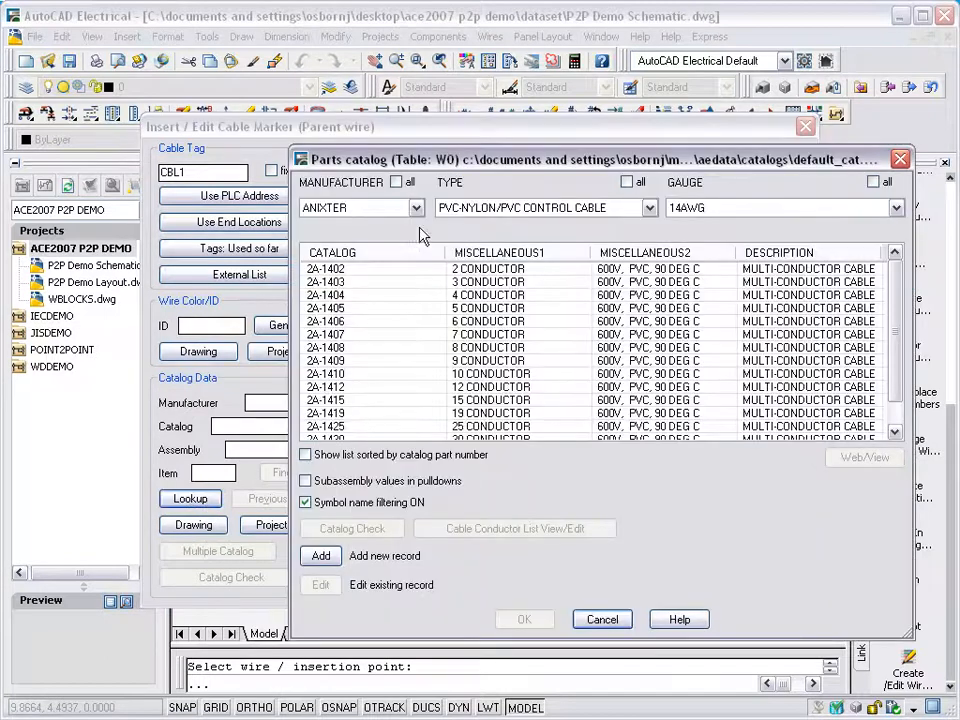
{"action": "left_click", "coordinate": [415, 207]}
{"action": "left_click", "coordinate": [325, 249]}
{"action": "left_click", "coordinate": [561, 208]}
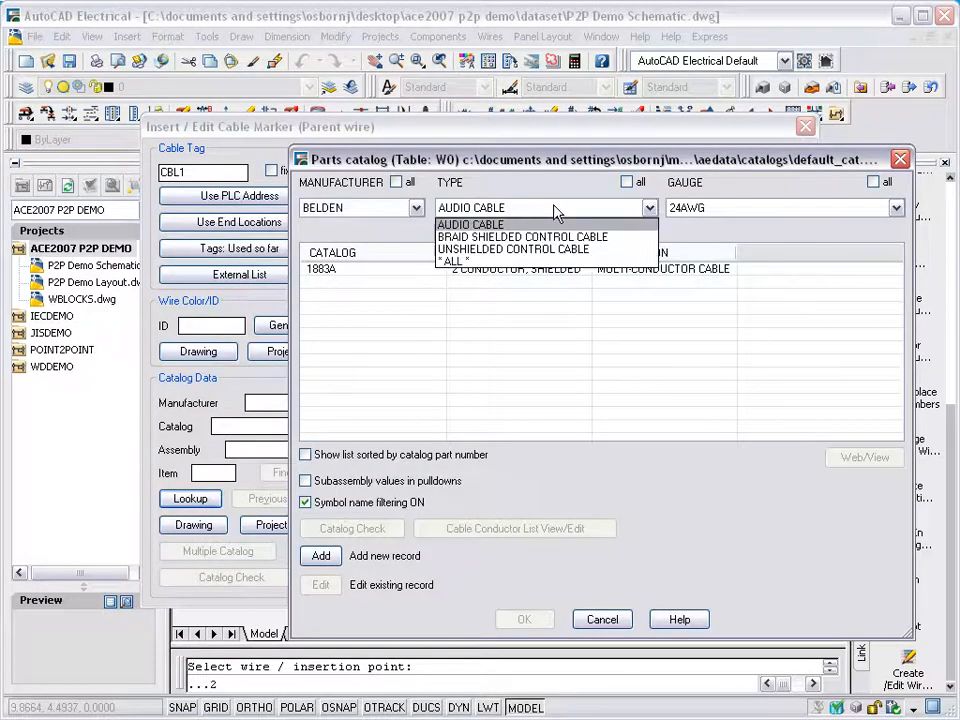
{"action": "left_click", "coordinate": [563, 248]}
{"action": "left_click", "coordinate": [722, 210]}
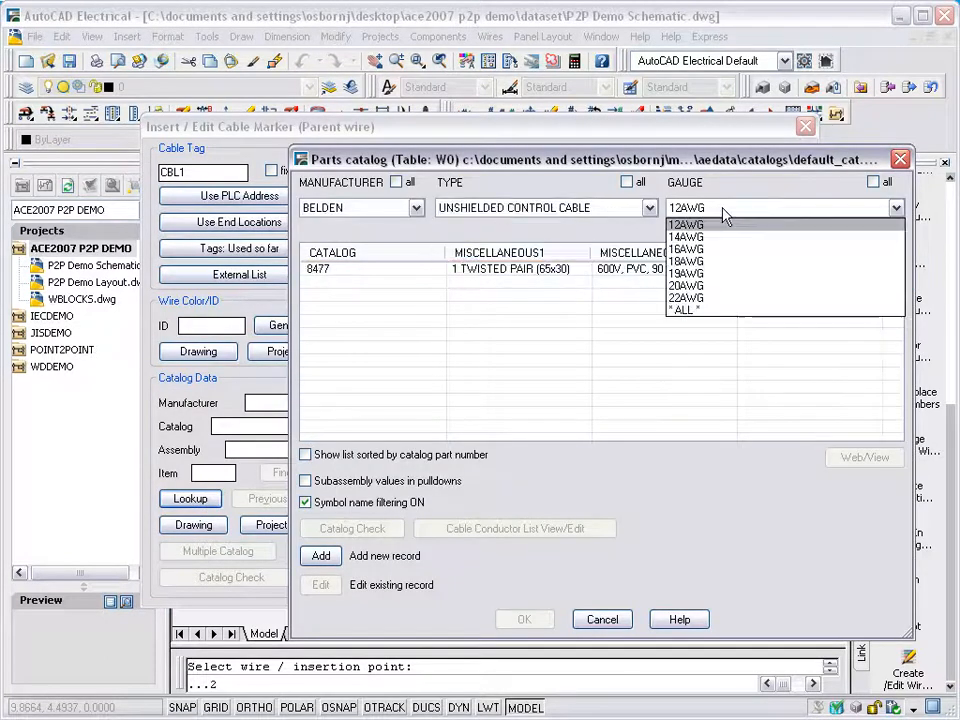
{"action": "left_click", "coordinate": [718, 260]}
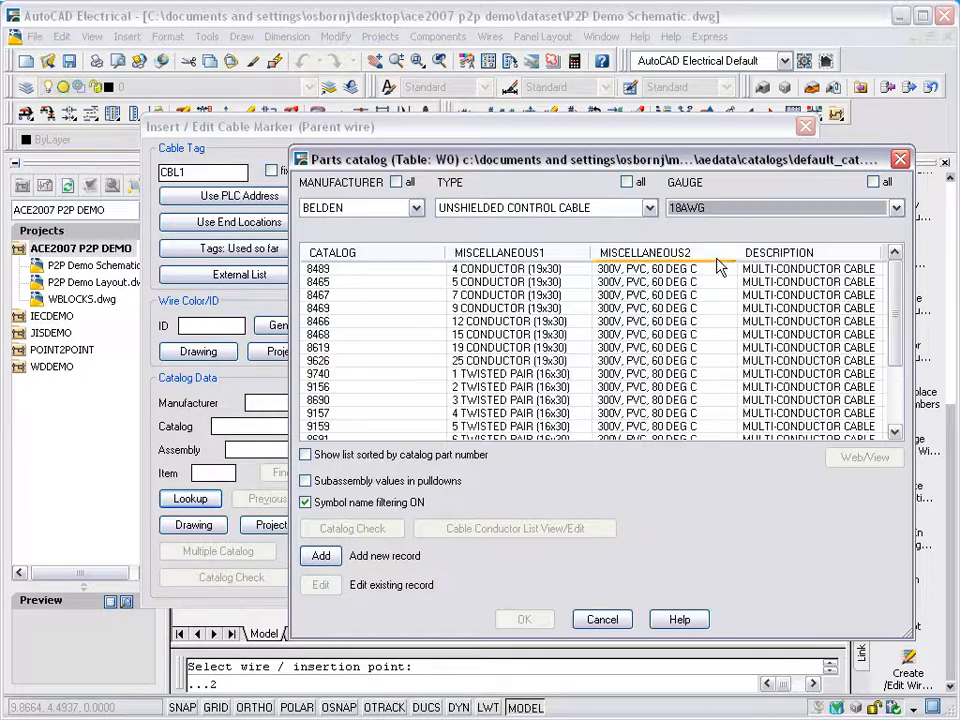
- Assign the 5-conductor cable 8465 to cable marker CBL1, checking its conductor list, and finish inserting the markers
{"action": "left_click", "coordinate": [600, 282]}
{"action": "left_click", "coordinate": [530, 530]}
{"action": "left_click", "coordinate": [508, 554]}
{"action": "left_click", "coordinate": [524, 619]}
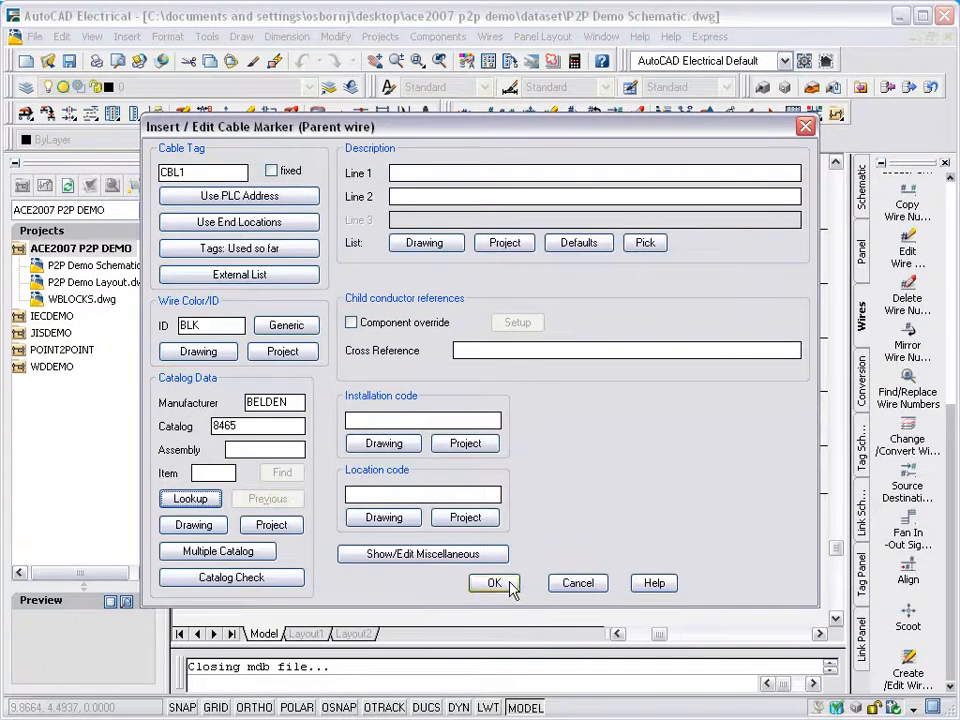
{"action": "left_click", "coordinate": [494, 583]}
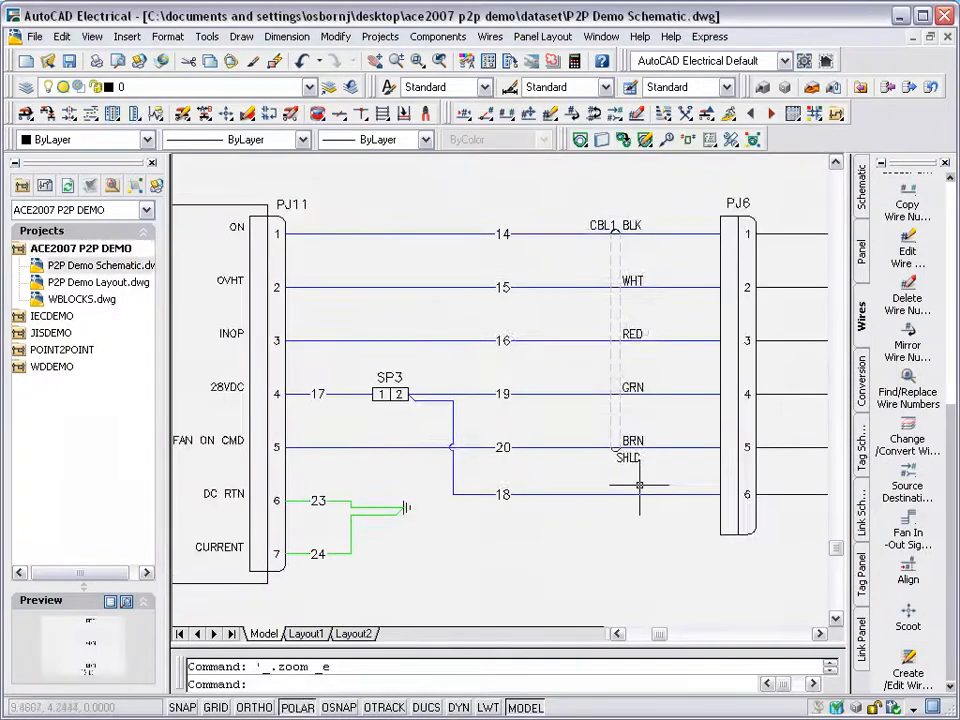
- Open the P2P Demo Layout.dwg drawing of the ACE2007 P2P DEMO project
{"action": "left_click", "coordinate": [124, 286]}
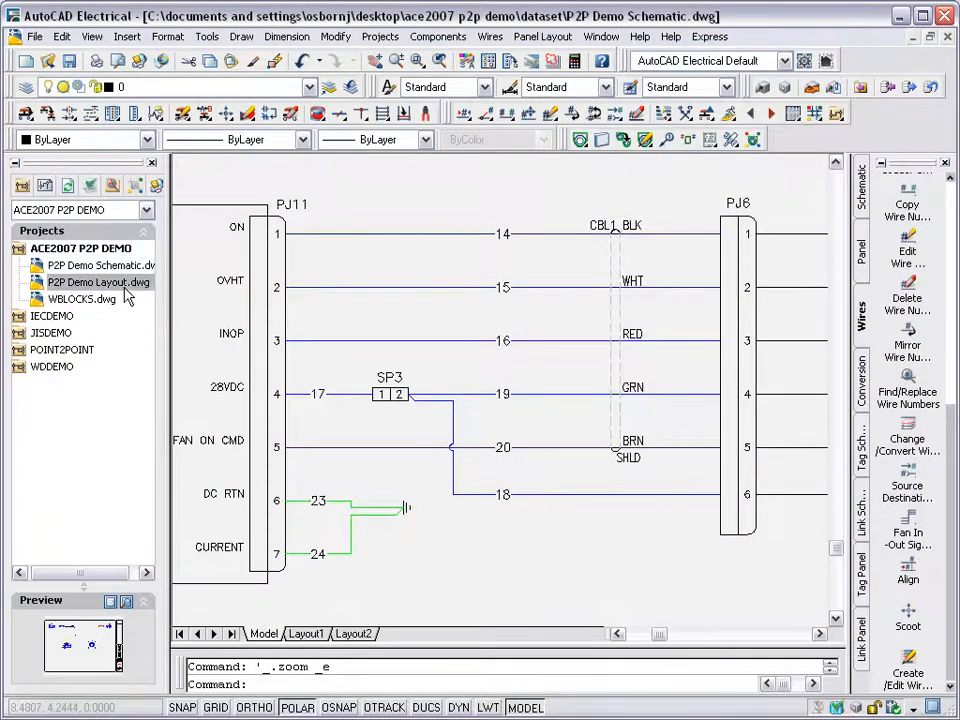
{"action": "right_click", "coordinate": [128, 293]}
{"action": "left_click", "coordinate": [147, 298]}
- Link the crossed splice box beside PJ11 on the harness to the schematic tag SP3
{"action": "scroll", "coordinate": [309, 237], "scroll_direction": "up", "scroll_amount": 5}
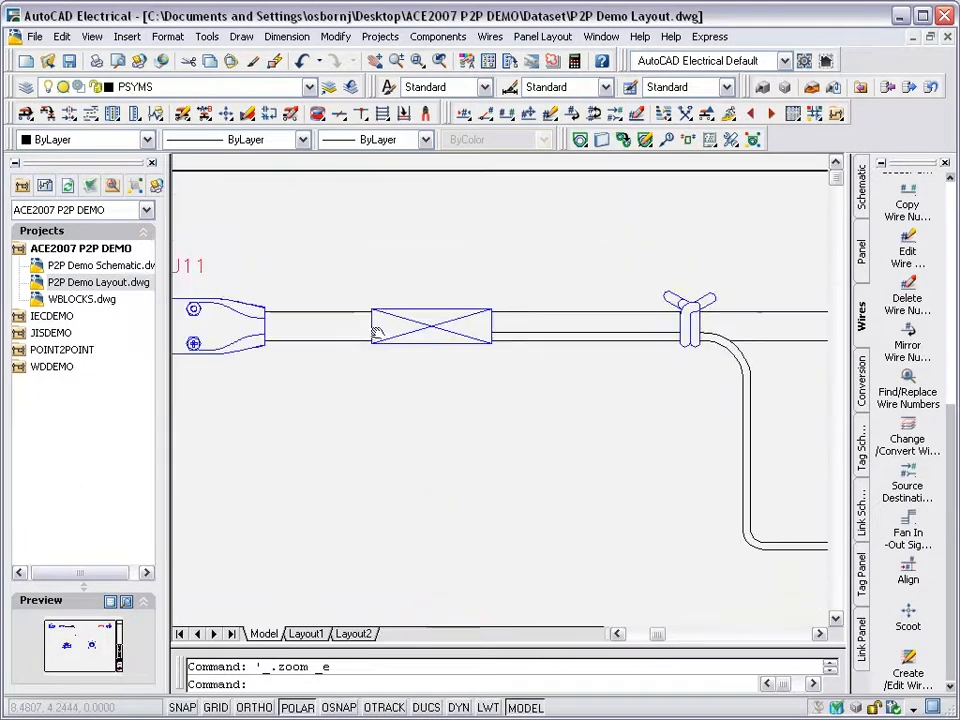
{"action": "left_click", "coordinate": [185, 113]}
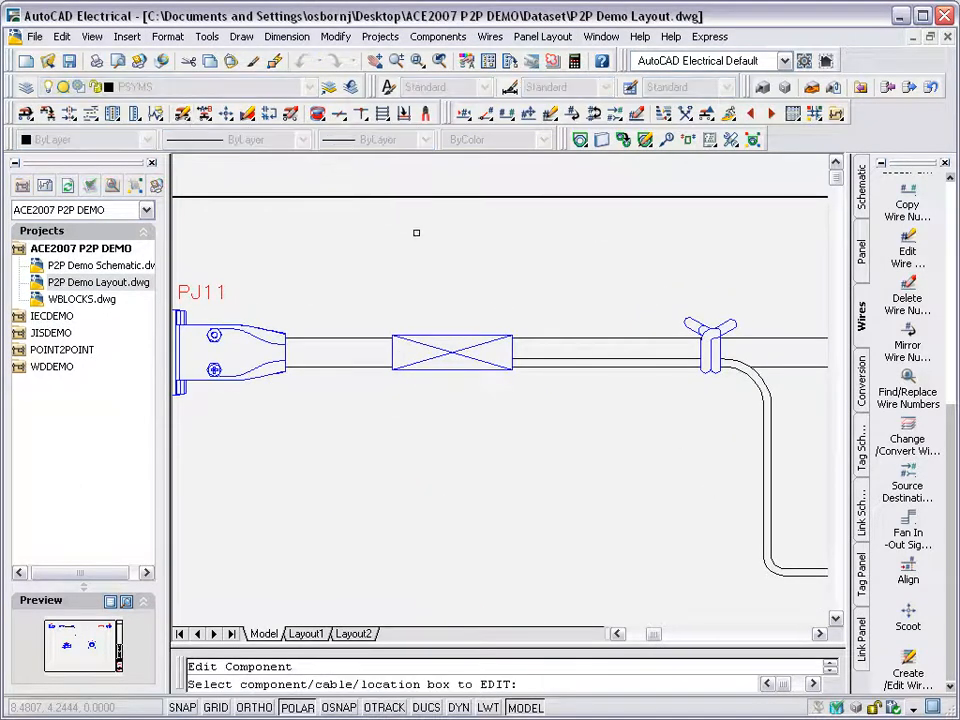
{"action": "left_click", "coordinate": [455, 340]}
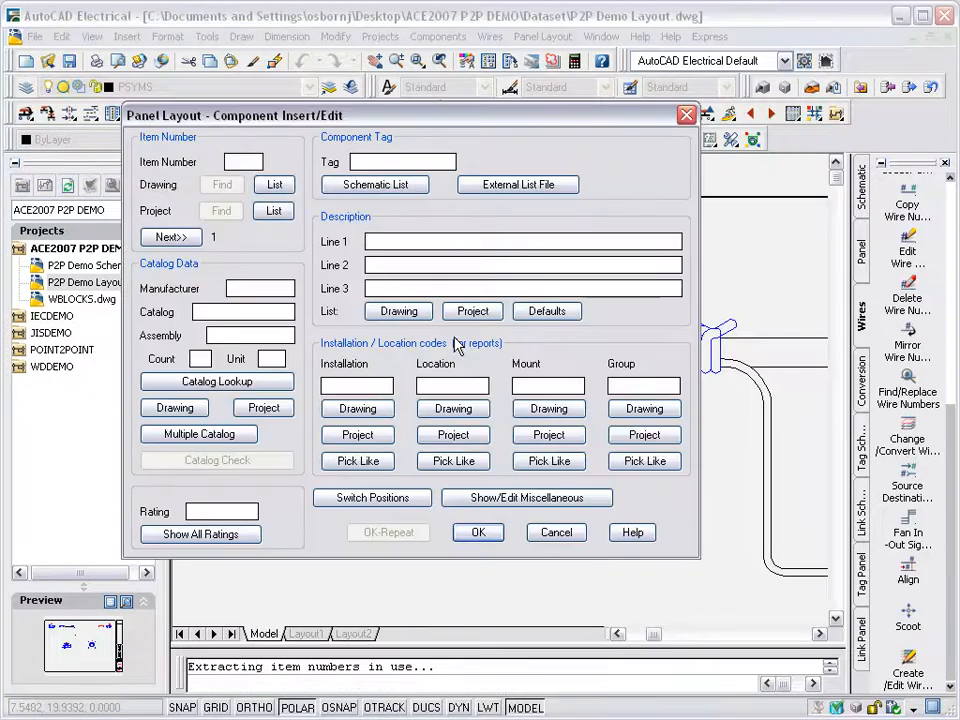
{"action": "left_click", "coordinate": [394, 184]}
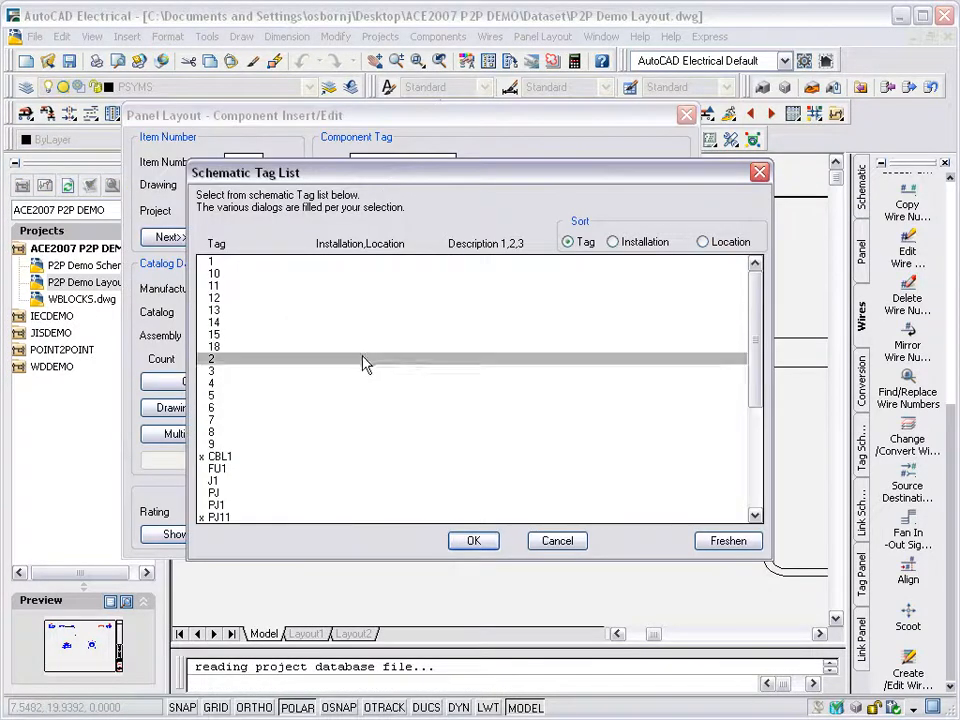
{"action": "scroll", "coordinate": [364, 364], "scroll_direction": "down", "scroll_amount": 6}
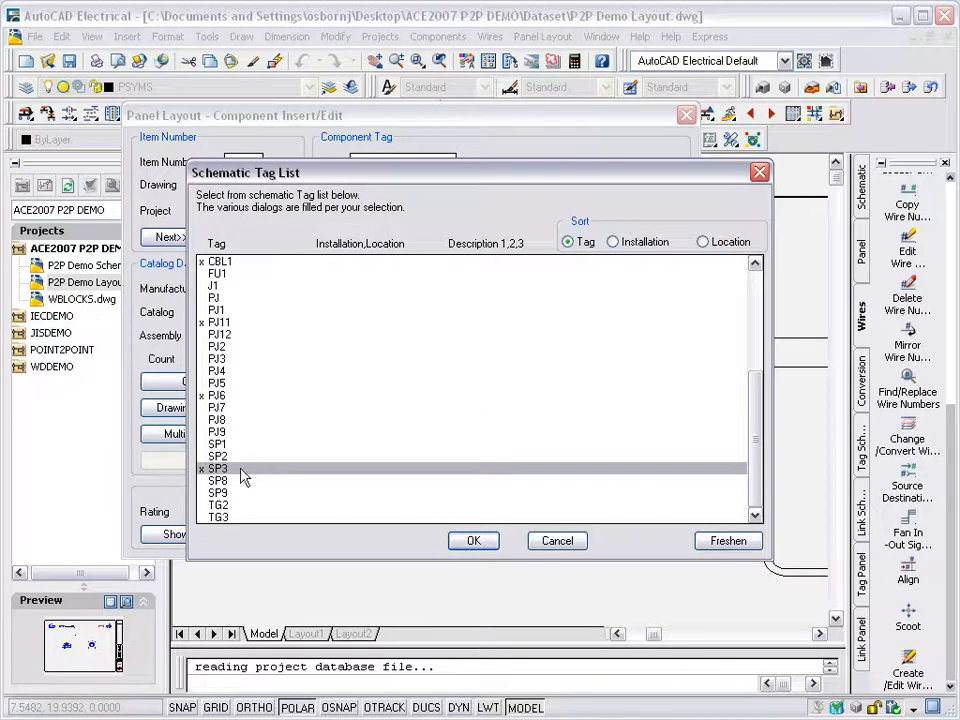
{"action": "left_click", "coordinate": [472, 540]}
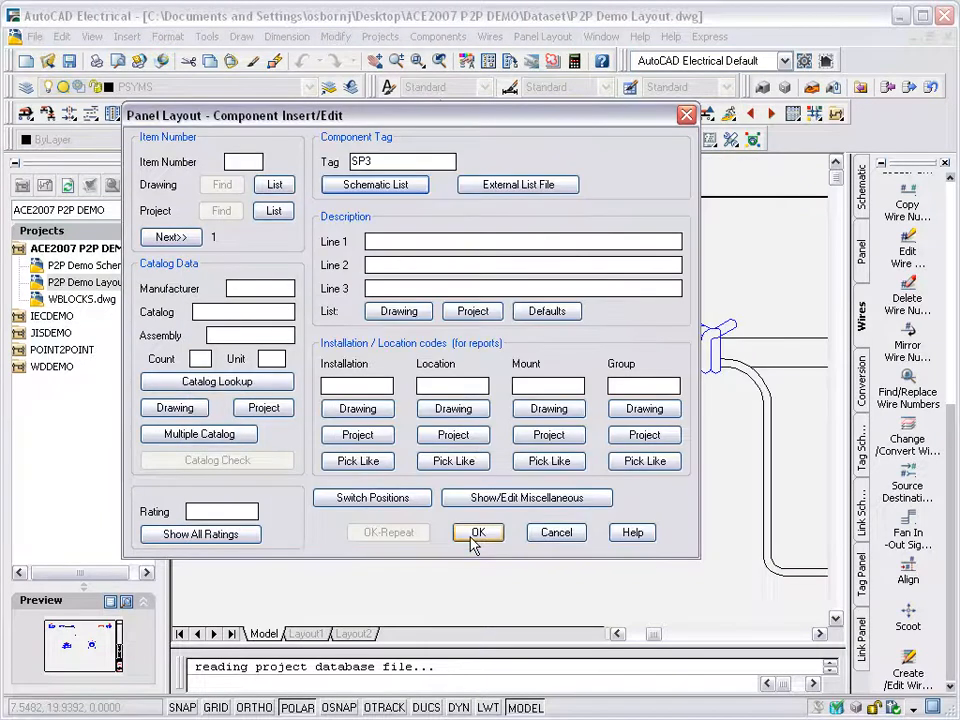
{"action": "left_click", "coordinate": [477, 535]}
- Link the label box on the main harness beside PJ6 to schematic tag CBL1, leaving its footprint as is
{"action": "mouse_move", "coordinate": [760, 393]}
{"action": "middle_mouse_down"}
{"action": "mouse_move", "coordinate": [216, 362]}
{"action": "mouse_move", "coordinate": [120, 378]}
{"action": "middle_mouse_up"}
{"action": "middle_click_drag", "start_coordinate": [711, 401], "coordinate": [483, 397]}
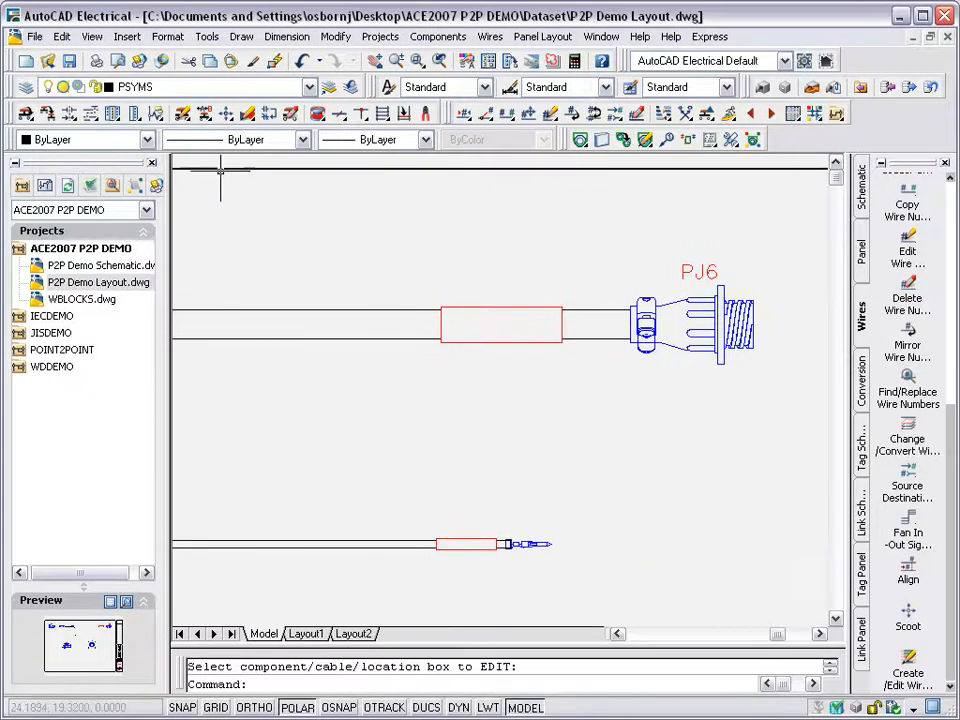
{"action": "left_click", "coordinate": [183, 114]}
{"action": "left_click", "coordinate": [458, 307]}
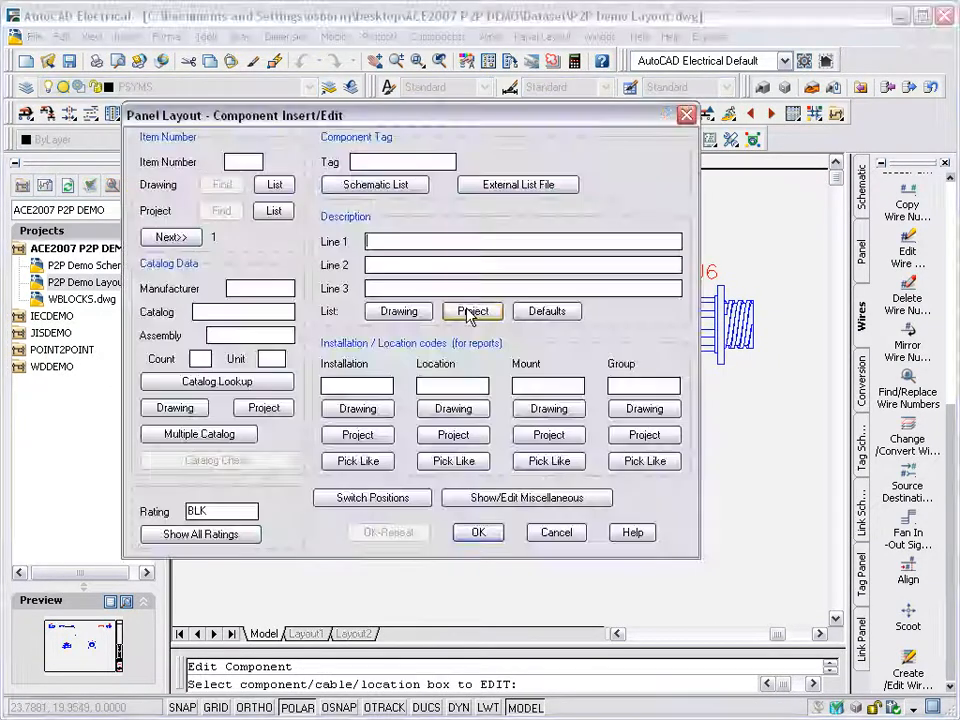
{"action": "left_click", "coordinate": [400, 200]}
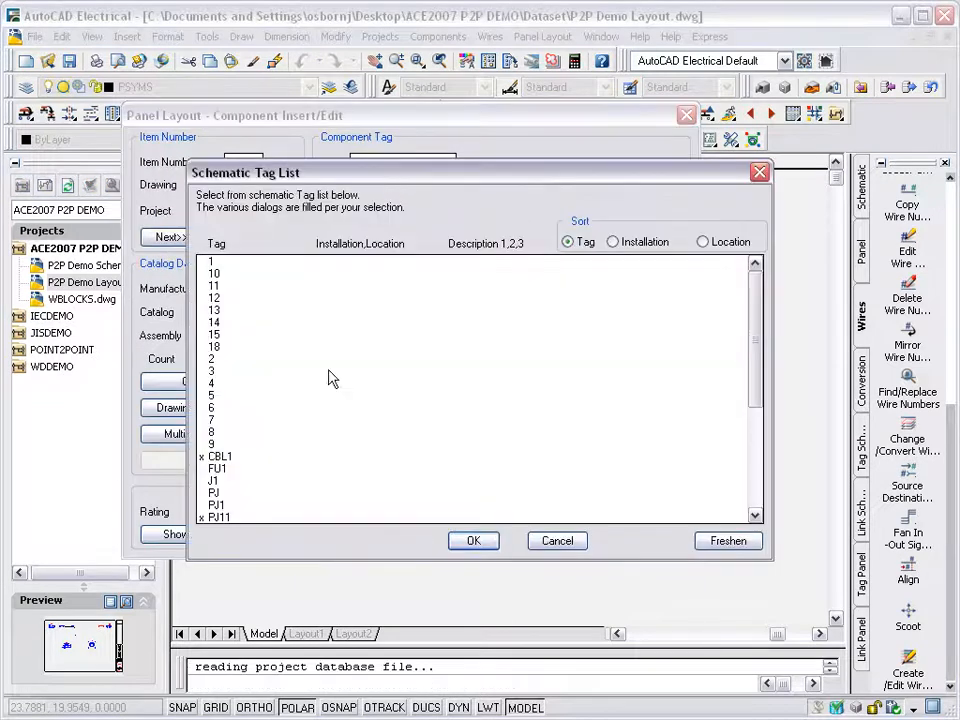
{"action": "left_click", "coordinate": [224, 458]}
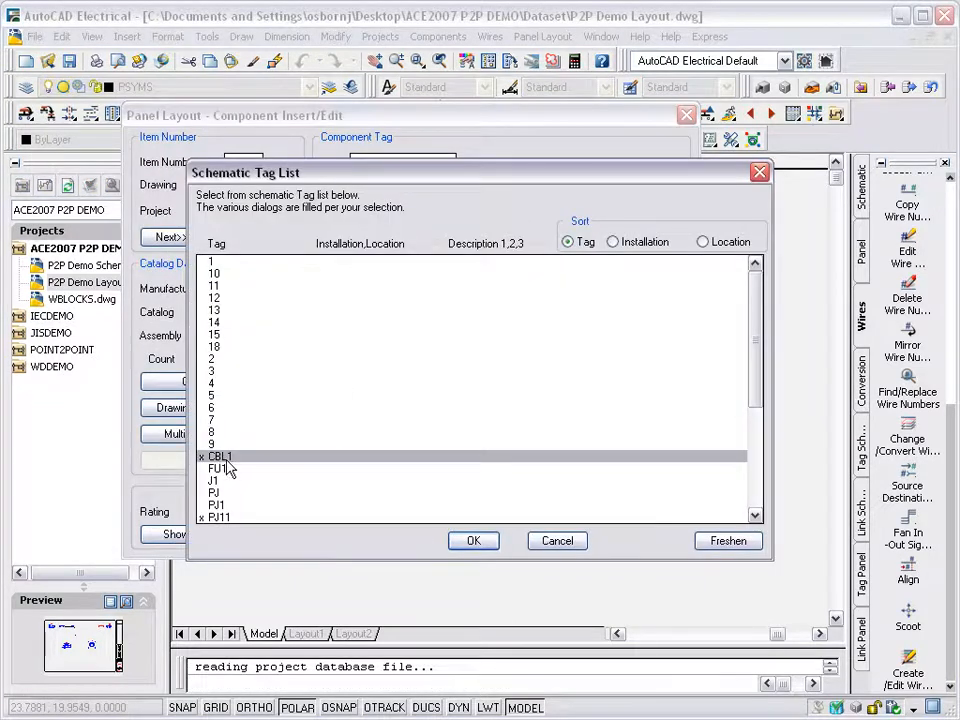
{"action": "left_click", "coordinate": [482, 541]}
{"action": "left_click_drag", "start_coordinate": [281, 288], "coordinate": [199, 308]}
{"action": "left_click_drag", "start_coordinate": [245, 507], "coordinate": [190, 510]}
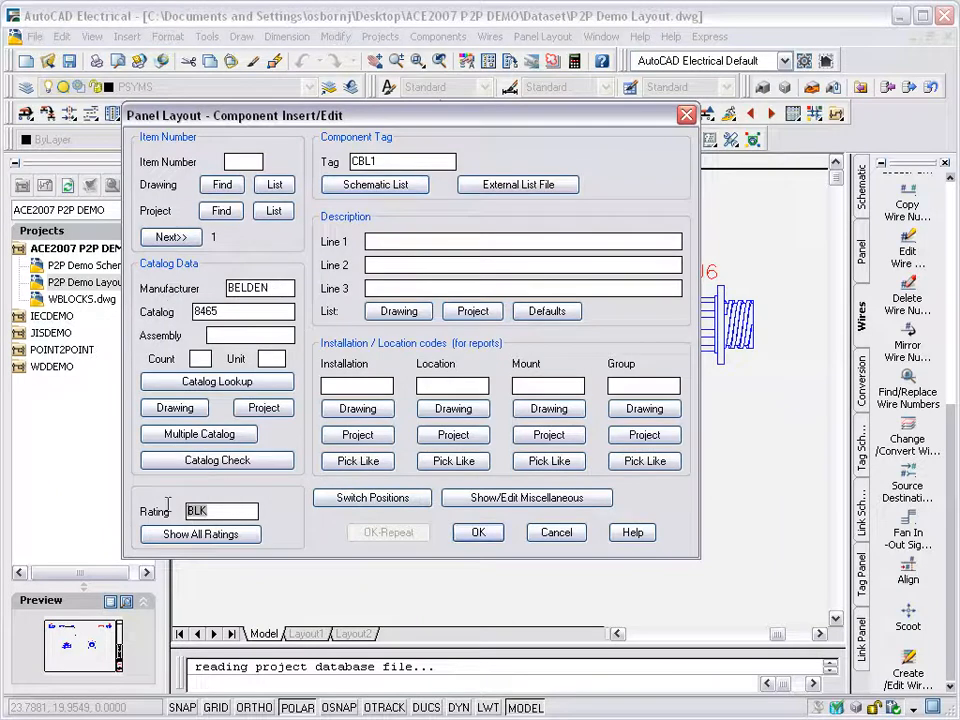
{"action": "left_click", "coordinate": [478, 533]}
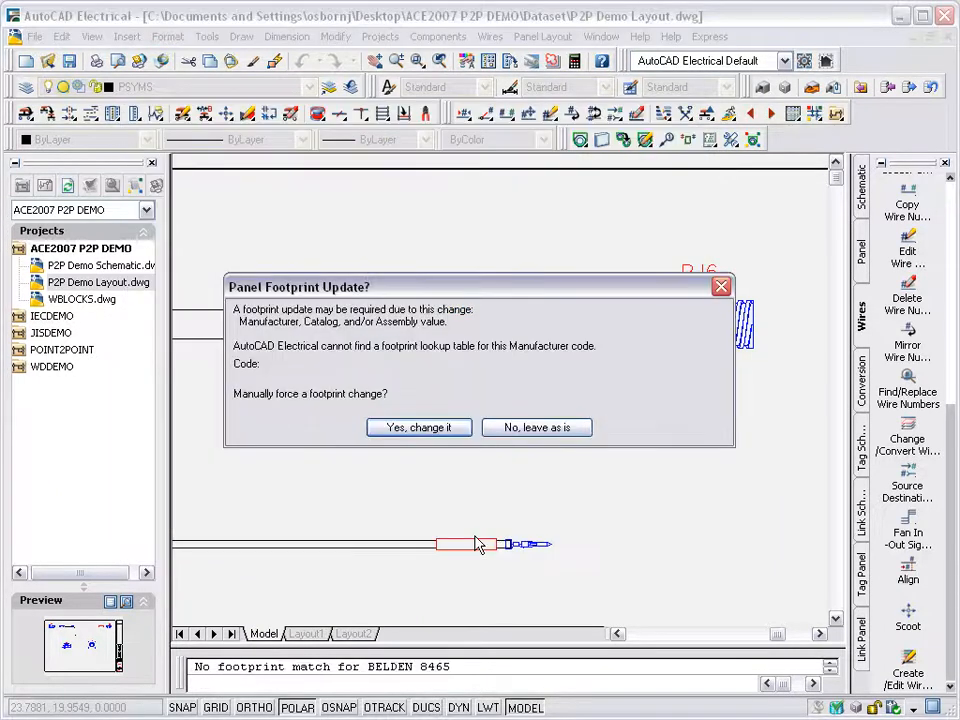
{"action": "left_click", "coordinate": [525, 436]}
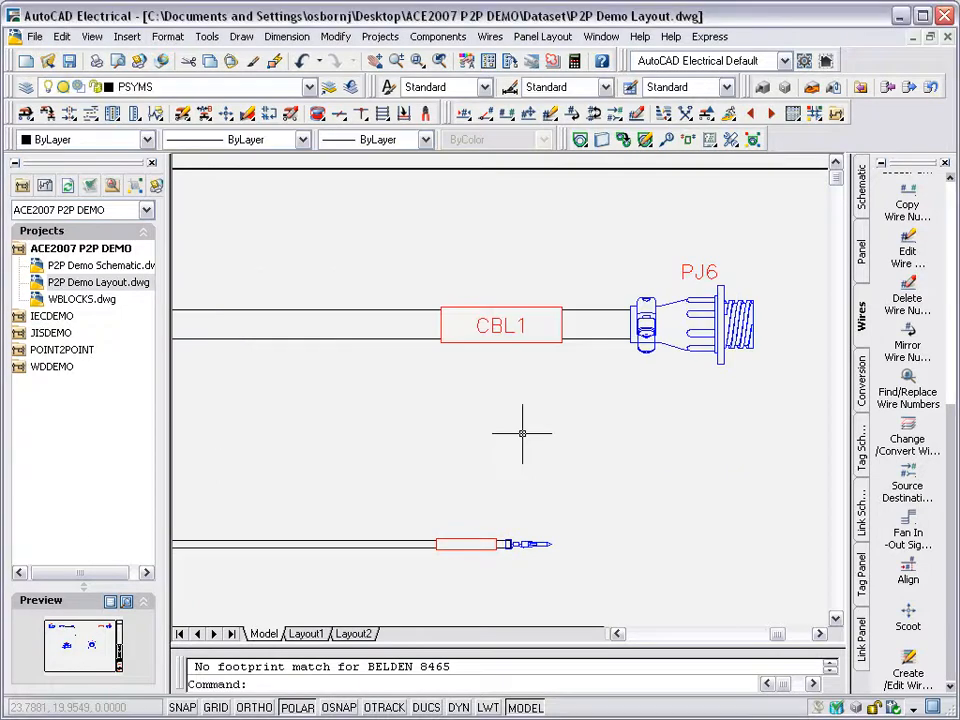
- Surf from the CBL1 label to its BRN conductor reference in the schematic, saving the layout drawing on the way
{"action": "left_click", "coordinate": [734, 114]}
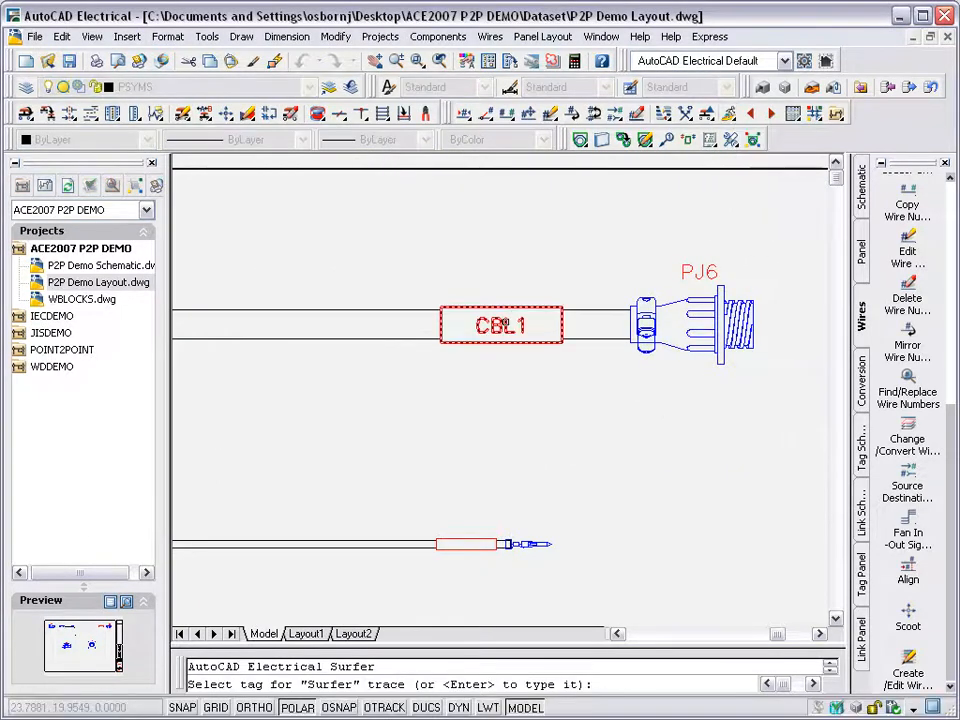
{"action": "left_click", "coordinate": [509, 330]}
{"action": "left_click", "coordinate": [184, 232]}
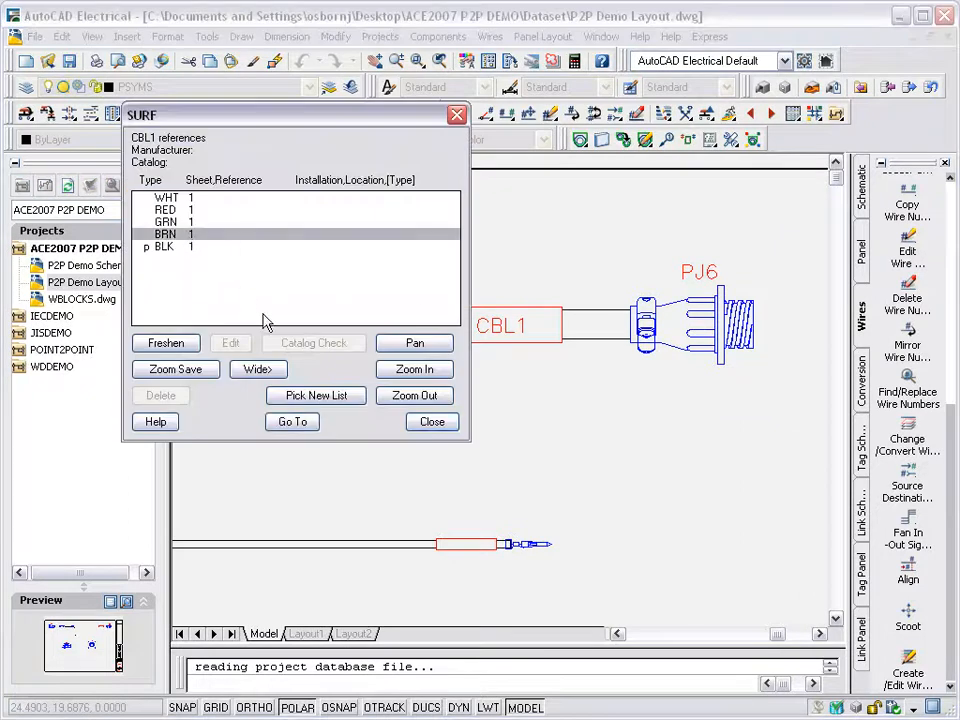
{"action": "left_click", "coordinate": [307, 424]}
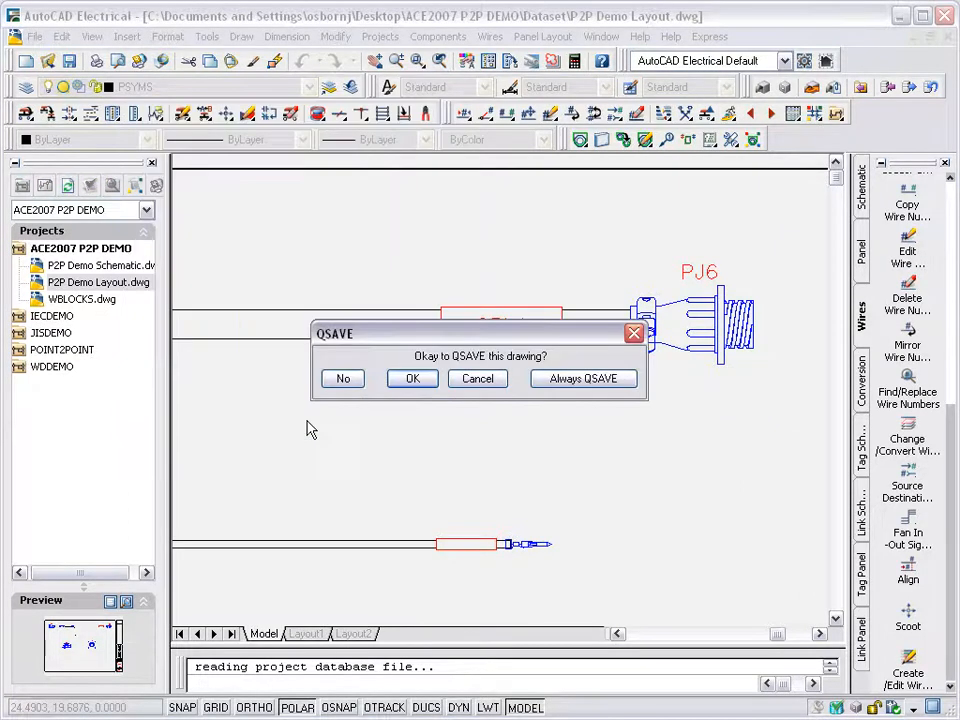
{"action": "left_click", "coordinate": [413, 379]}
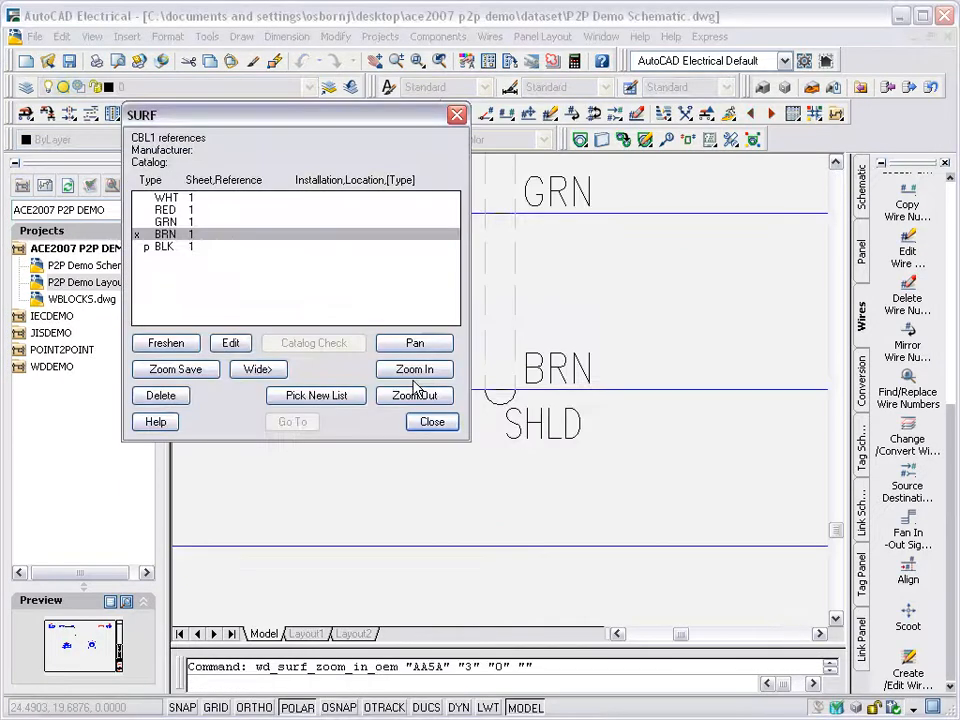
{"action": "left_click", "coordinate": [432, 424]}
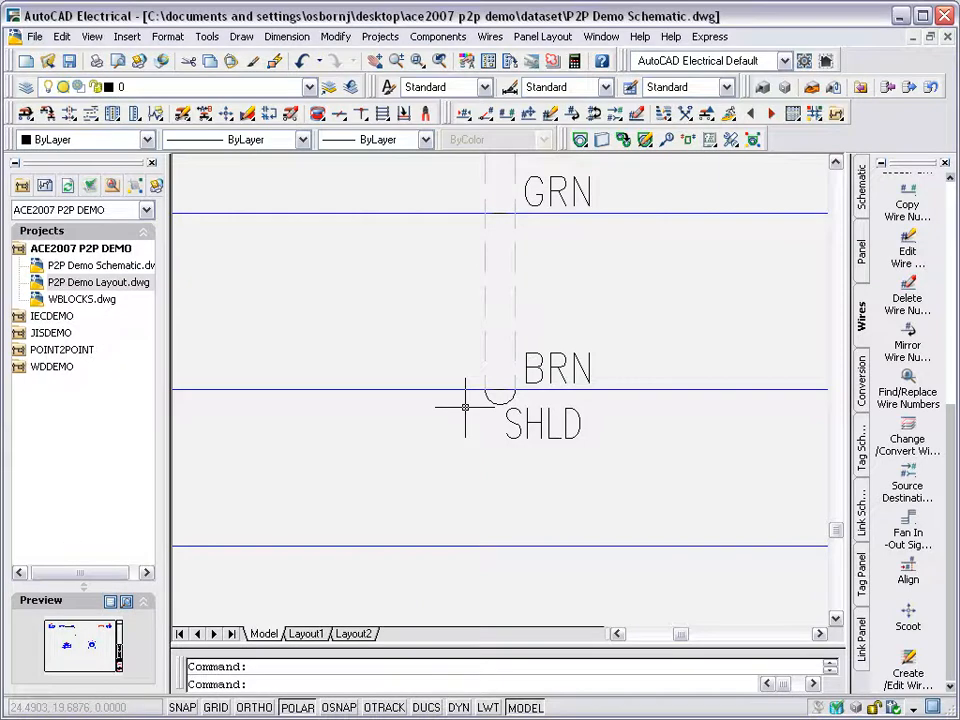
- Start the schematic-to-panel wire annotation in the P2P Demo Layout drawing using the Wire number (Tag:Terminal) Wire layer format
{"action": "left_click", "coordinate": [752, 139]}
{"action": "left_click", "coordinate": [688, 139]}
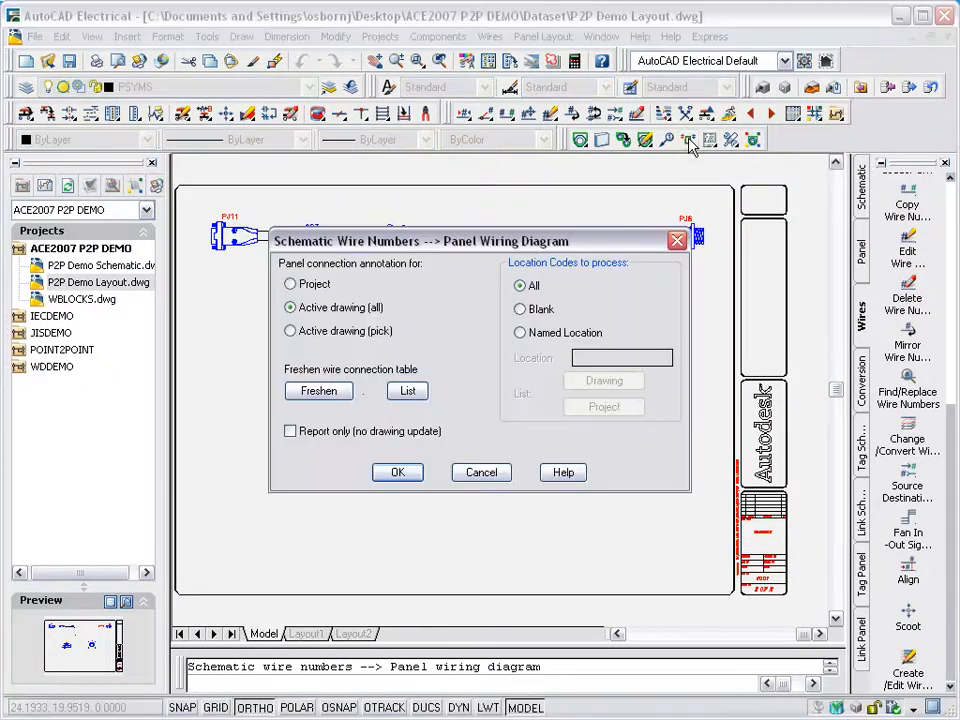
{"action": "left_click", "coordinate": [398, 473]}
{"action": "left_click", "coordinate": [540, 289]}
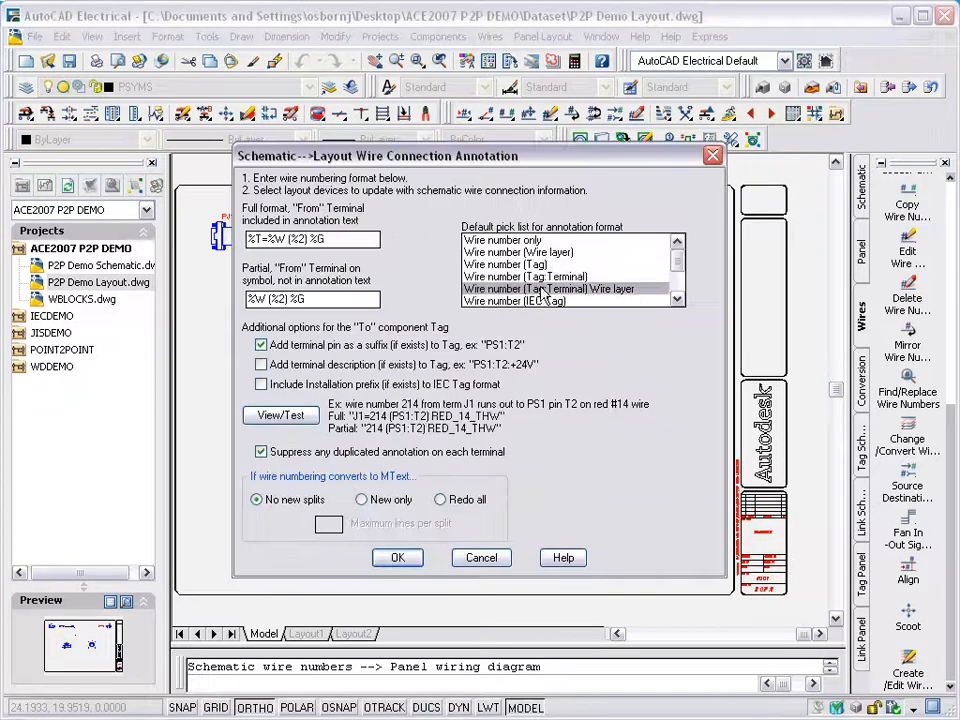
- Customize the full annotation format as PIN %T - WIRE %W (%2) %G and accept the settings
{"action": "left_click", "coordinate": [247, 238]}
{"action": "type", "text": "PIN"}
{"action": "key", "text": "BackSpace"}
{"action": "type", "text": "- WIRE"}
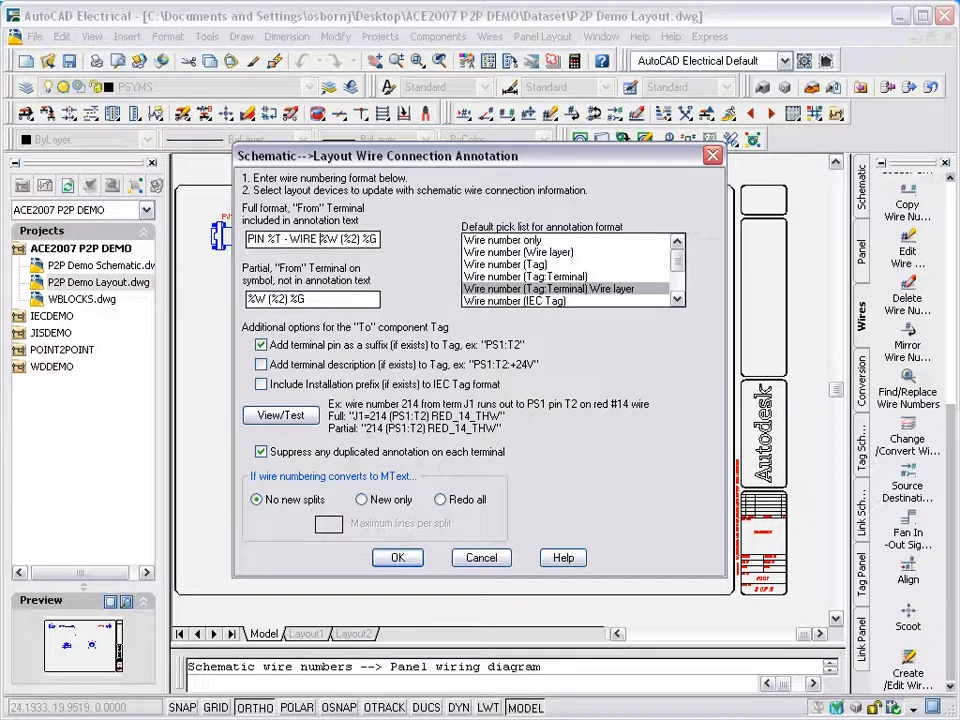
{"action": "left_click", "coordinate": [417, 560]}
- Annotate the PJ11 and PJ6 connector face views below the harness with their schematic wire connections
{"action": "left_click", "coordinate": [346, 385]}
{"action": "left_click", "coordinate": [547, 378]}
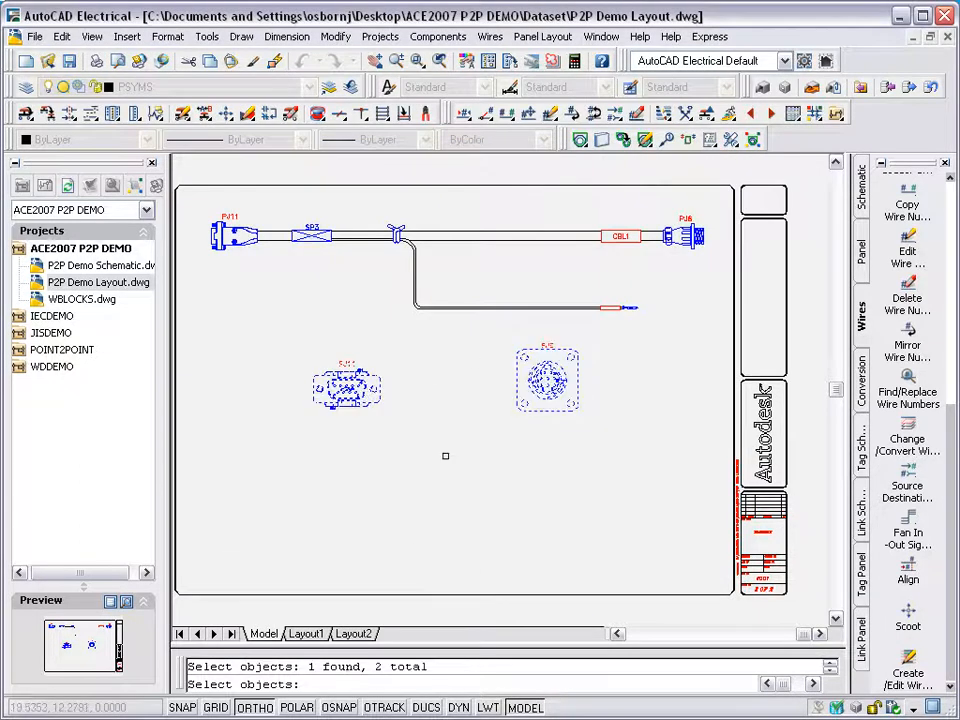
{"action": "key", "text": "Return"}
{"action": "scroll", "coordinate": [412, 437], "scroll_direction": "up", "scroll_amount": 5}
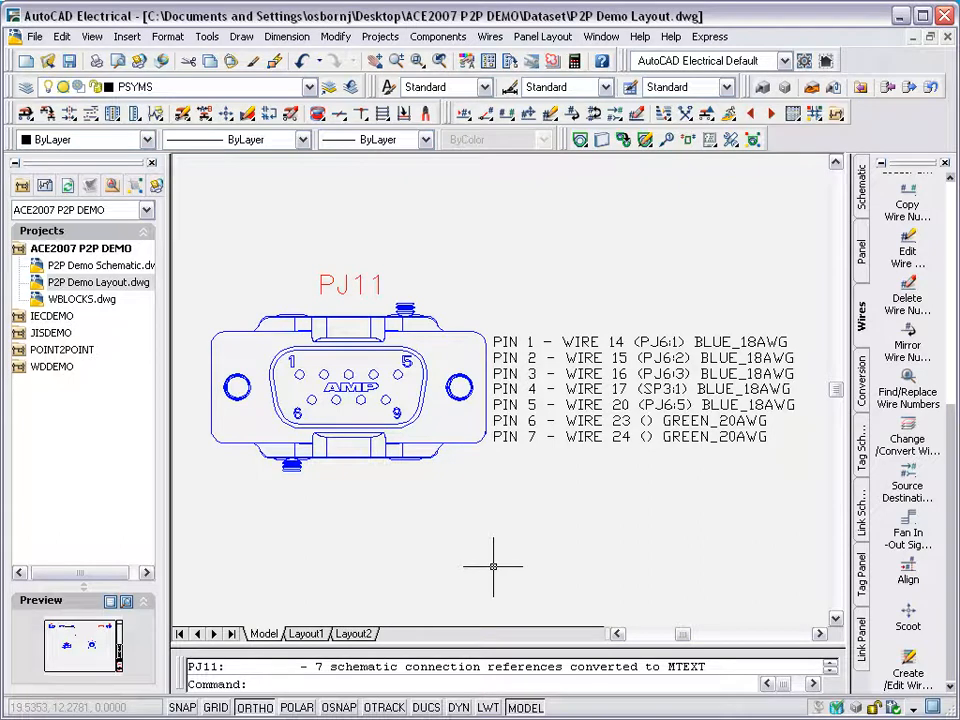
- Explode the PJ11 connector face view block and erase the pin and wire annotation text beside it
{"action": "key", "text": "Return"}
{"action": "left_click", "coordinate": [456, 443]}
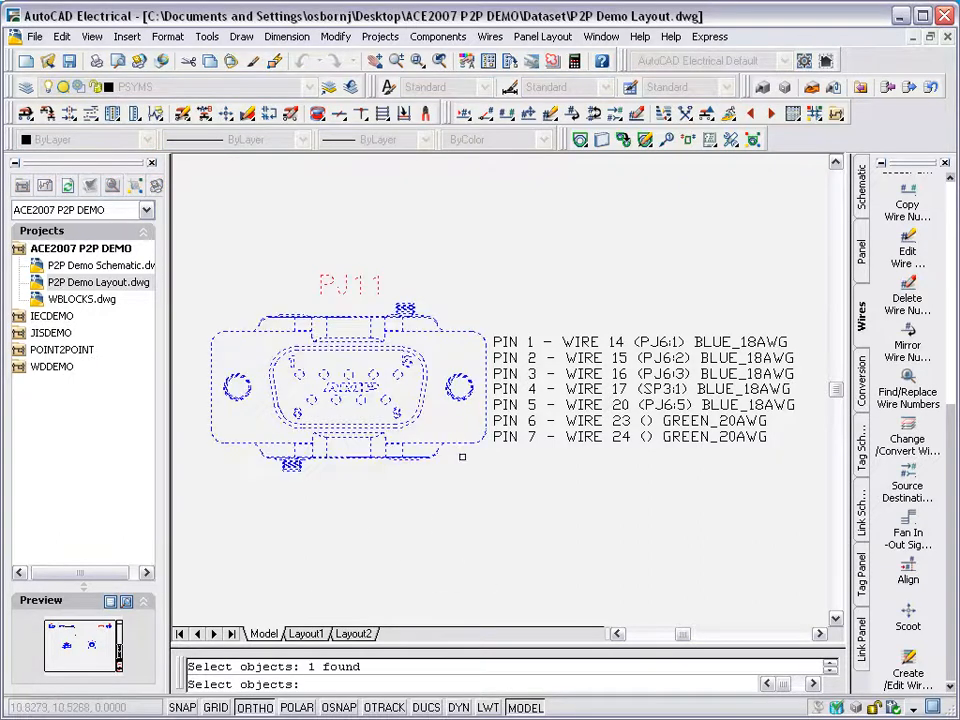
{"action": "key", "text": "Return"}
{"action": "type", "text": "E"}
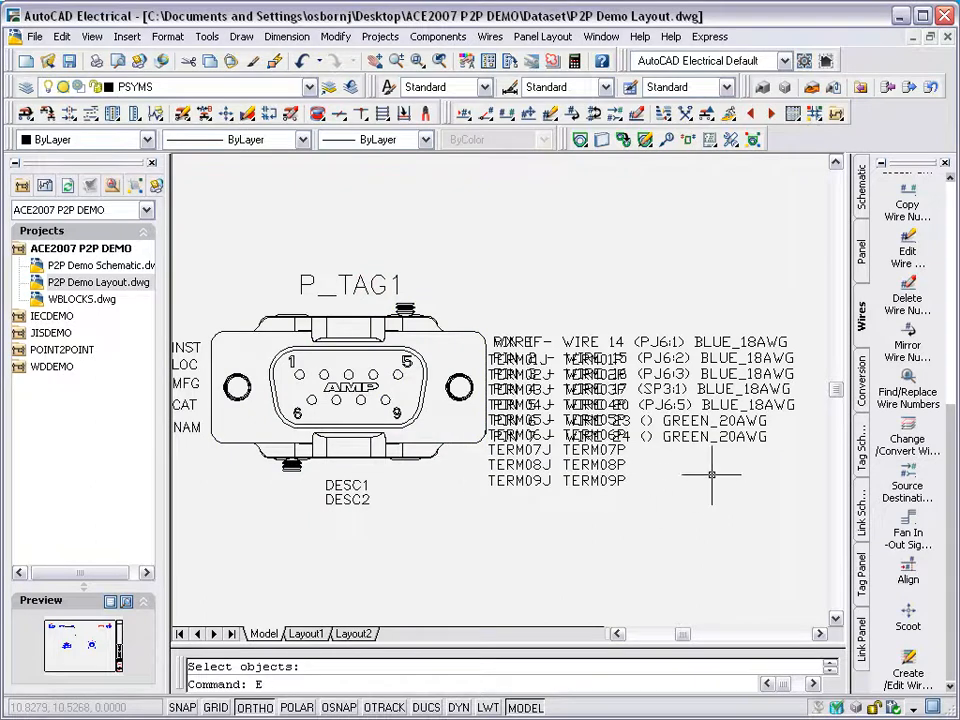
{"action": "key", "text": "Return"}
{"action": "left_click", "coordinate": [784, 304]}
{"action": "left_click", "coordinate": [709, 472]}
{"action": "key", "text": "Return"}
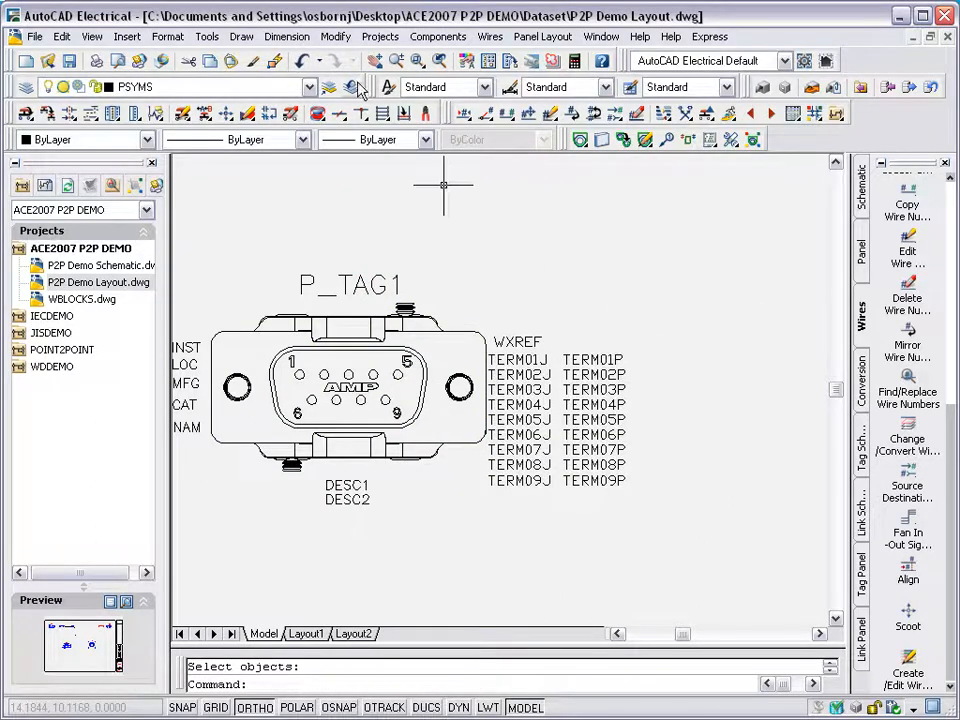
- Undo the annotation erase and the explode of the PJ11 face view
{"action": "left_click", "coordinate": [302, 61]}
{"action": "left_click", "coordinate": [302, 61]}
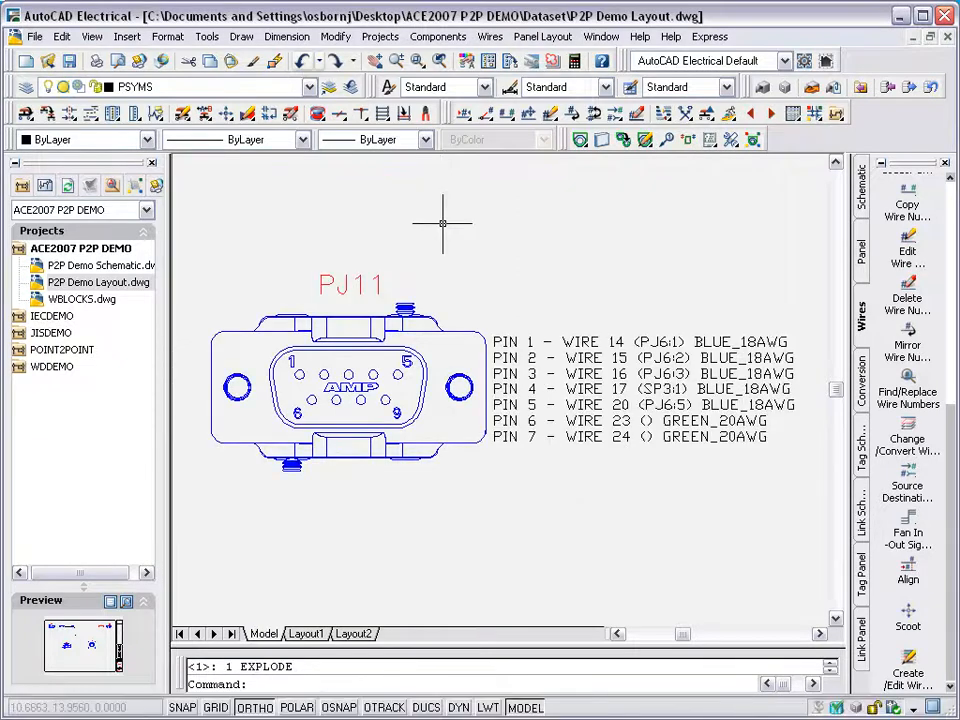
{"action": "middle_click", "coordinate": [505, 281]}
{"action": "middle_click", "coordinate": [505, 281]}
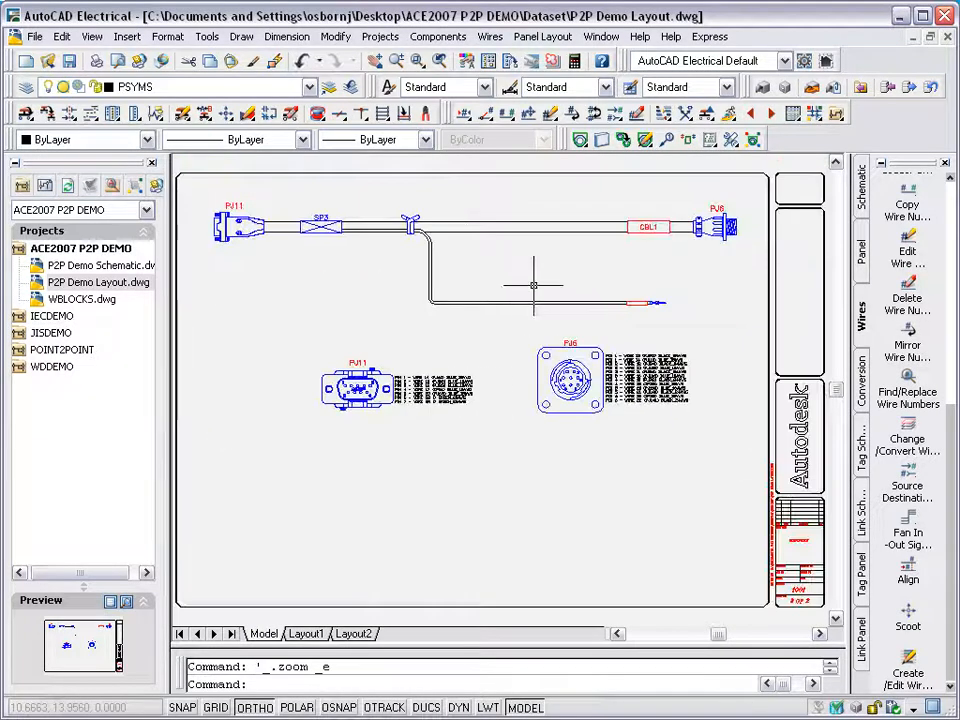
- Start a project-wide Cable From/To schematic report on all project drawings, without saving the active drawing
{"action": "left_click", "coordinate": [792, 113]}
{"action": "left_click", "coordinate": [797, 116]}
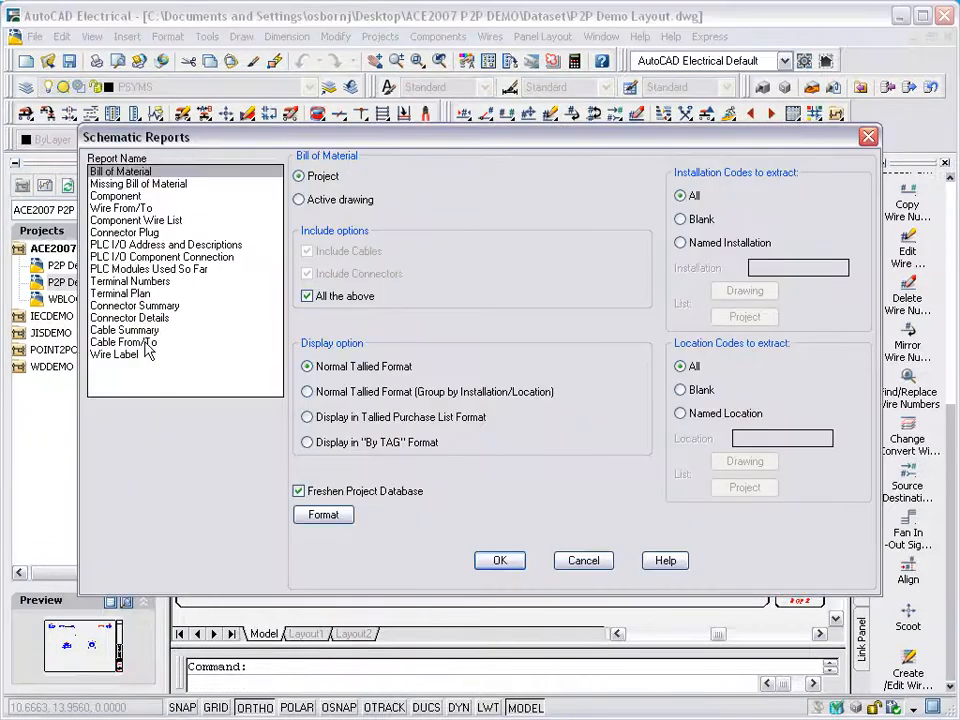
{"action": "left_click", "coordinate": [125, 343]}
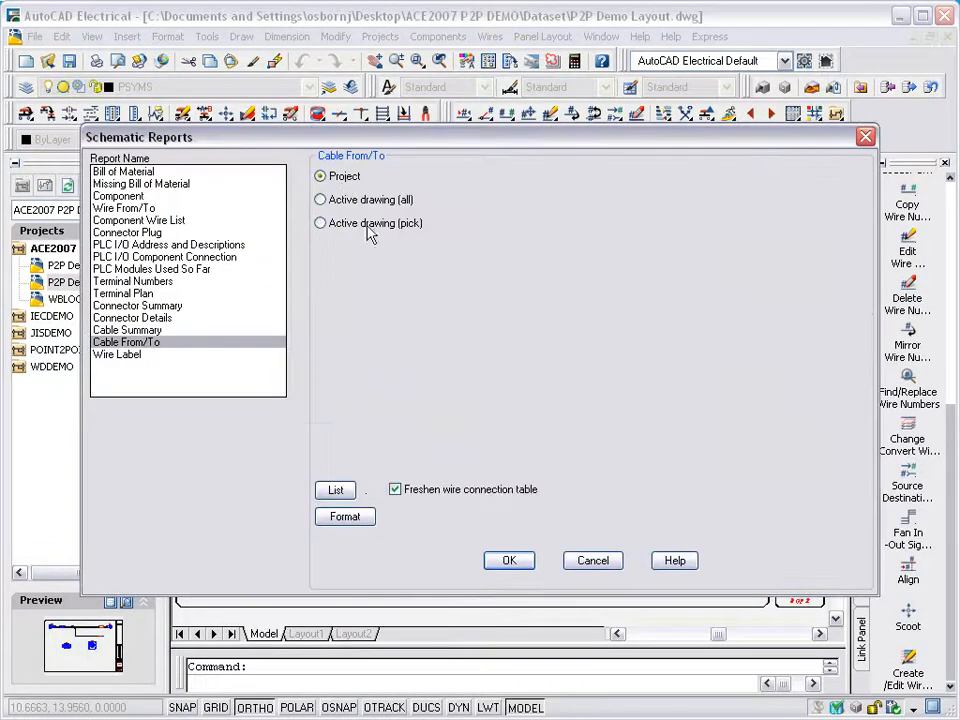
{"action": "left_click", "coordinate": [518, 562]}
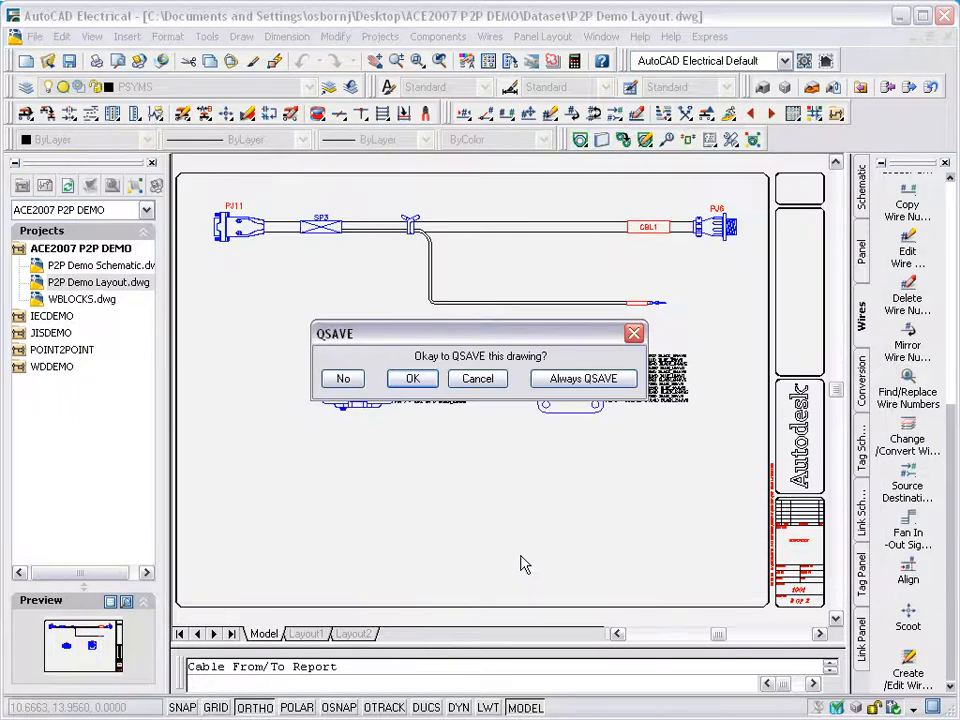
{"action": "left_click", "coordinate": [343, 378]}
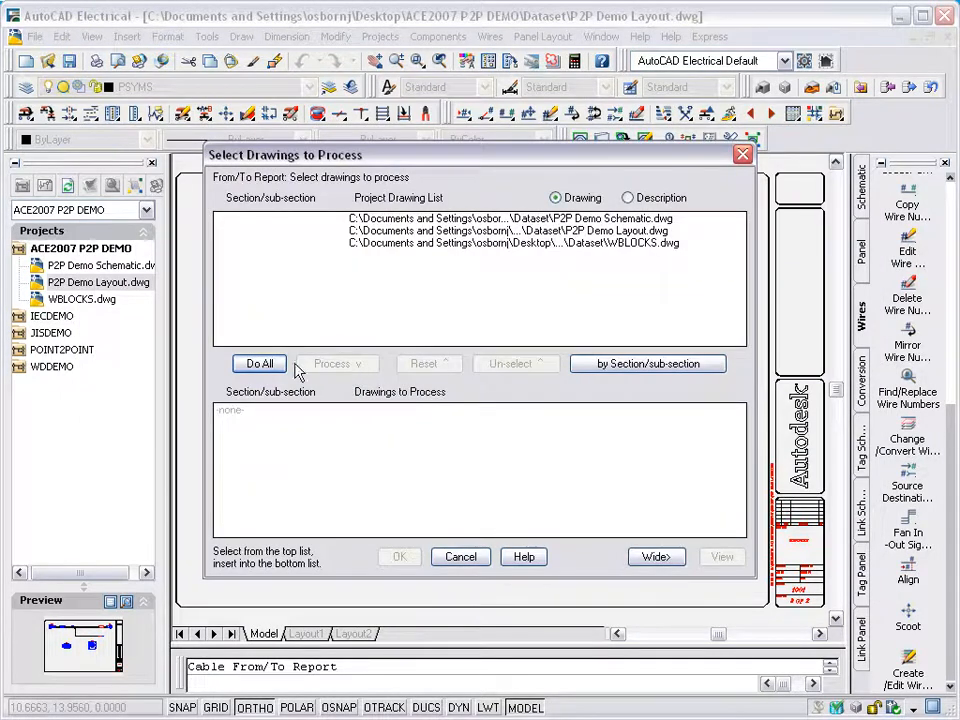
{"action": "left_click", "coordinate": [264, 365]}
{"action": "left_click", "coordinate": [399, 556]}
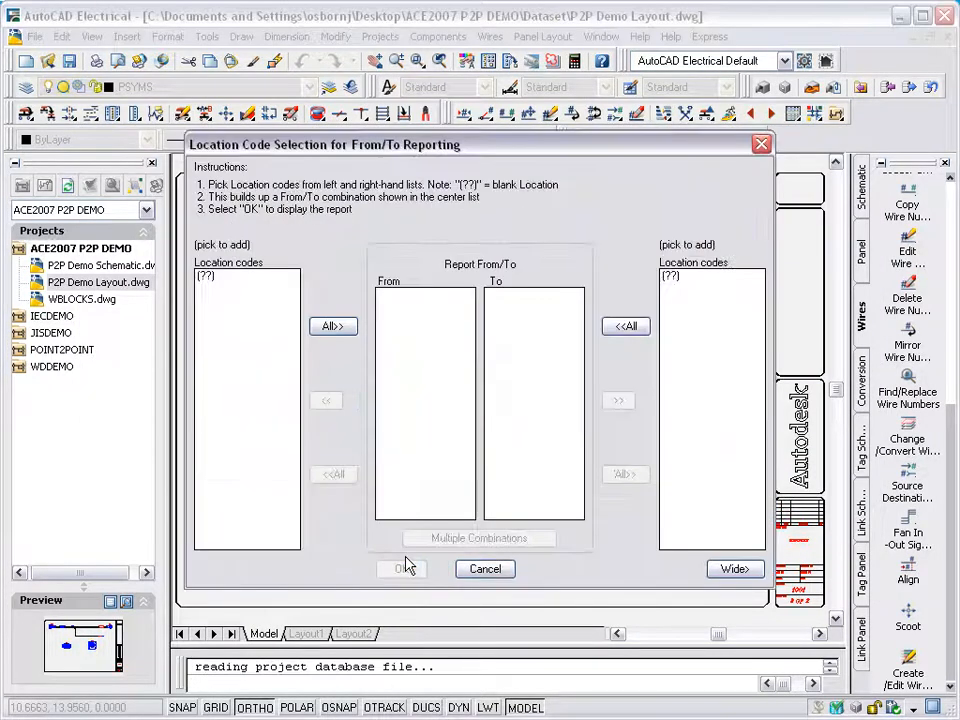
- Include all From and To location codes, generate the cable report and accept its existing data fields
{"action": "left_click", "coordinate": [333, 327]}
{"action": "left_click", "coordinate": [626, 327]}
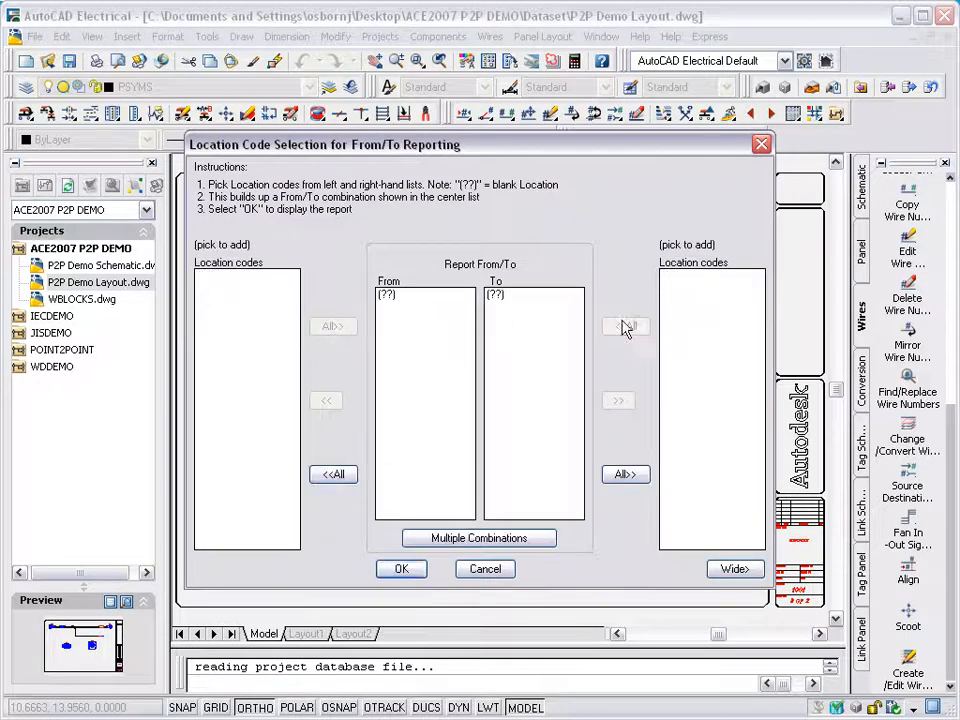
{"action": "left_click", "coordinate": [401, 572]}
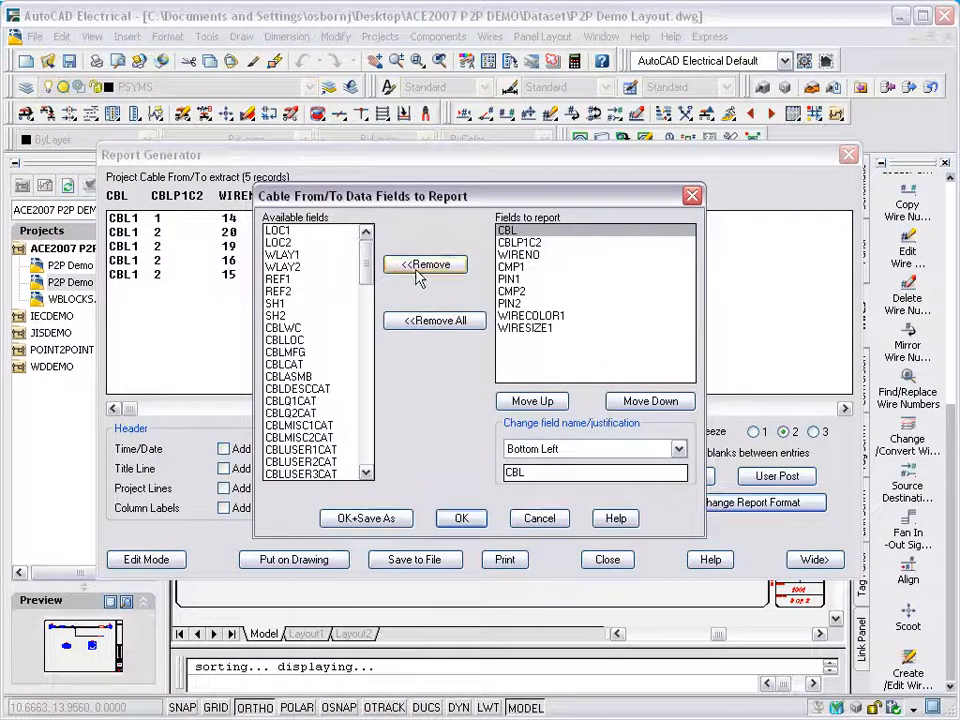
{"action": "left_click", "coordinate": [461, 518]}
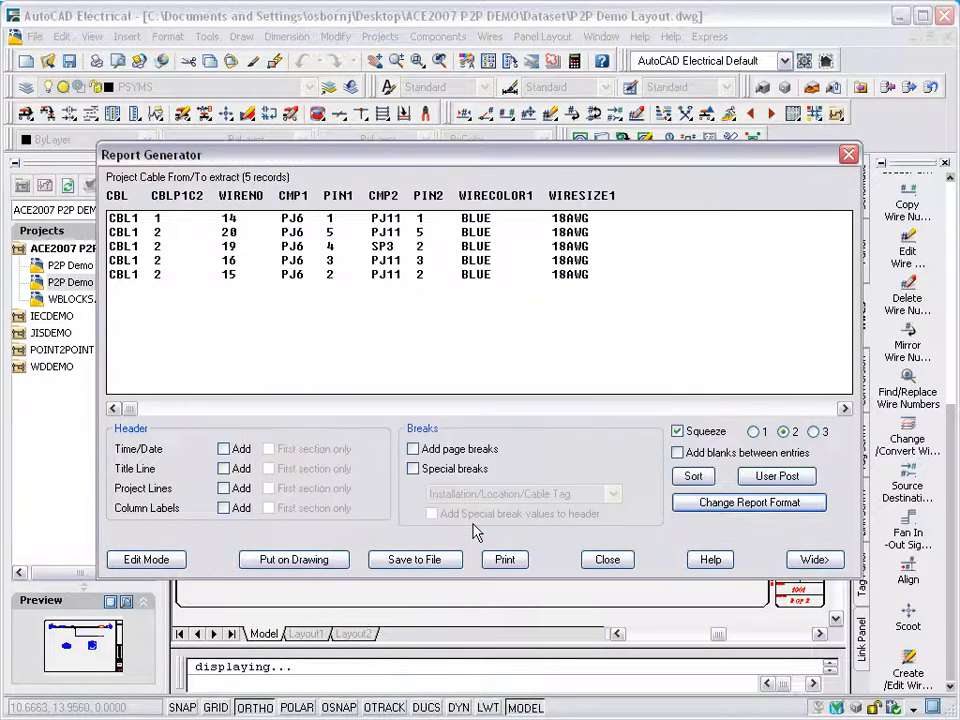
{"action": "left_click", "coordinate": [384, 560]}
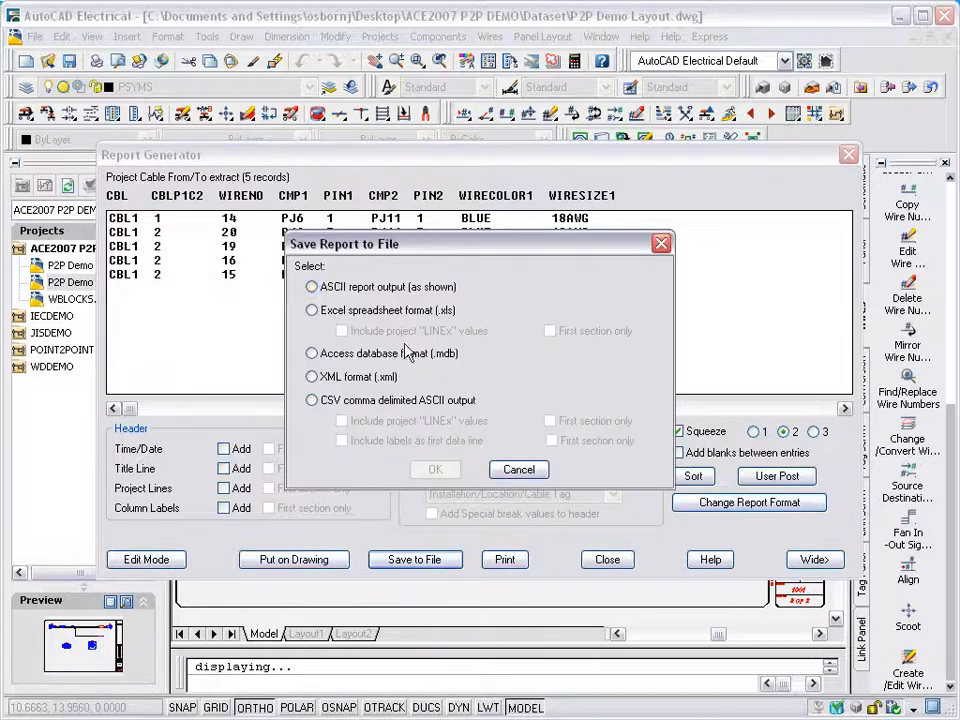
{"action": "key", "text": "Escape"}
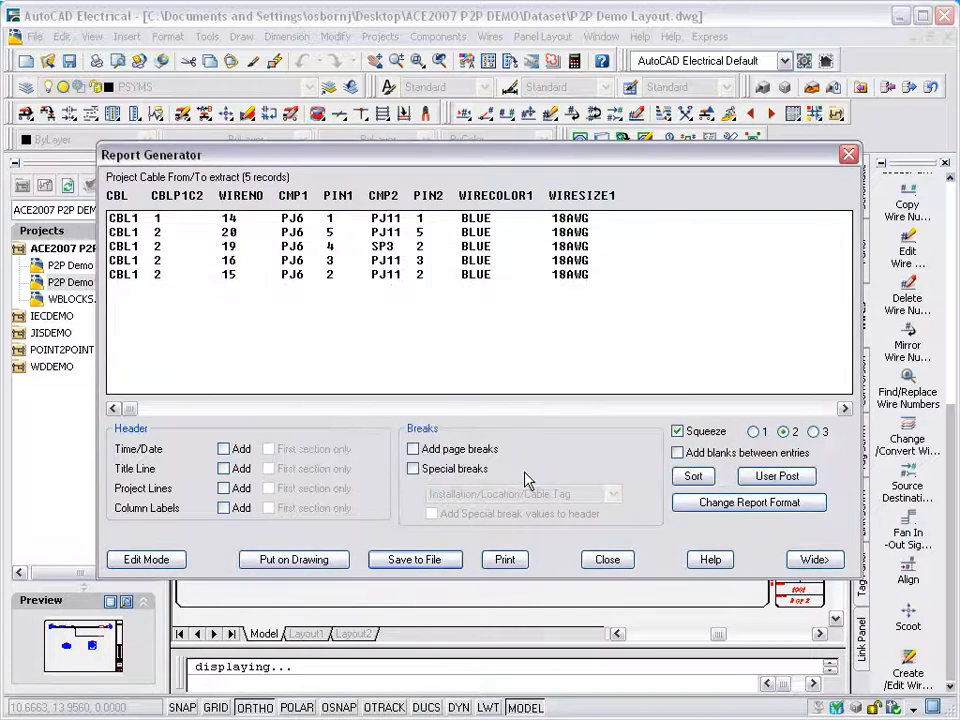
- Insert the cable report as a new table with red column labels below the connector face views and close the report
{"action": "left_click", "coordinate": [340, 565]}
{"action": "left_click", "coordinate": [137, 319]}
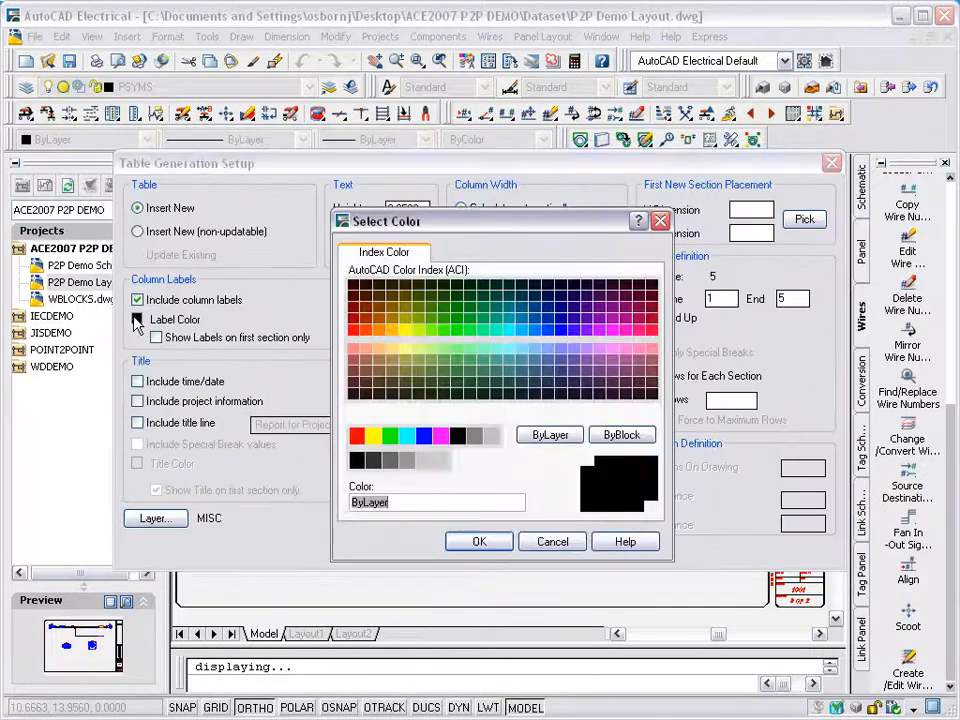
{"action": "left_click", "coordinate": [357, 435]}
{"action": "left_click", "coordinate": [479, 541]}
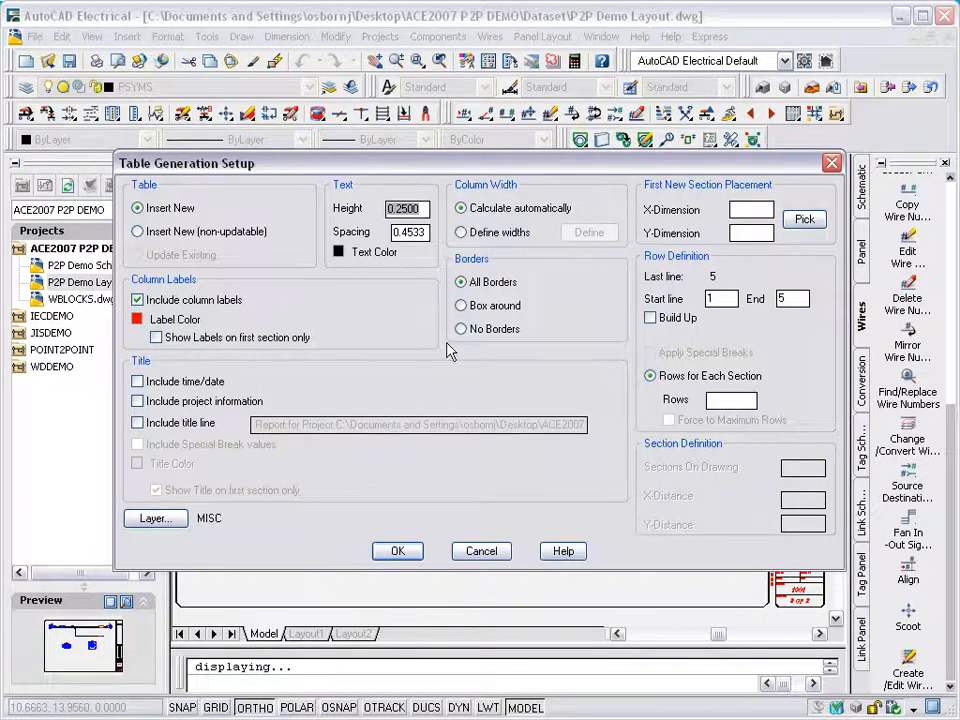
{"action": "left_click", "coordinate": [402, 551]}
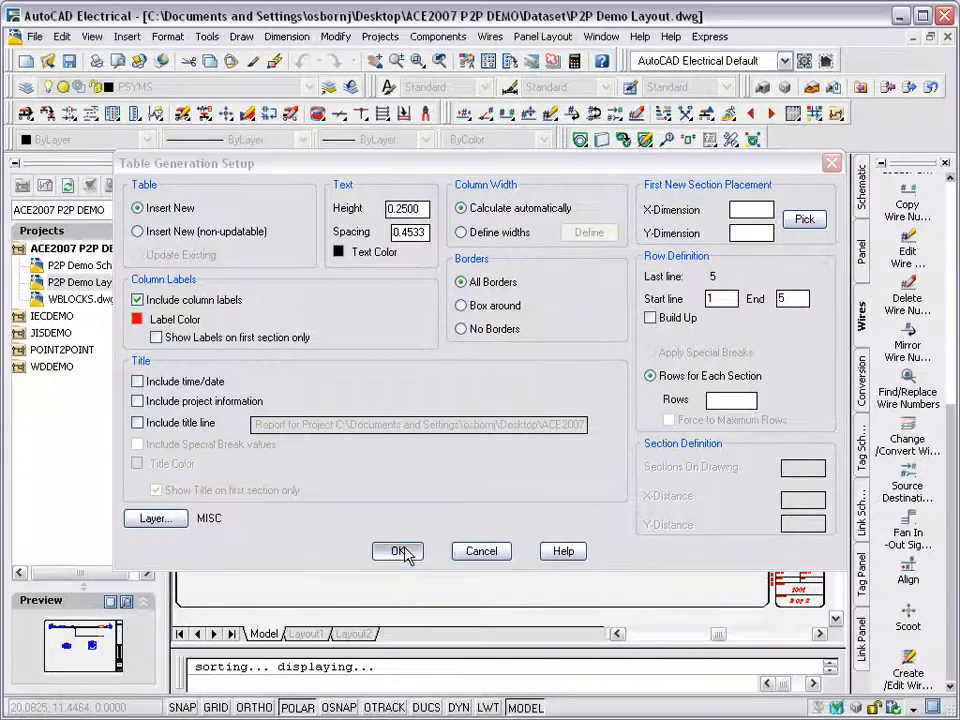
{"action": "left_click", "coordinate": [315, 458]}
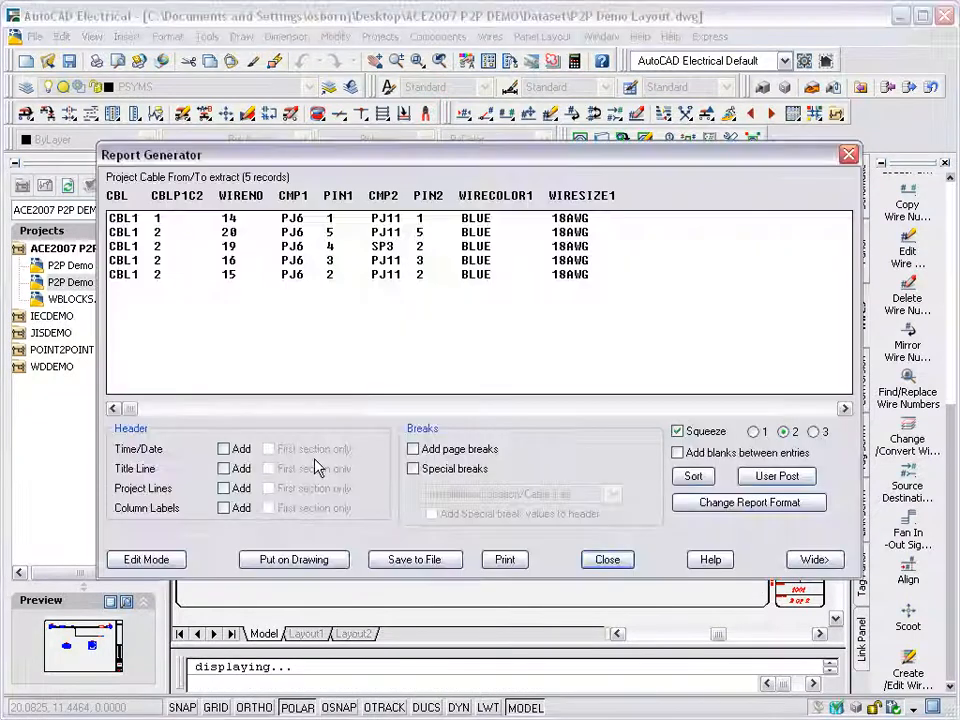
{"action": "left_click", "coordinate": [605, 560]}
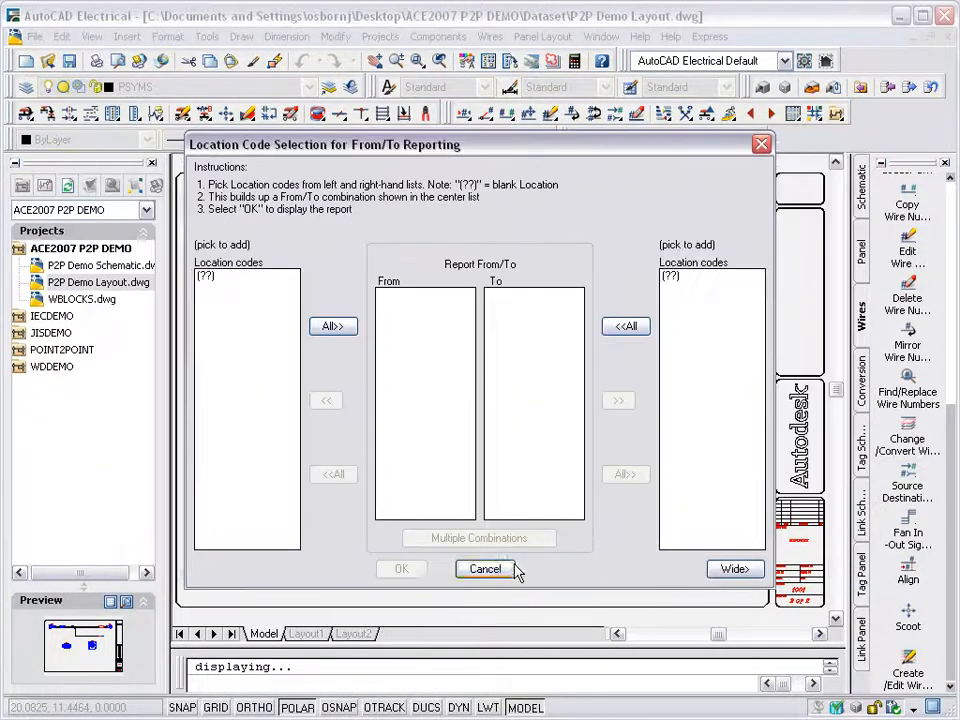
{"action": "left_click", "coordinate": [467, 568]}
- Inspect the inserted cable from/to table in the layout drawing
{"action": "type", "text": "z"}
{"action": "key", "text": "Return"}
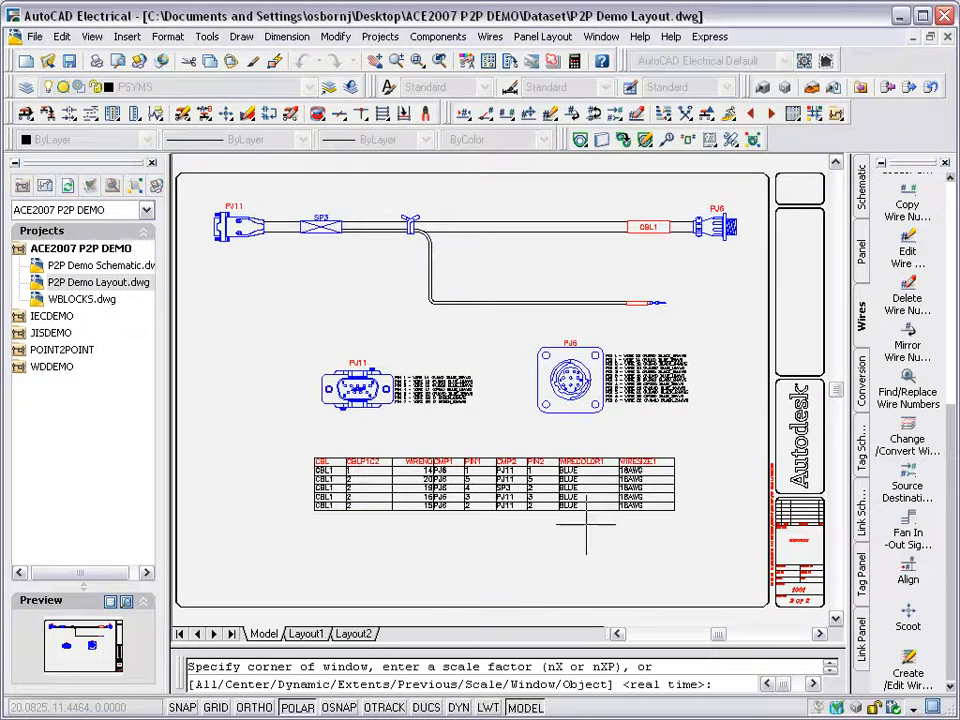
{"action": "left_click", "coordinate": [690, 445]}
{"action": "left_click", "coordinate": [300, 526]}
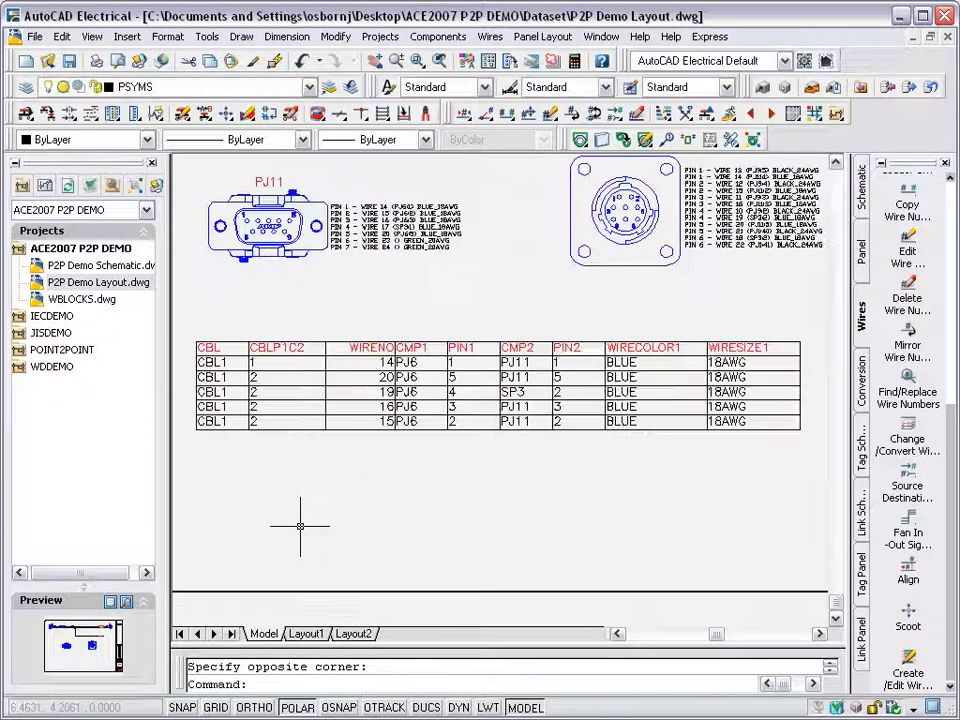
{"action": "middle_click", "coordinate": [300, 526]}
{"action": "middle_click", "coordinate": [300, 526]}
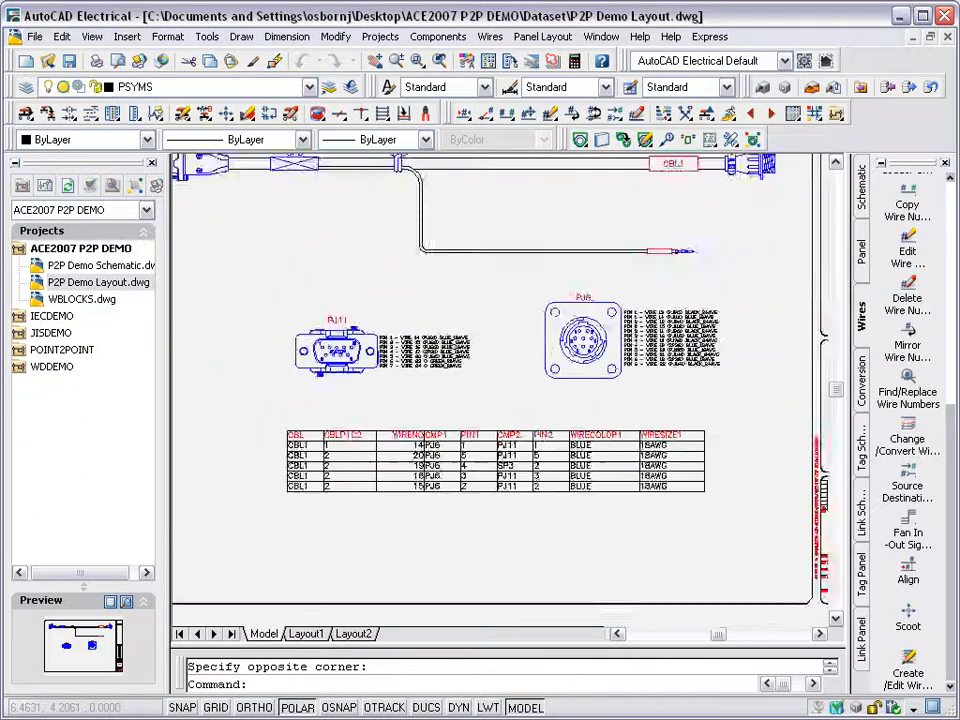